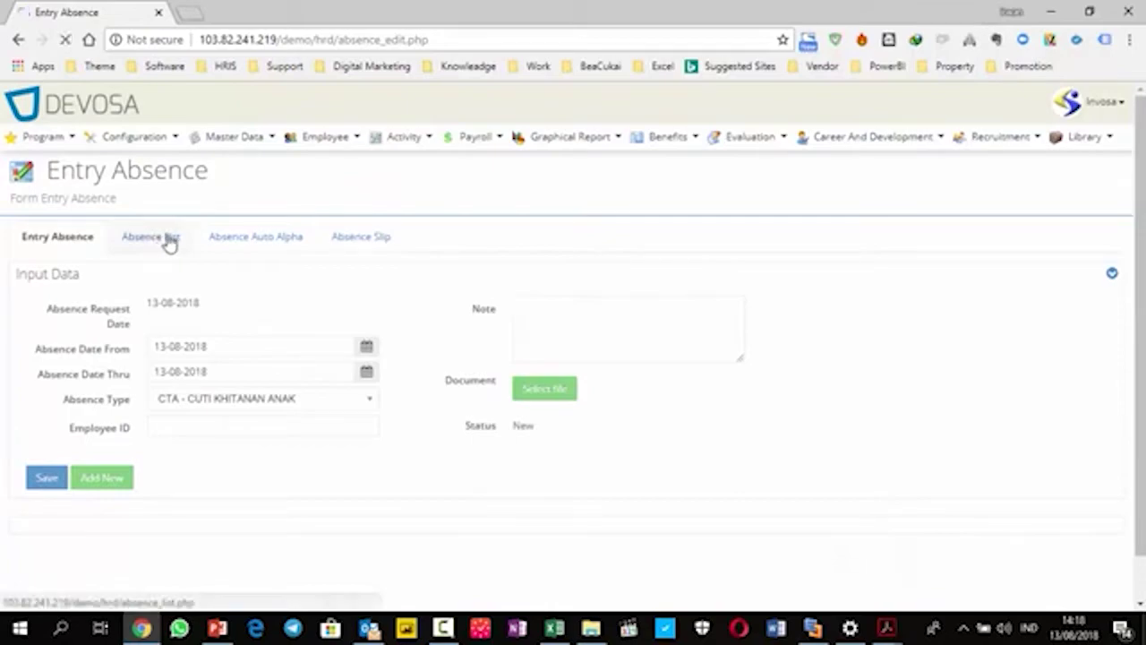
# Step: Open the Absence List, and view the dashboard alerts in a separate browser tab before returning to the list
pyautogui.click(166, 239)
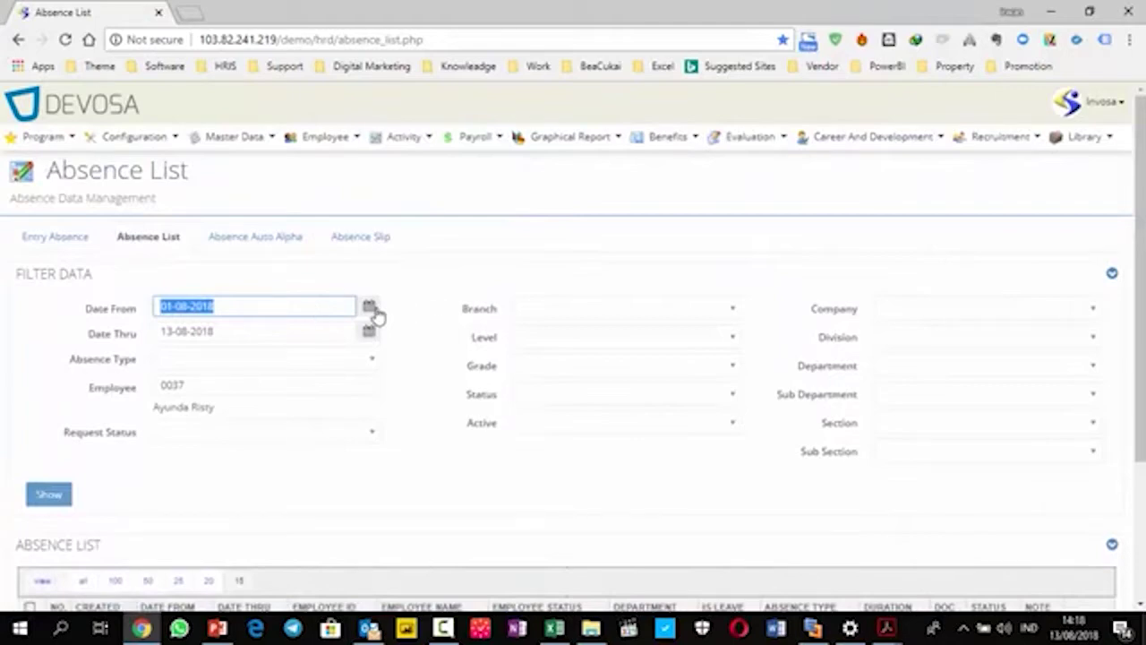
pyautogui.rightClick(143, 110)
pyautogui.click(179, 120)
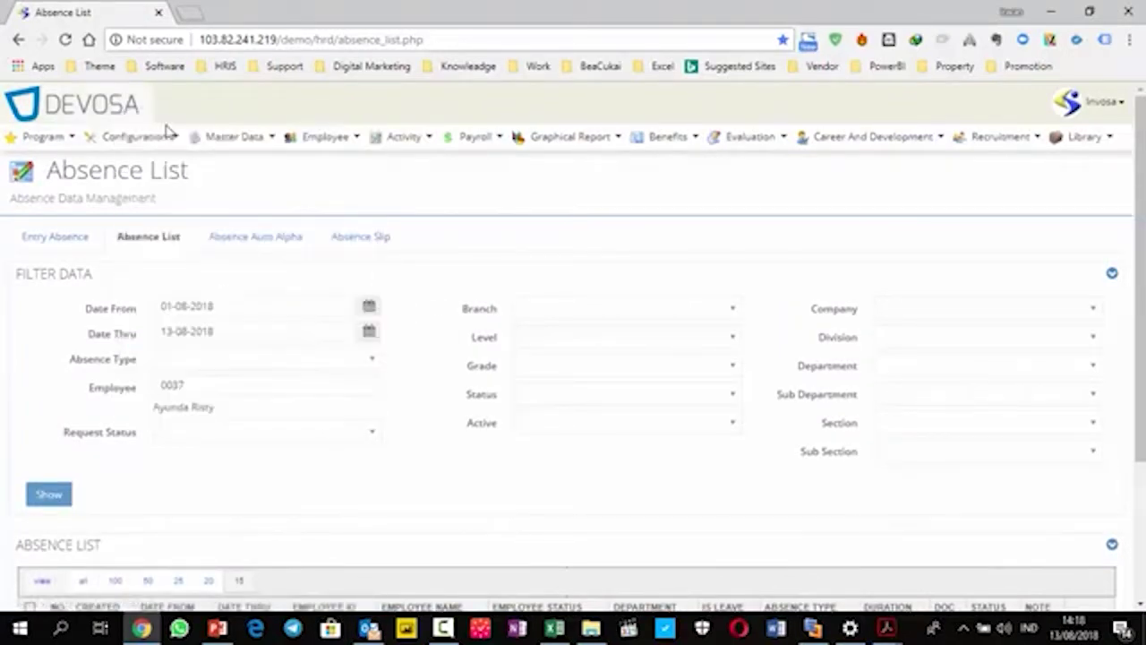
pyautogui.click(259, 11)
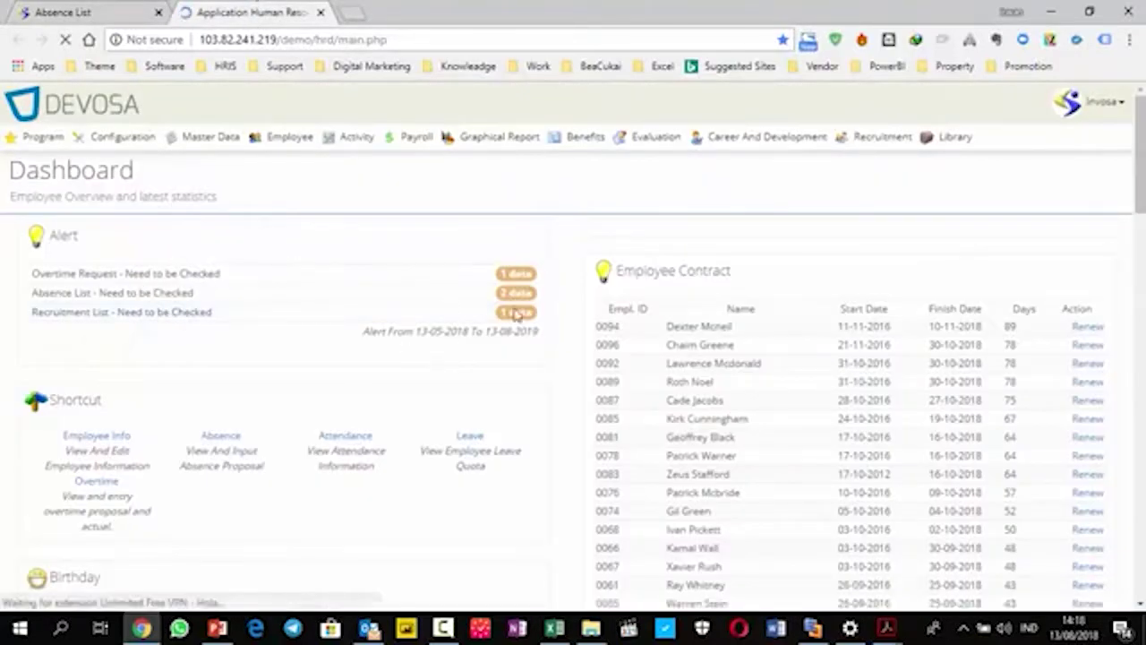
pyautogui.click(68, 11)
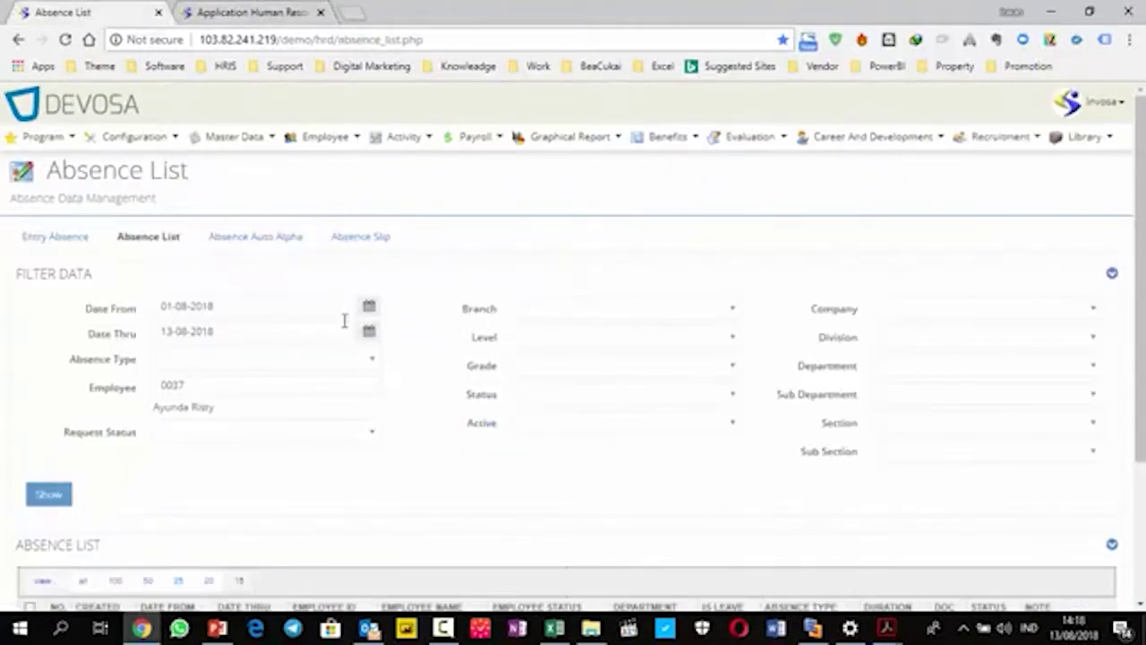
# Step: Filter the absence list by absence type CT - CUTI and request status New
pyautogui.click(371, 363)
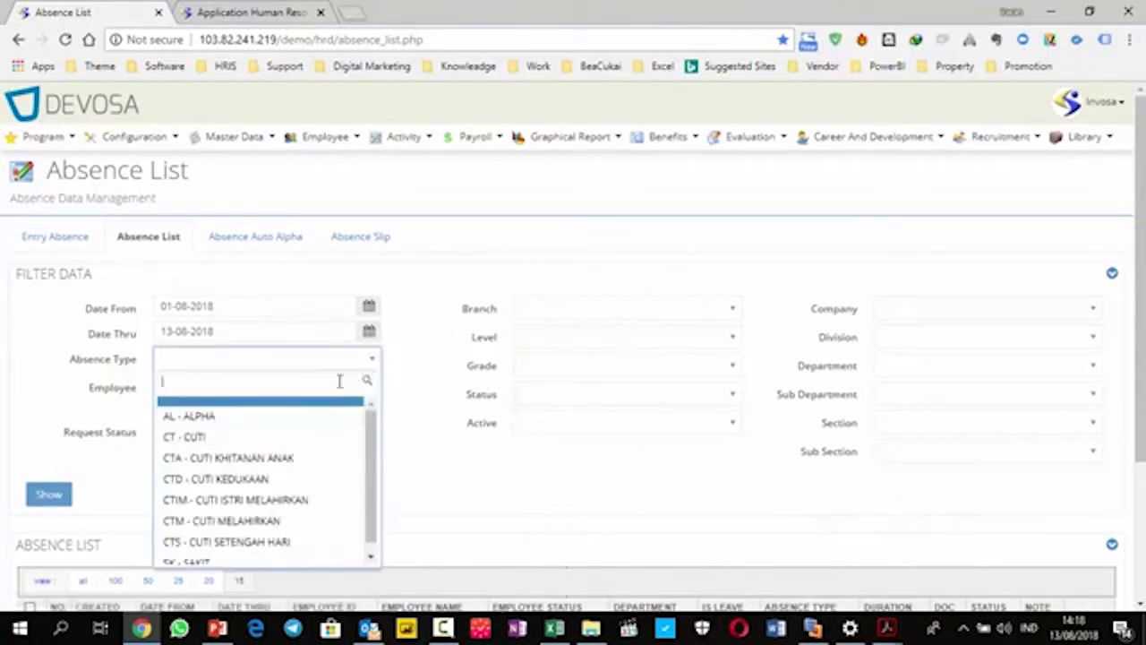
pyautogui.click(249, 439)
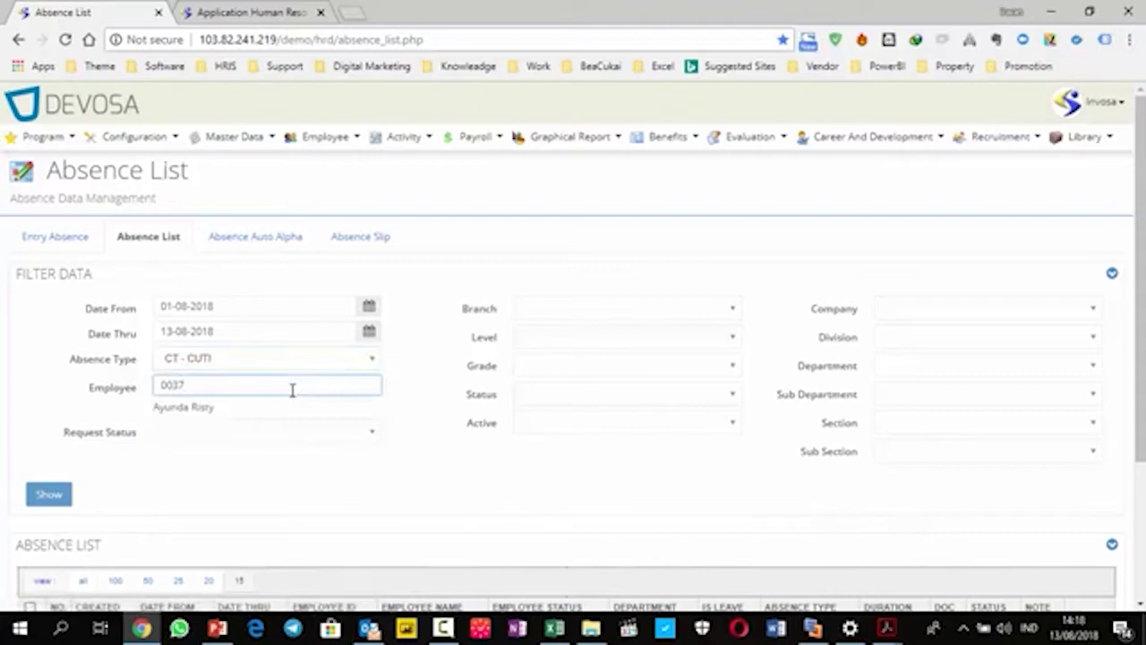
pyautogui.click(299, 433)
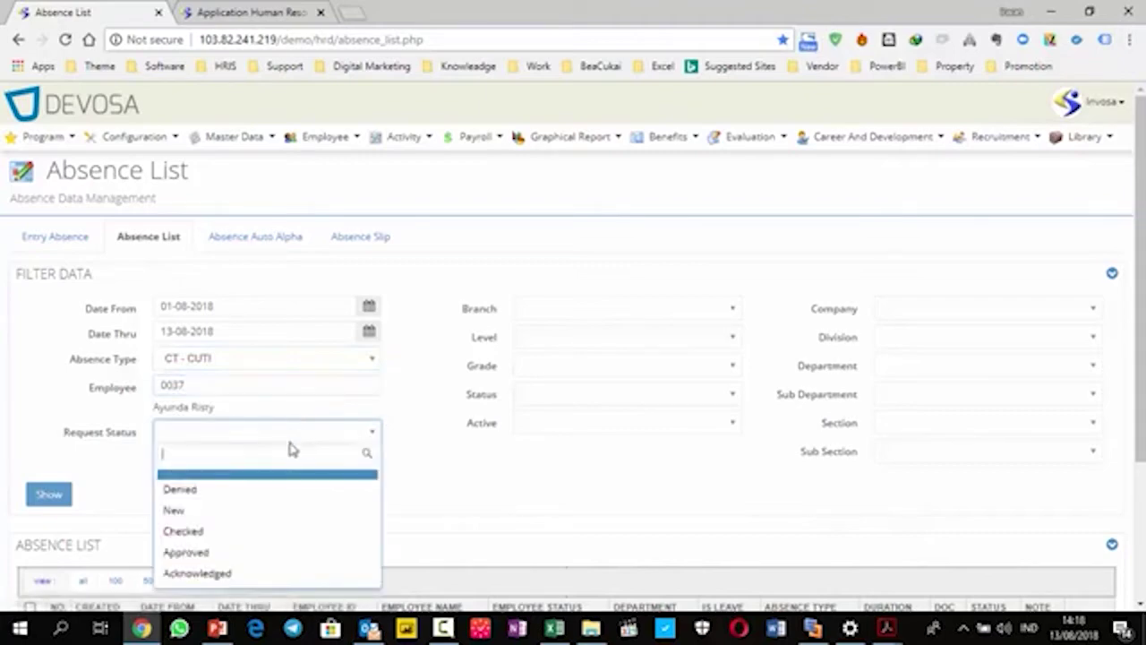
pyautogui.click(280, 517)
# Step: Clear the employee ID from the absence list filter
pyautogui.click(292, 363)
pyautogui.click(292, 364)
pyautogui.click(249, 378)
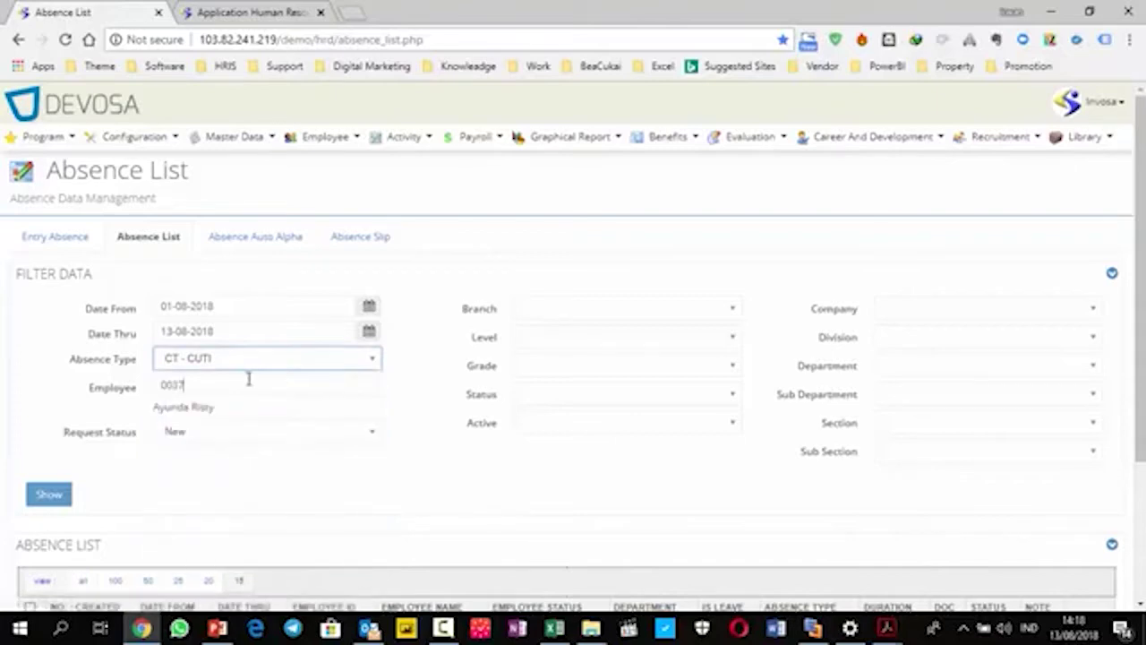
pyautogui.moveTo(249, 378); pyautogui.dragTo(2, 361)
pyautogui.press('BackSpace')
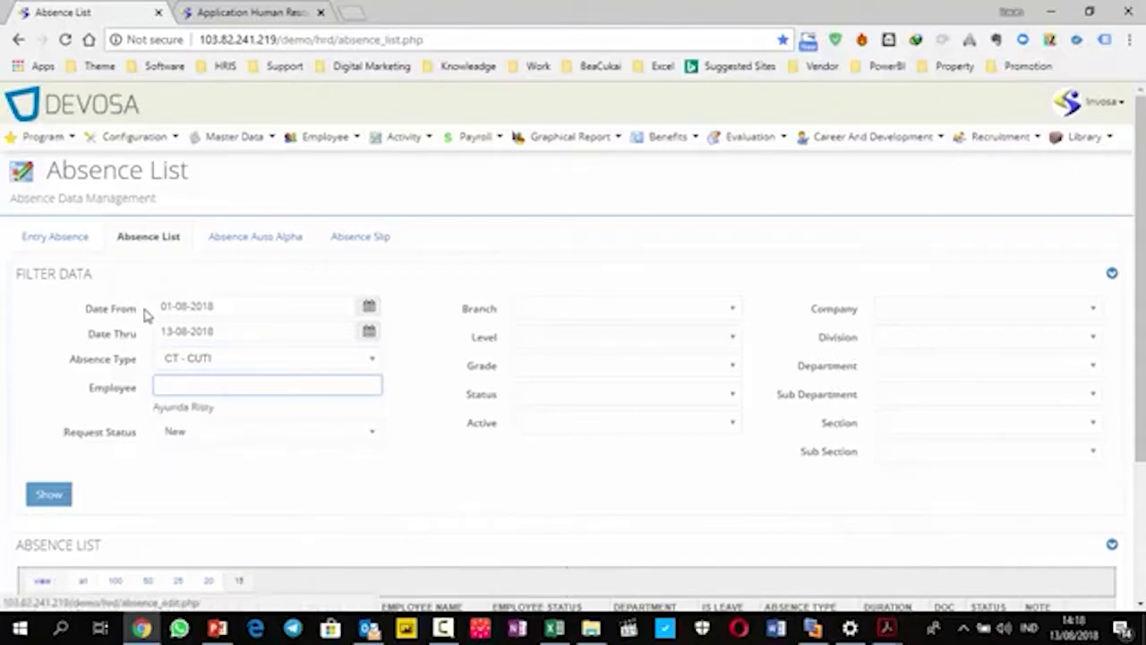
# Step: Set the absence list's Date From filter to 01-01-2018 and show the matching records
pyautogui.click(368, 309)
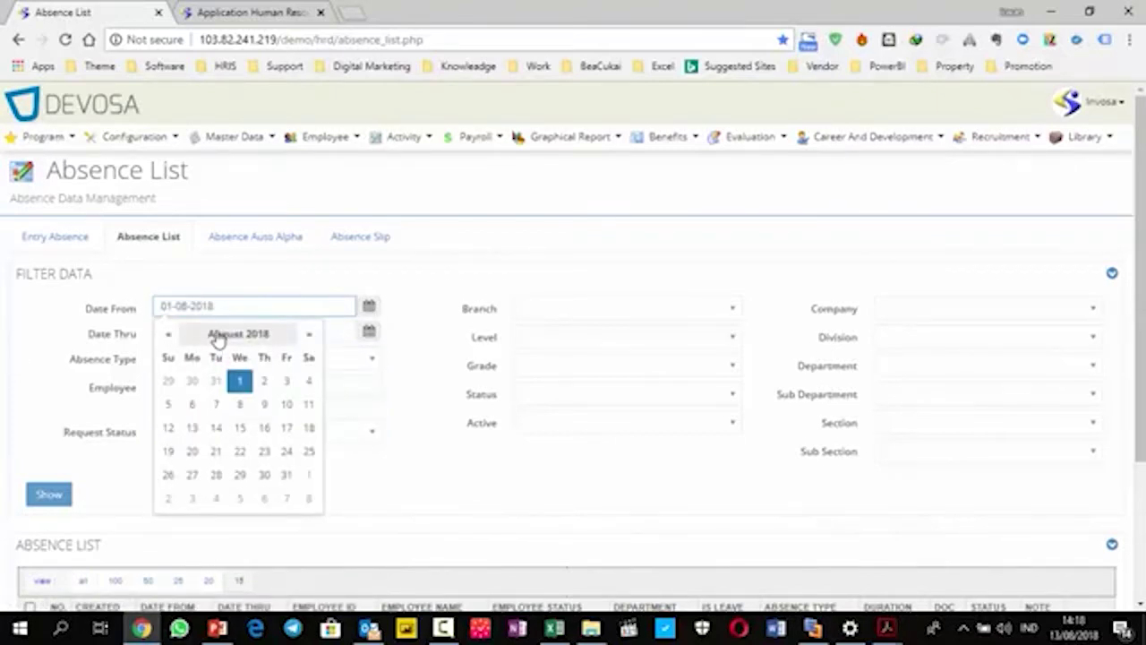
pyautogui.click(216, 336)
pyautogui.click(184, 393)
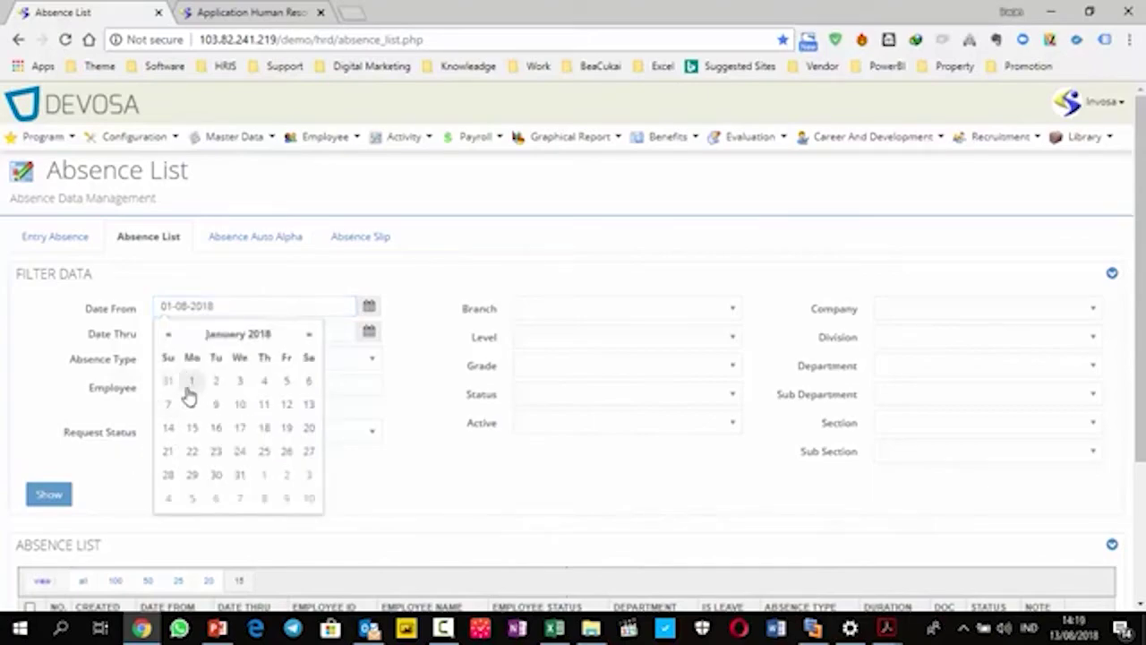
pyautogui.click(190, 384)
pyautogui.click(40, 495)
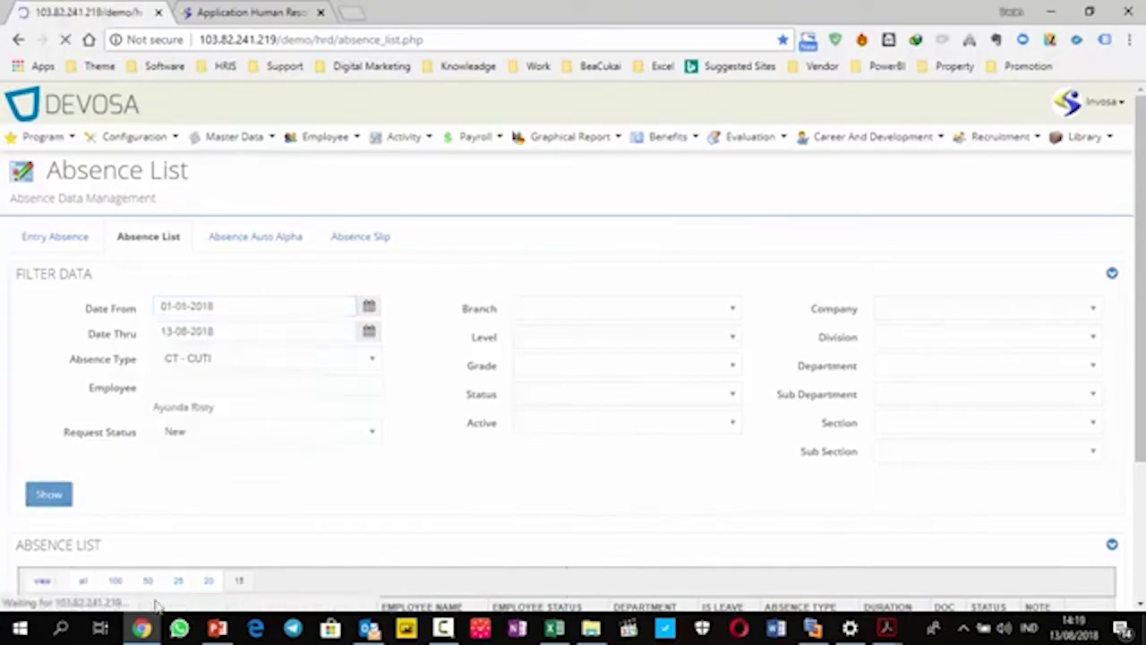
# Step: Select the second absence record, the one dated 2018-01-25, in the filtered list
pyautogui.scroll(-3, 483, 462)
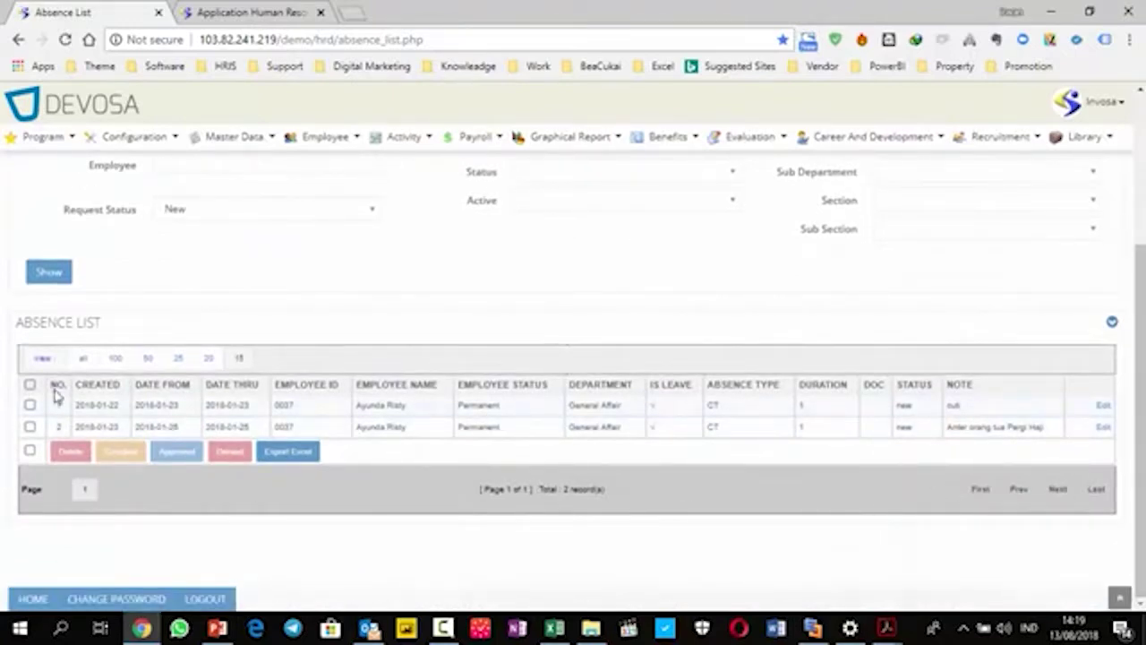
pyautogui.click(31, 426)
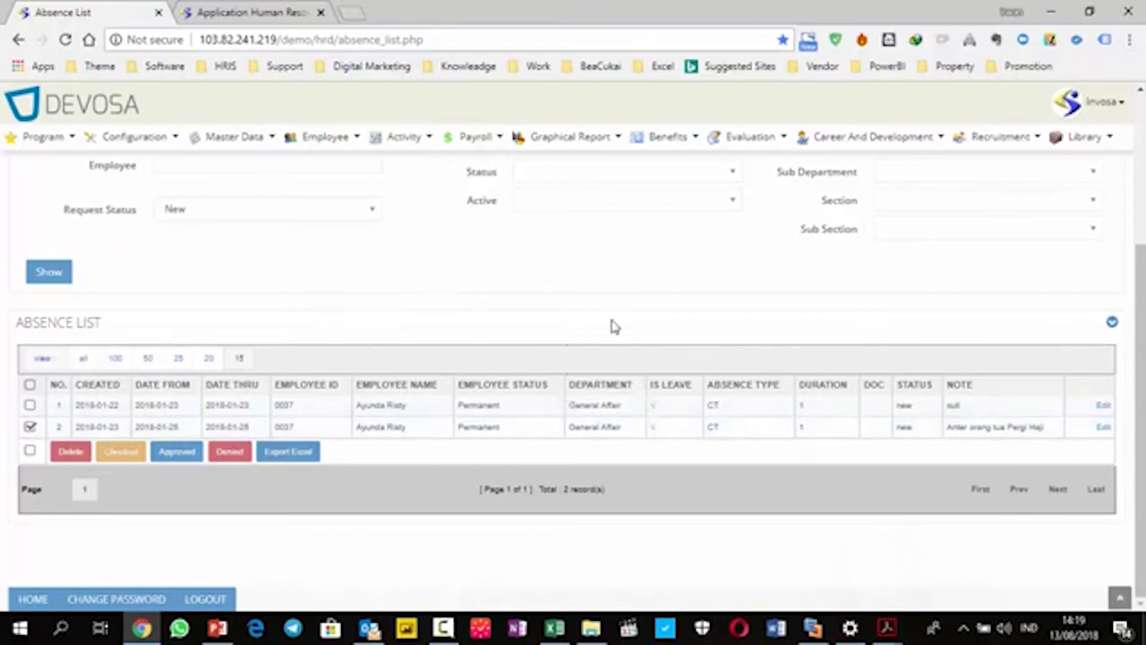
pyautogui.scroll(3, 834, 314)
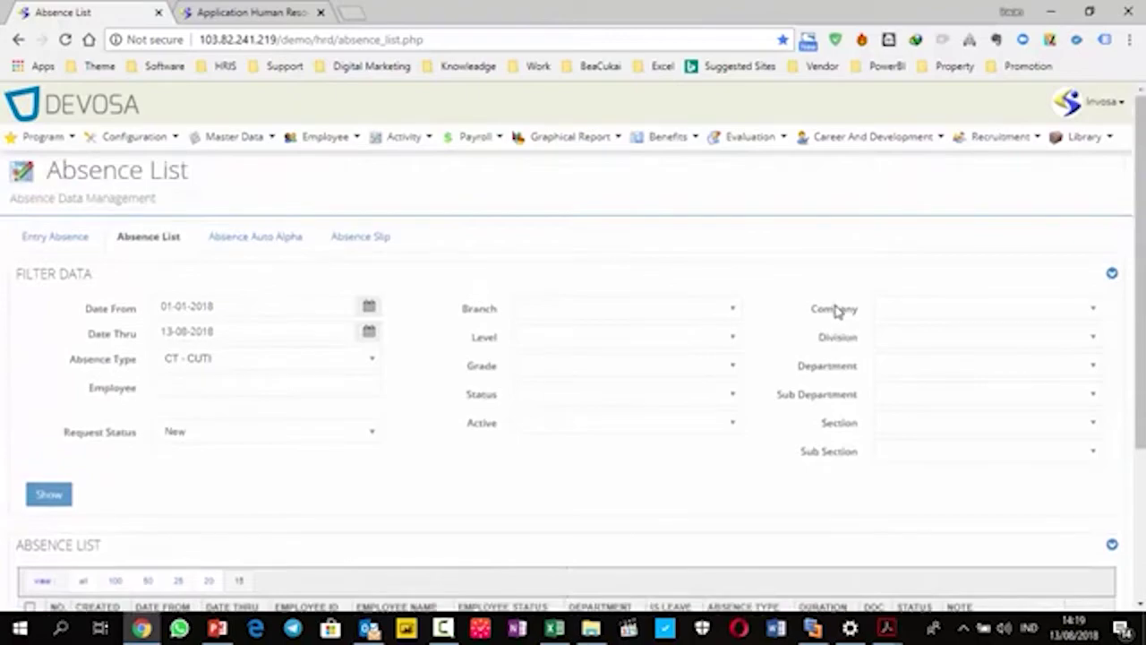
# Step: Open Absence Auto Alpha and set its absence type to CT - CUTI
pyautogui.click(238, 245)
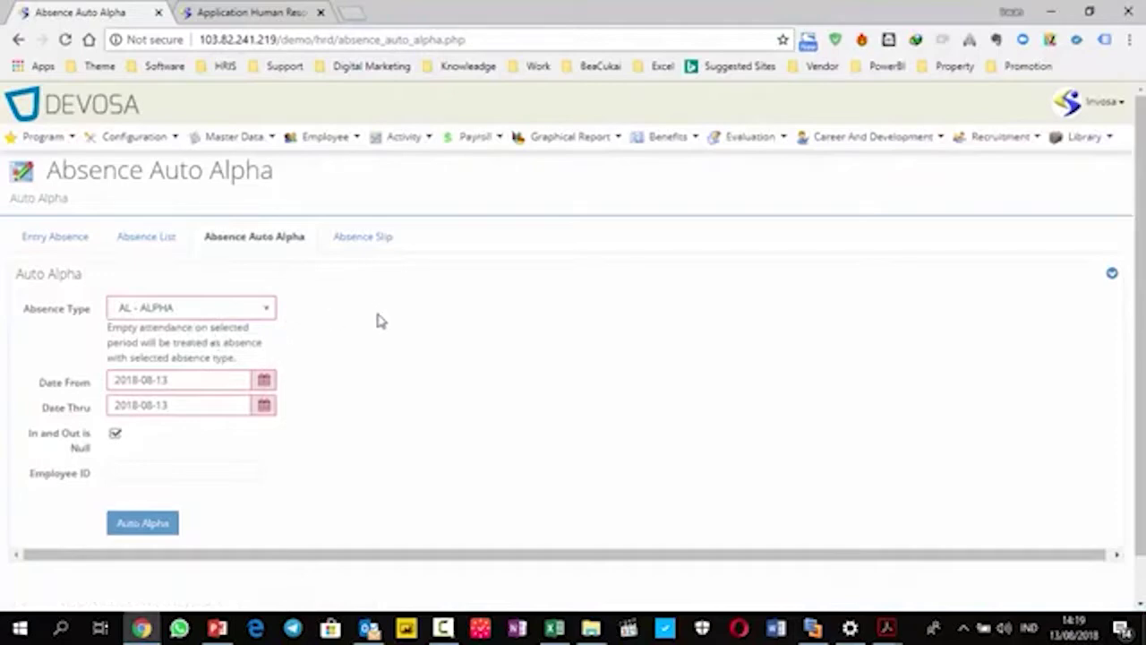
pyautogui.click(257, 315)
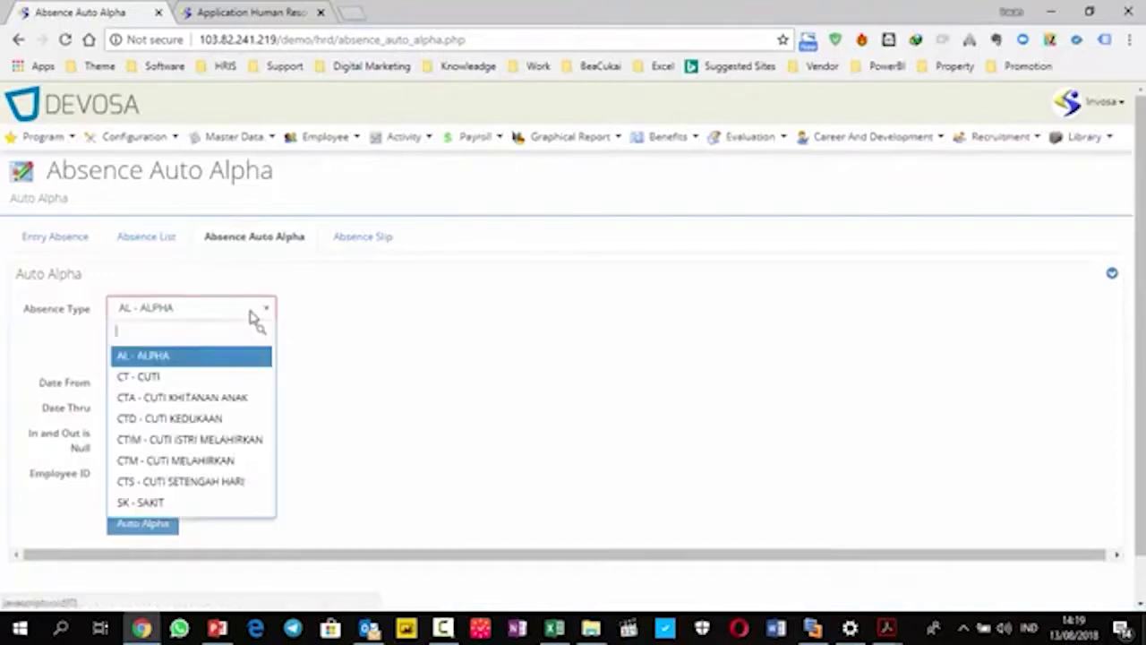
pyautogui.click(175, 378)
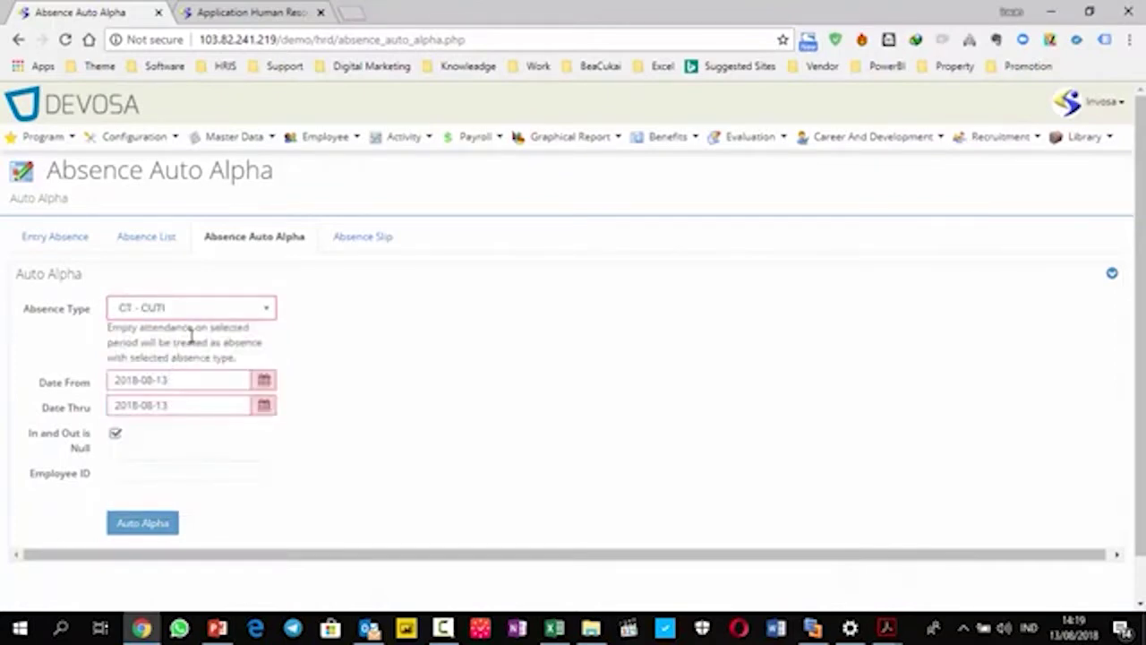
# Step: Read through the note beneath the absence type on how empty attendance is treated, highlighting parts of it
pyautogui.moveTo(303, 334); pyautogui.dragTo(122, 328)
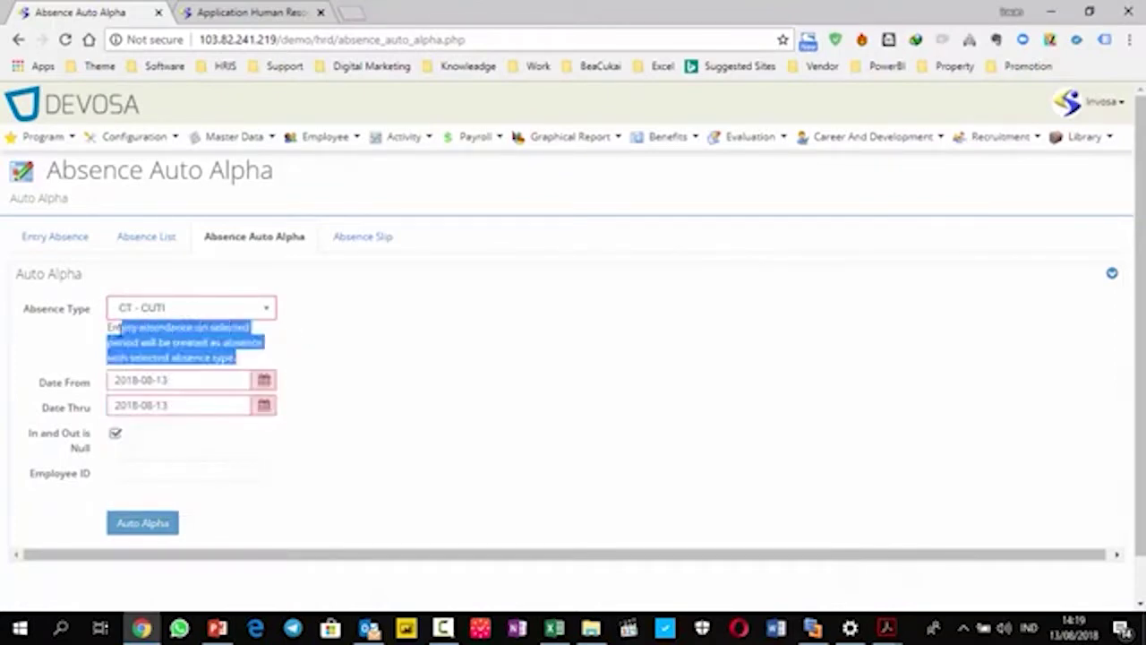
pyautogui.click(126, 348)
pyautogui.doubleClick(155, 333)
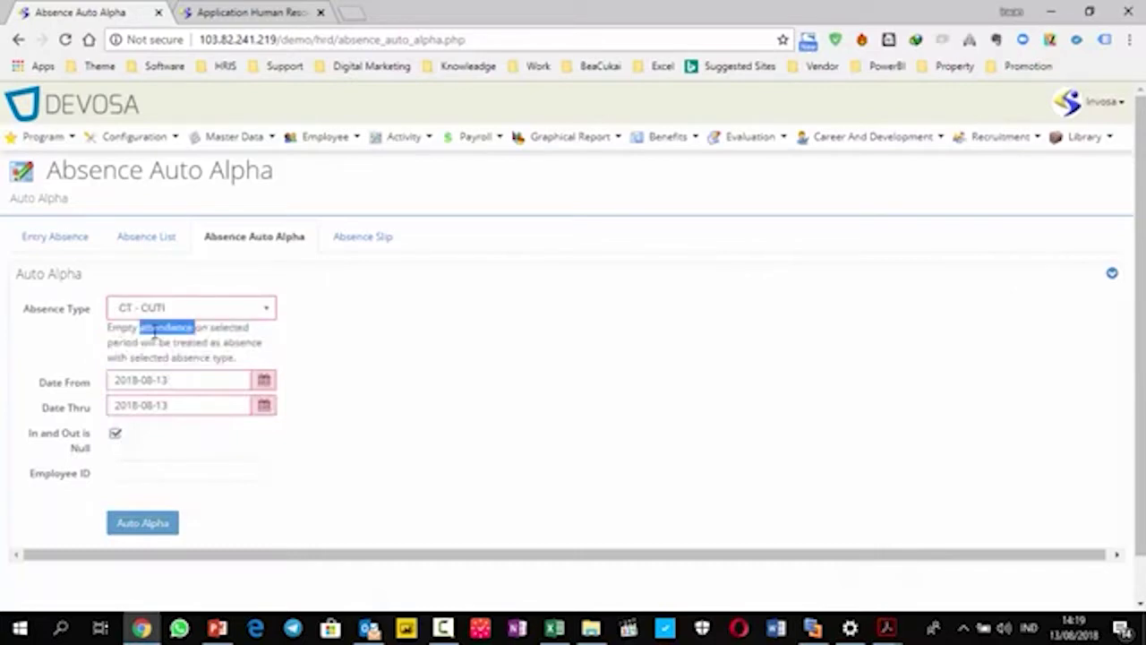
pyautogui.click(155, 330)
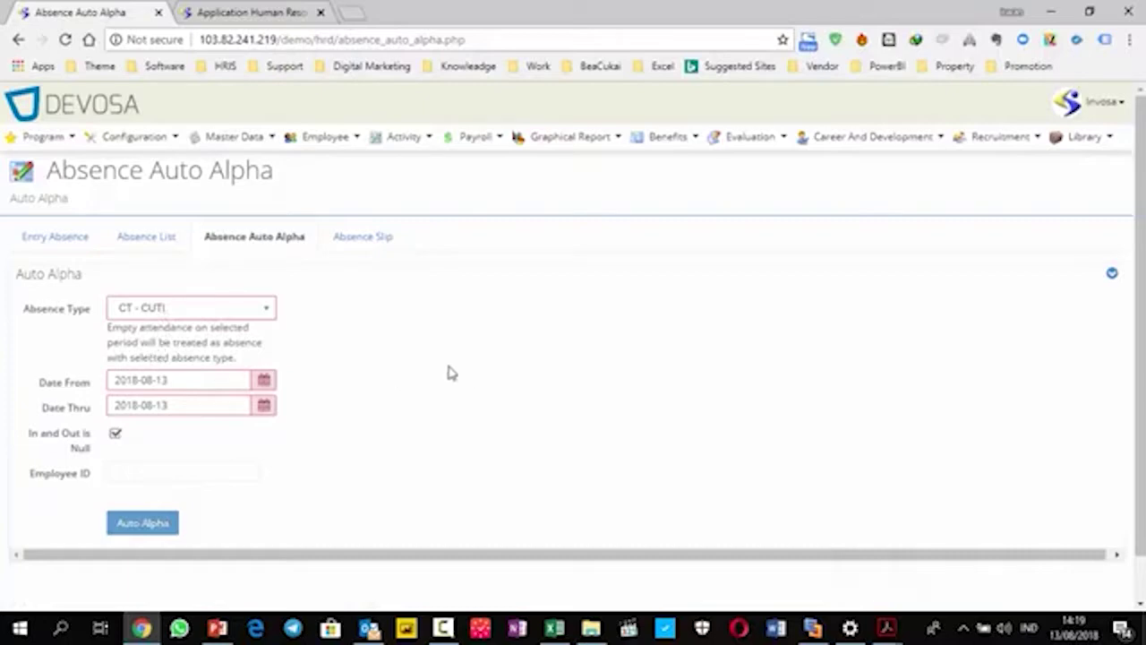
pyautogui.moveTo(242, 357); pyautogui.dragTo(168, 344)
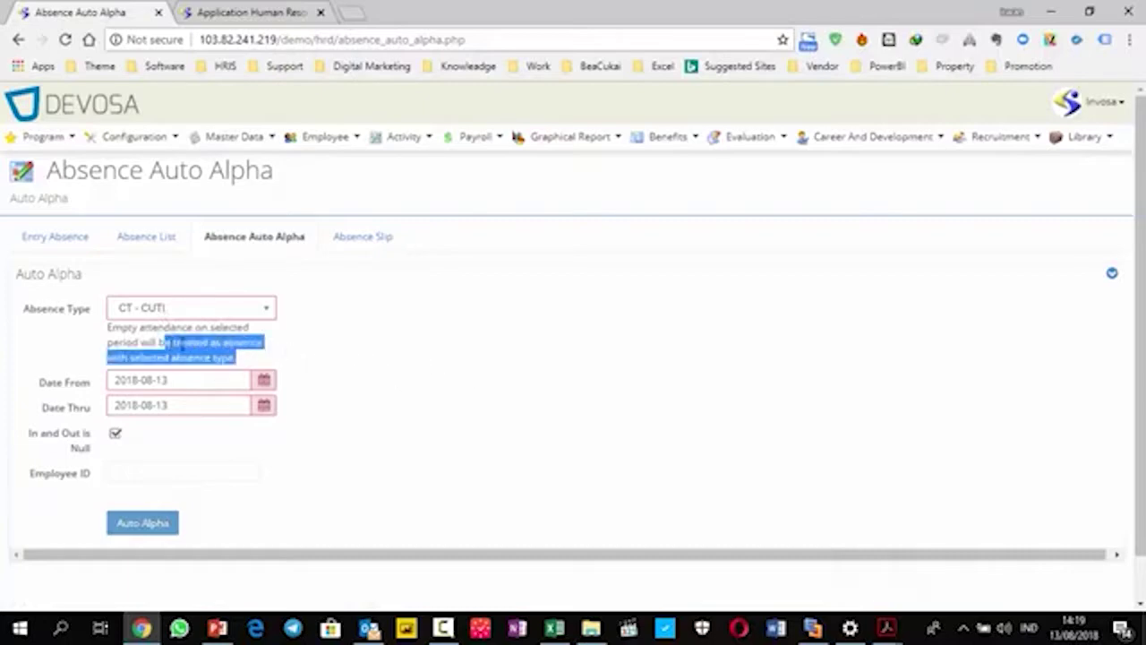
pyautogui.click(356, 360)
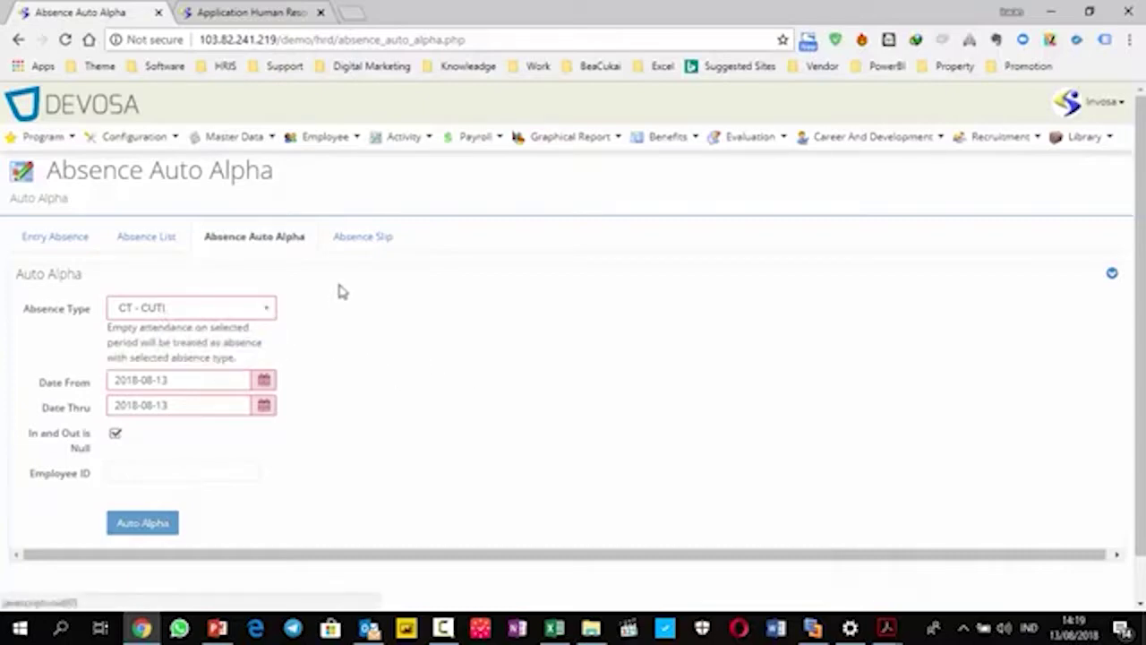
# Step: Open Absence Slip and look over its list of slips and its filter fields
pyautogui.click(386, 239)
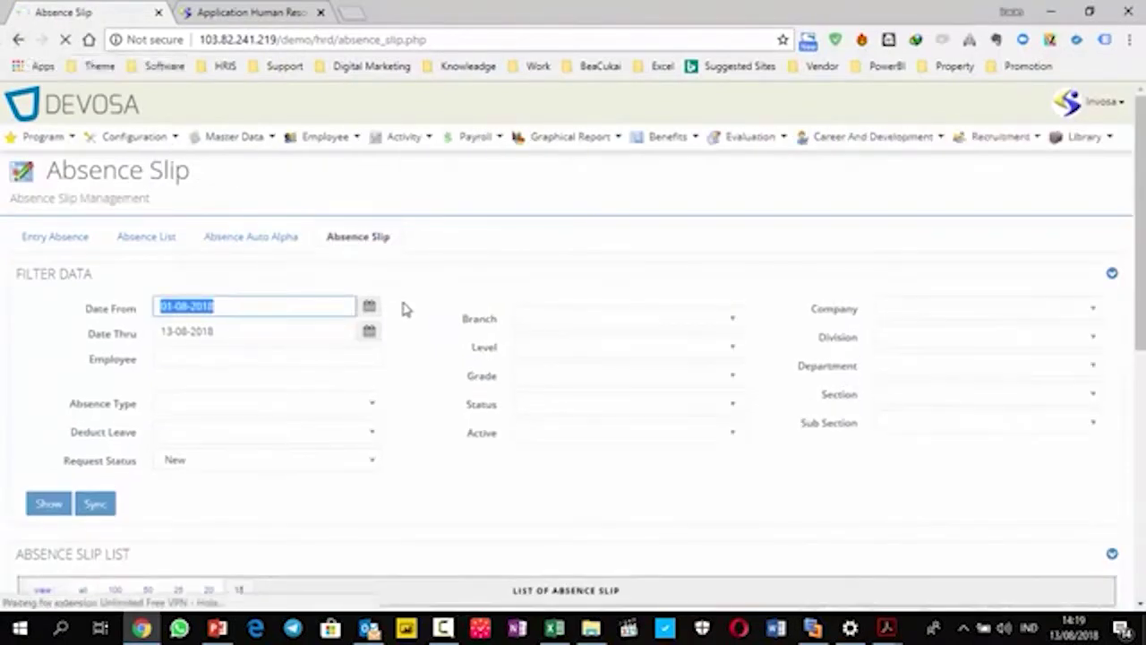
pyautogui.scroll(-5, 402, 310)
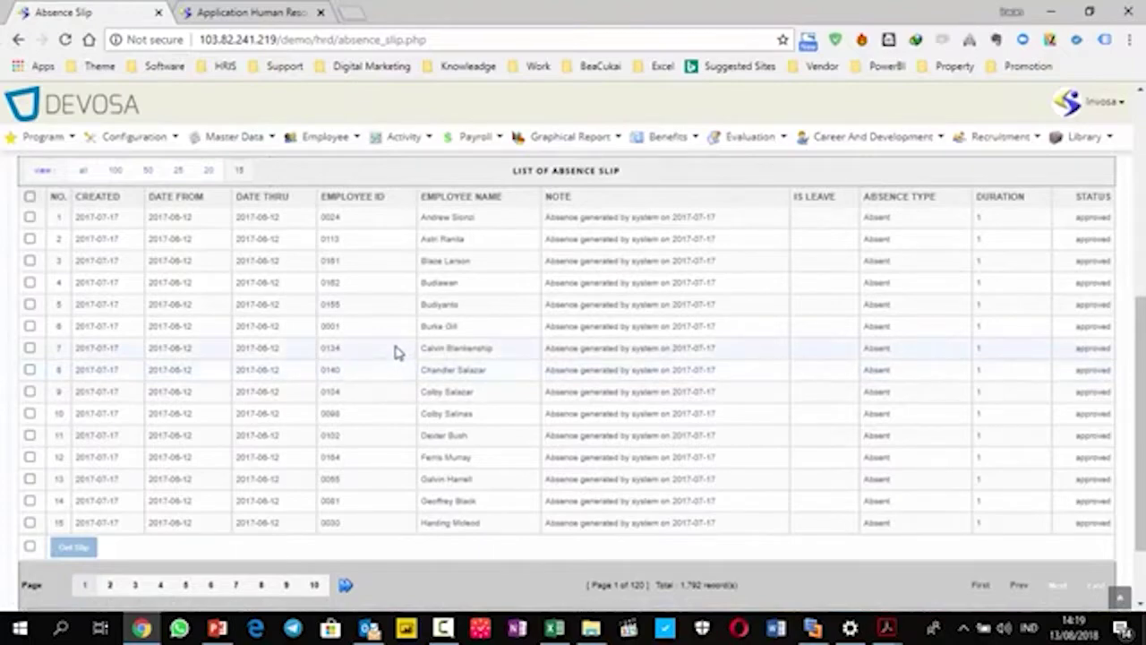
pyautogui.scroll(5, 358, 286)
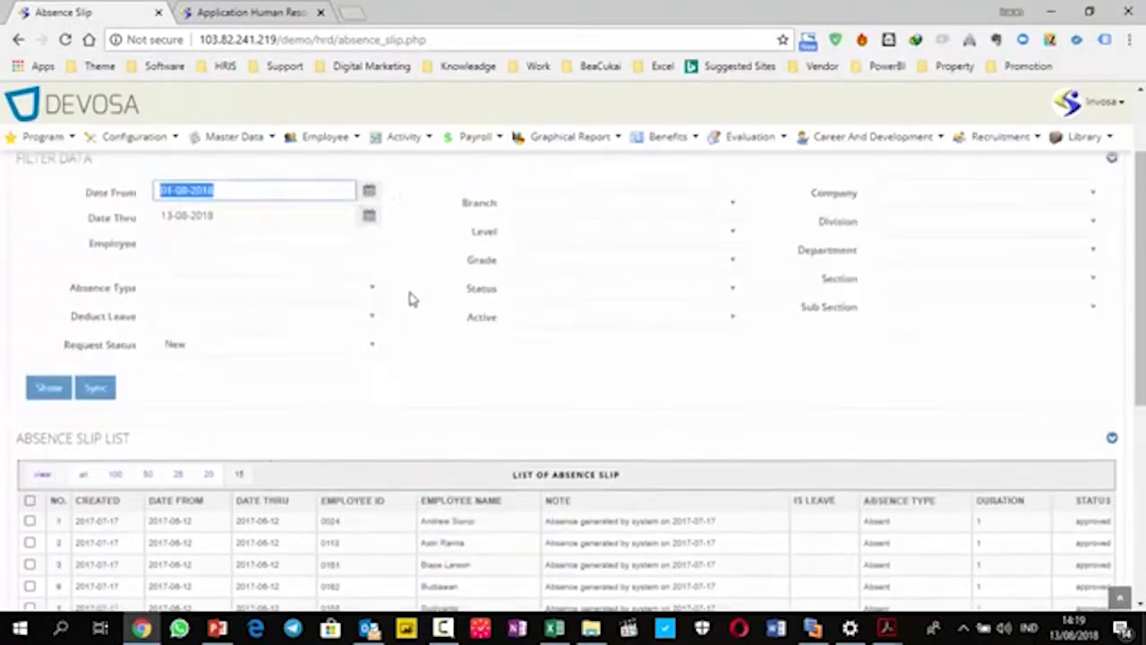
pyautogui.scroll(2, 410, 299)
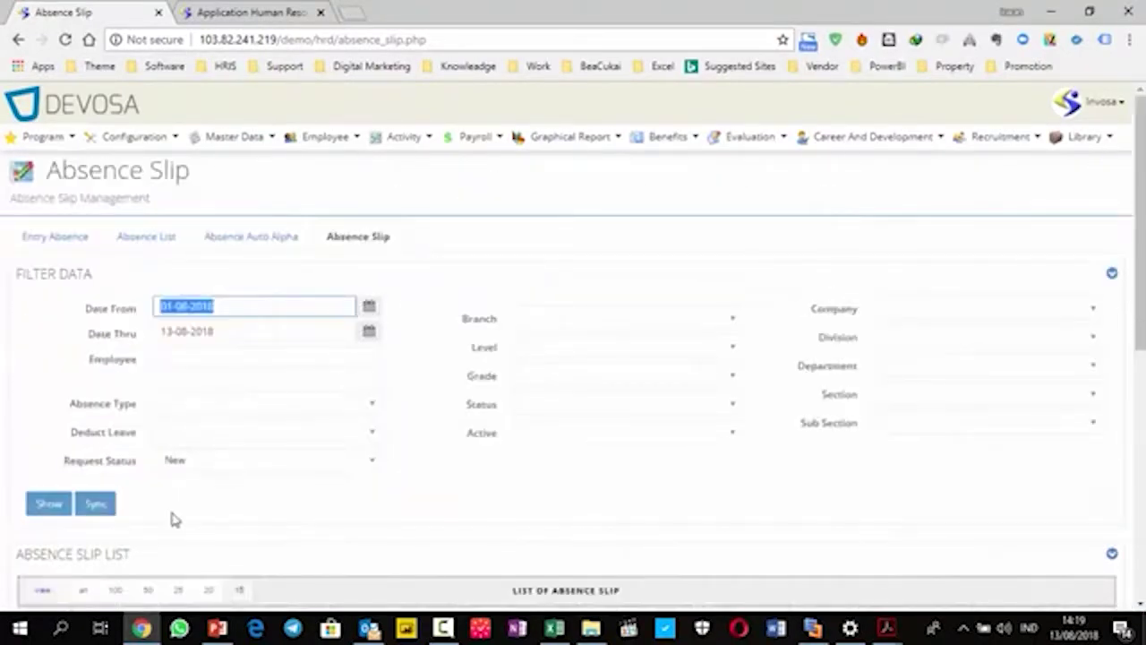
# Step: Filter the absence slips by employee, picking the suggested employee whose name starts with "ay"
pyautogui.click(268, 355)
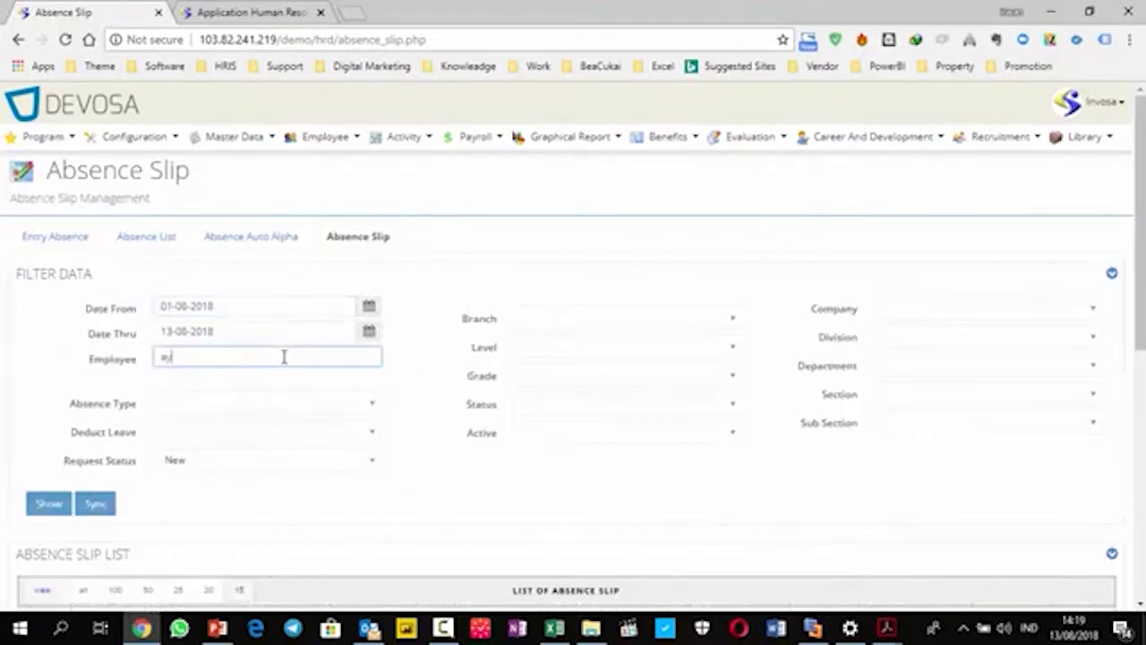
pyautogui.click(224, 385)
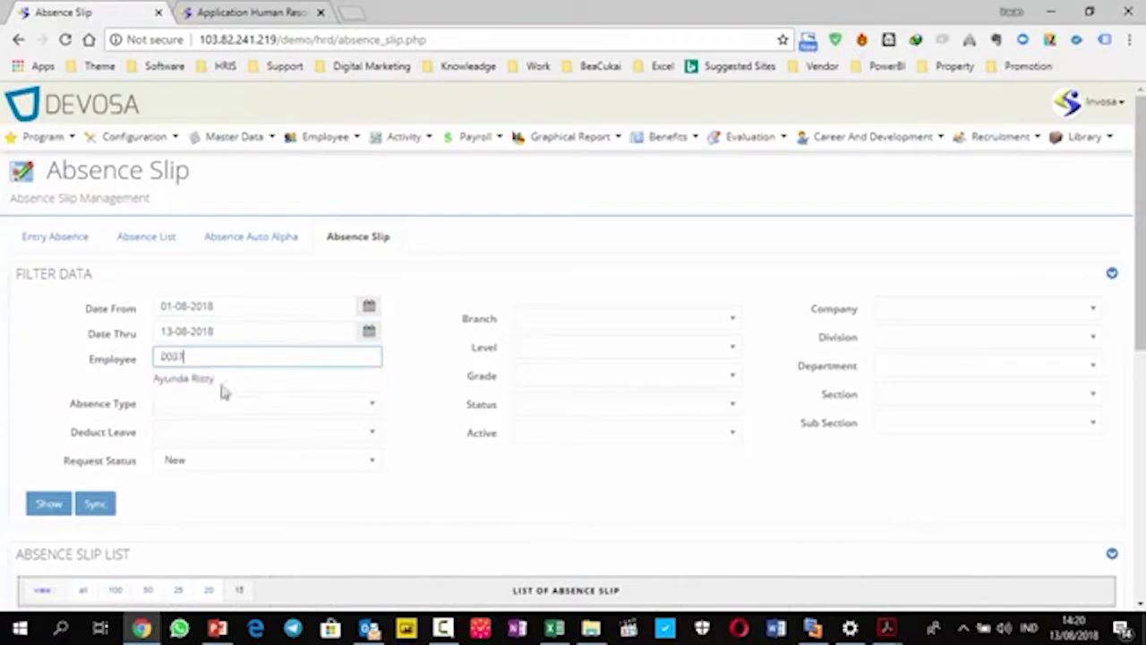
pyautogui.moveTo(209, 374); pyautogui.dragTo(216, 371)
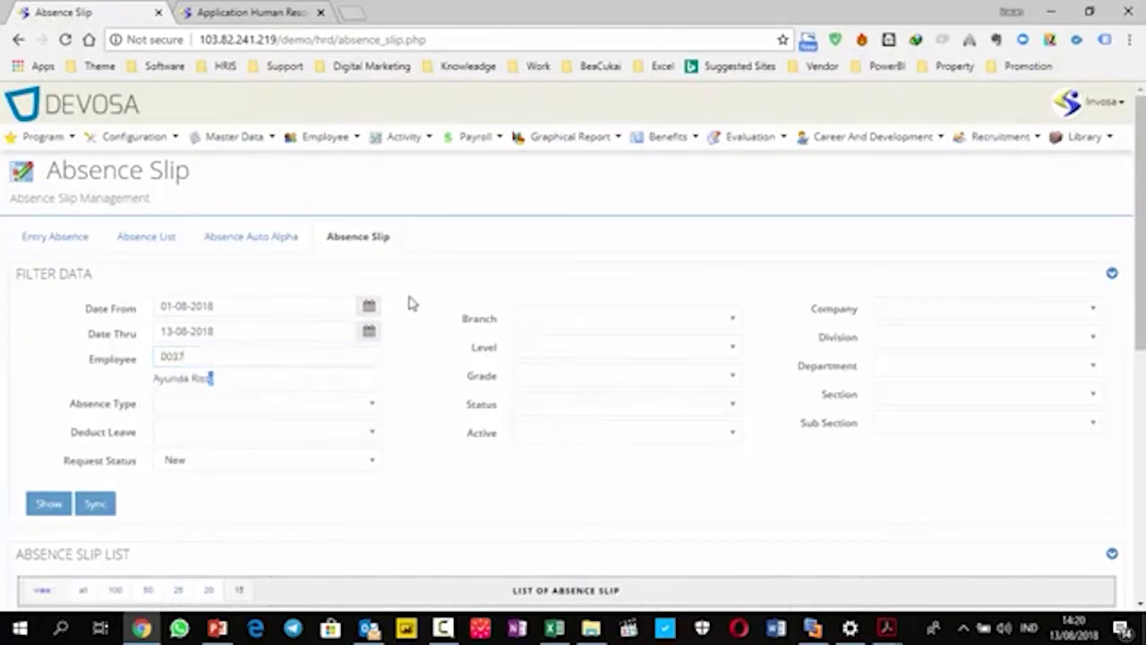
# Step: Set the absence slip filter's Date From to 01-01-2018 and show the matching slips
pyautogui.click(368, 305)
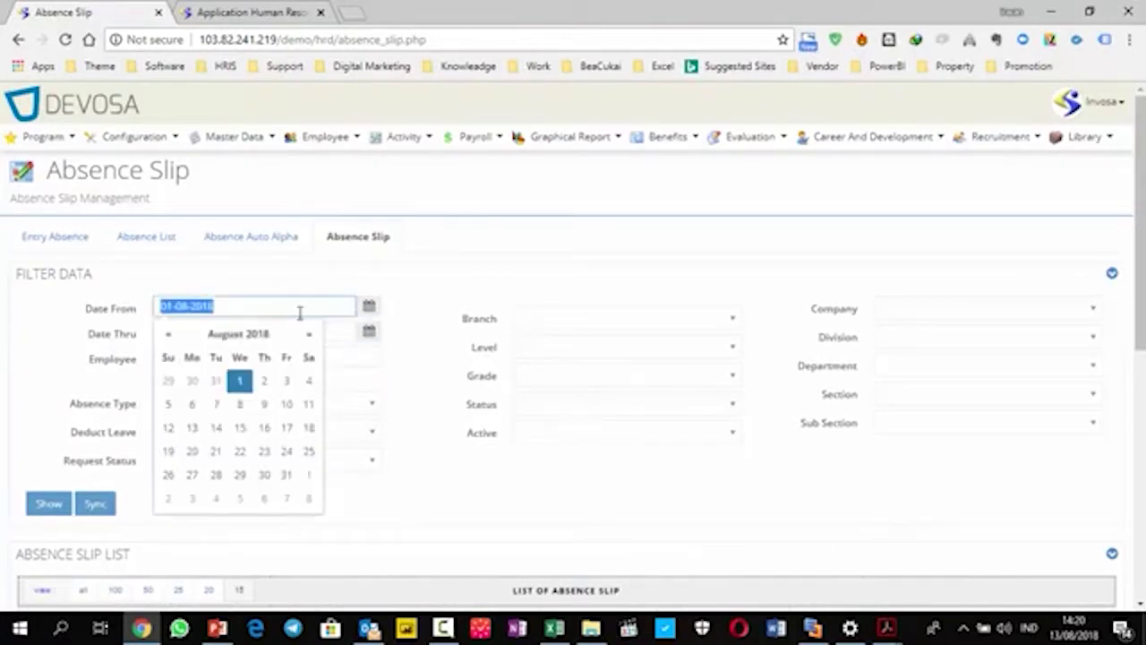
pyautogui.click(169, 336)
pyautogui.click(168, 336)
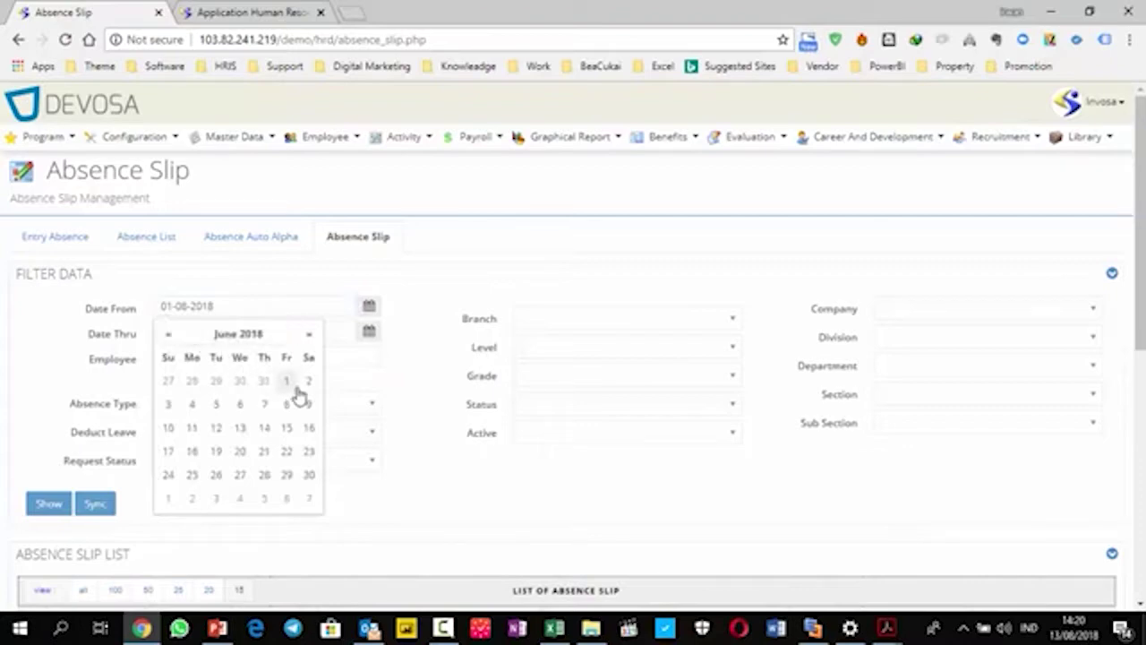
pyautogui.click(269, 343)
pyautogui.click(179, 374)
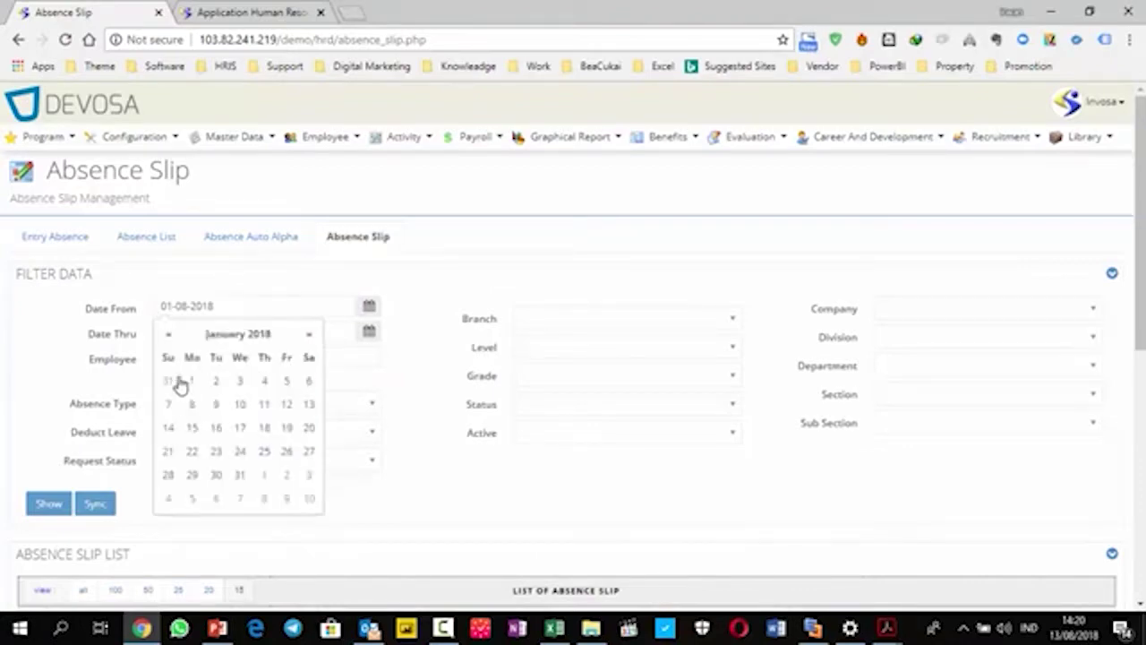
pyautogui.click(189, 381)
pyautogui.click(50, 505)
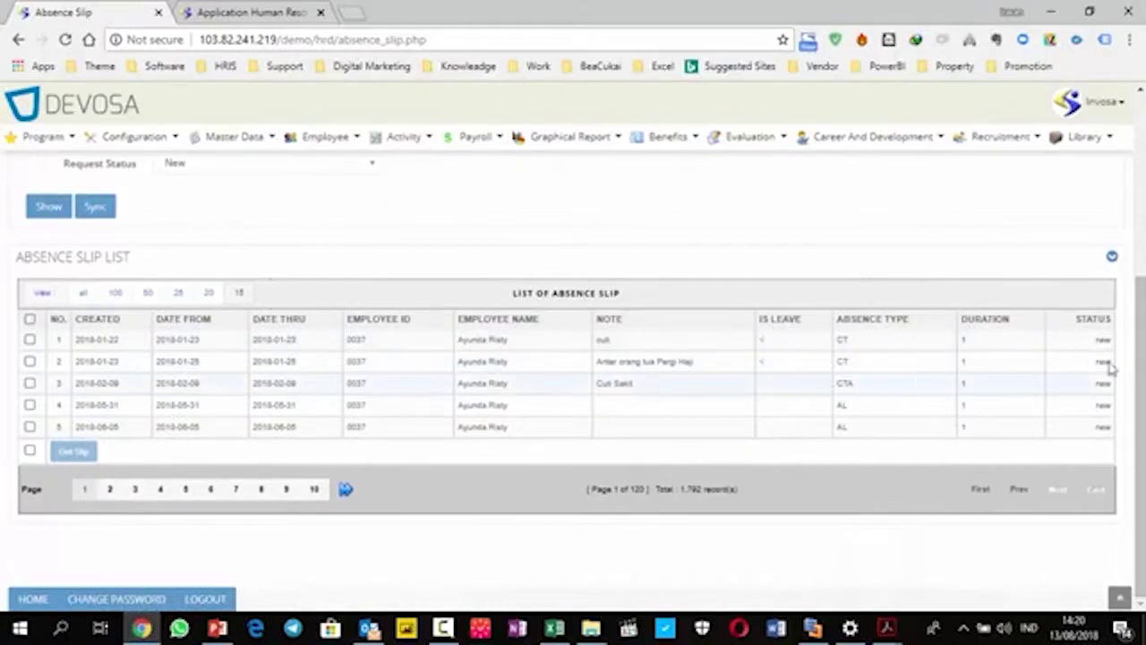
# Step: Set the absence slip filter's request status to Approved, show the matching slips and look through them
pyautogui.scroll(3, 320, 394)
pyautogui.click(167, 460)
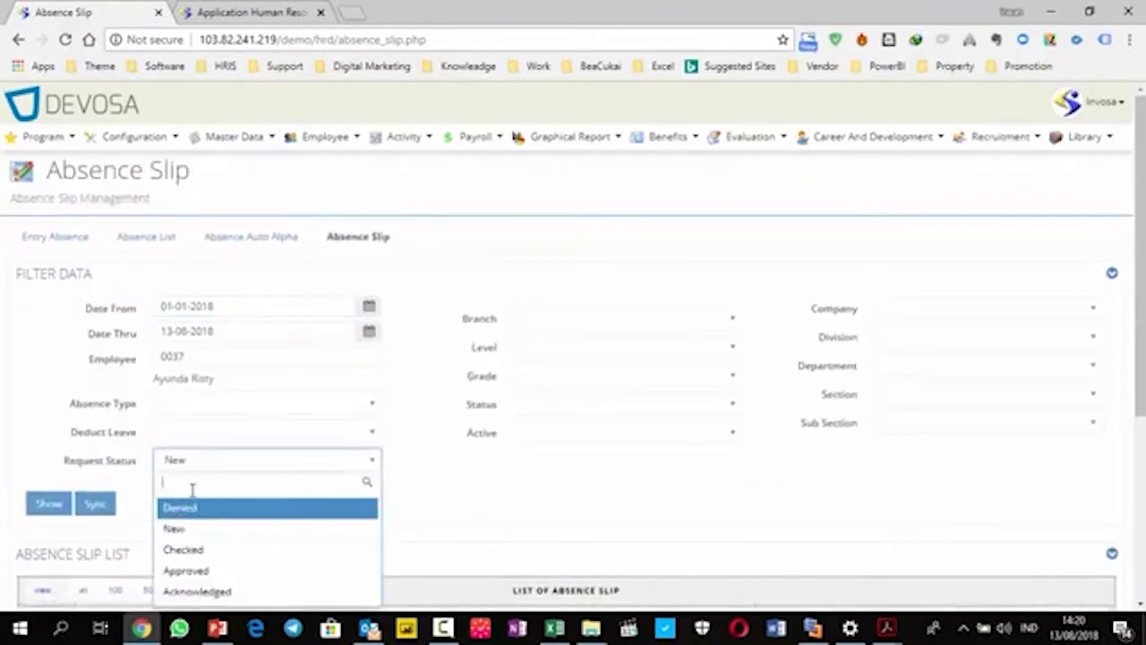
pyautogui.click(186, 570)
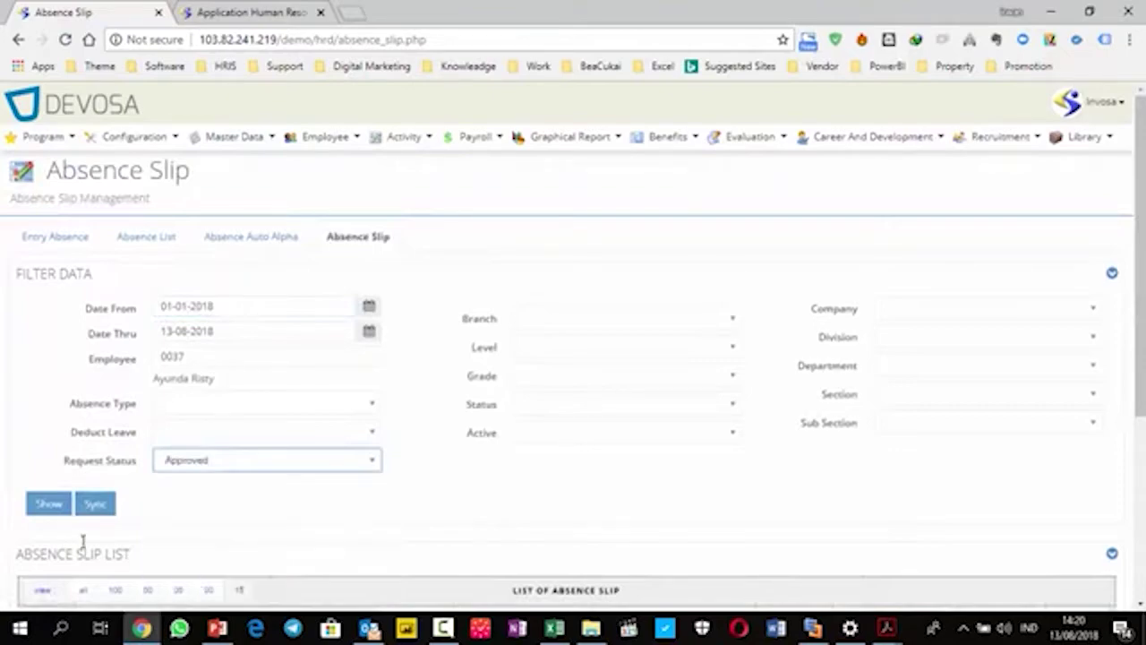
pyautogui.click(50, 506)
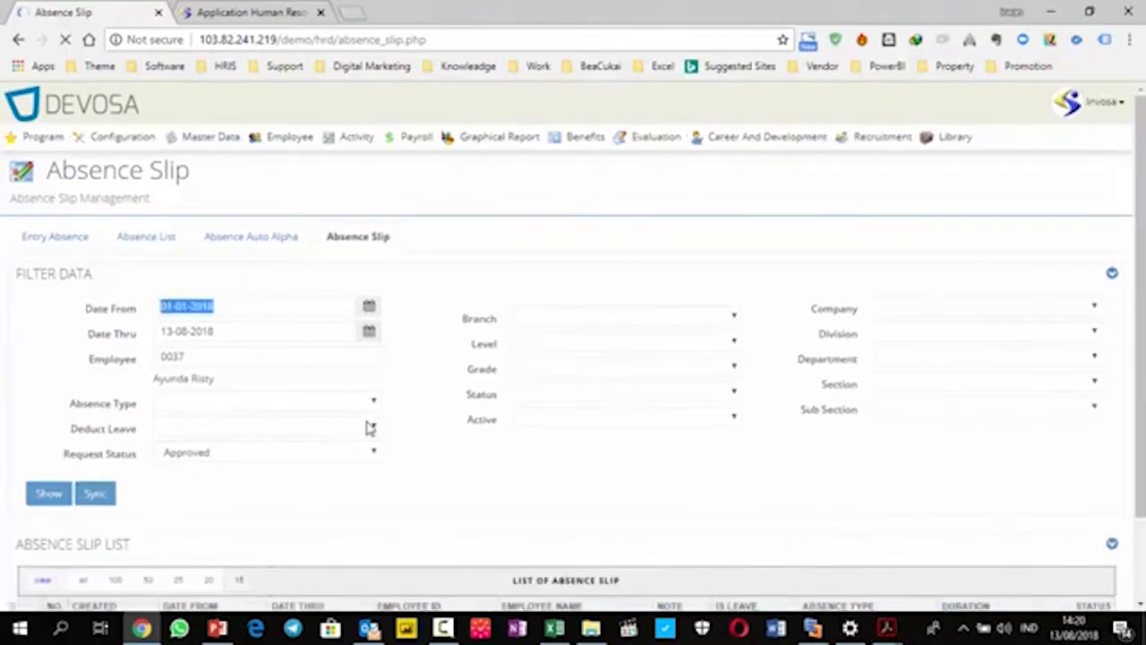
pyautogui.scroll(-4, 535, 412)
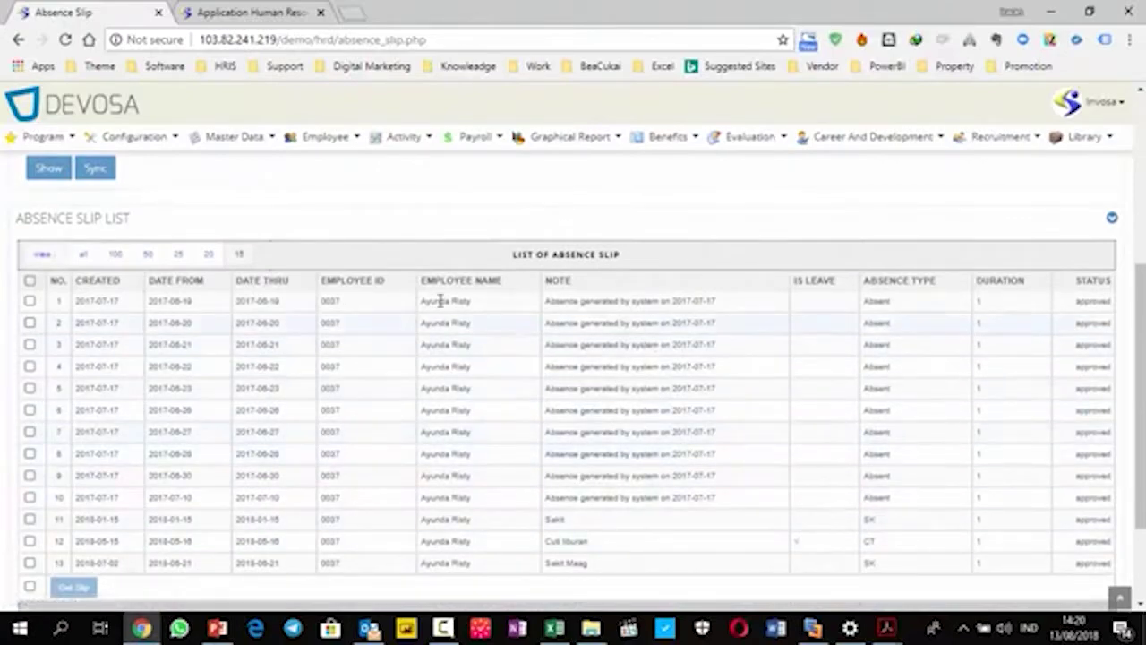
pyautogui.scroll(4, 515, 239)
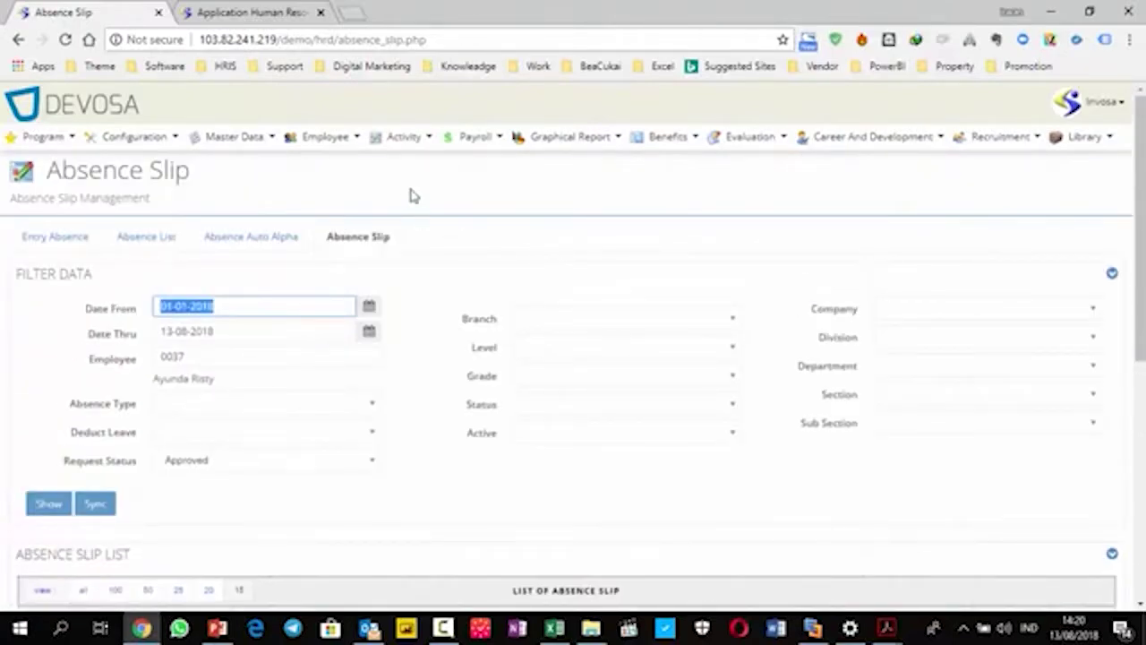
# Step: Open the Overtime Application Form and look over its entry fields
pyautogui.click(419, 141)
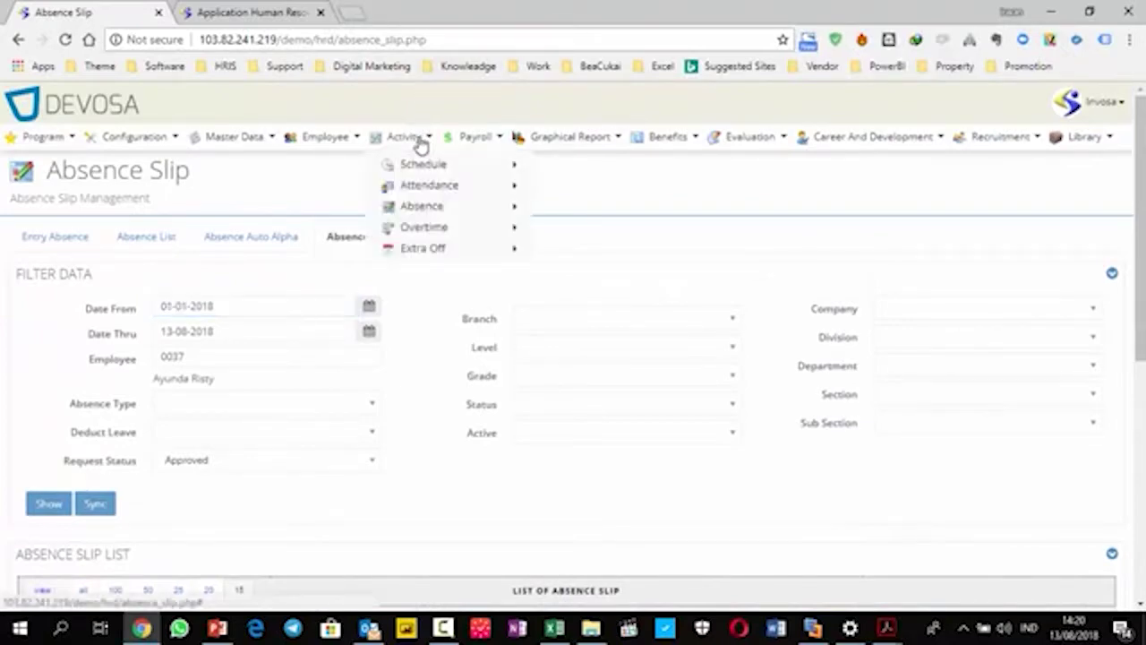
pyautogui.moveTo(440, 207)
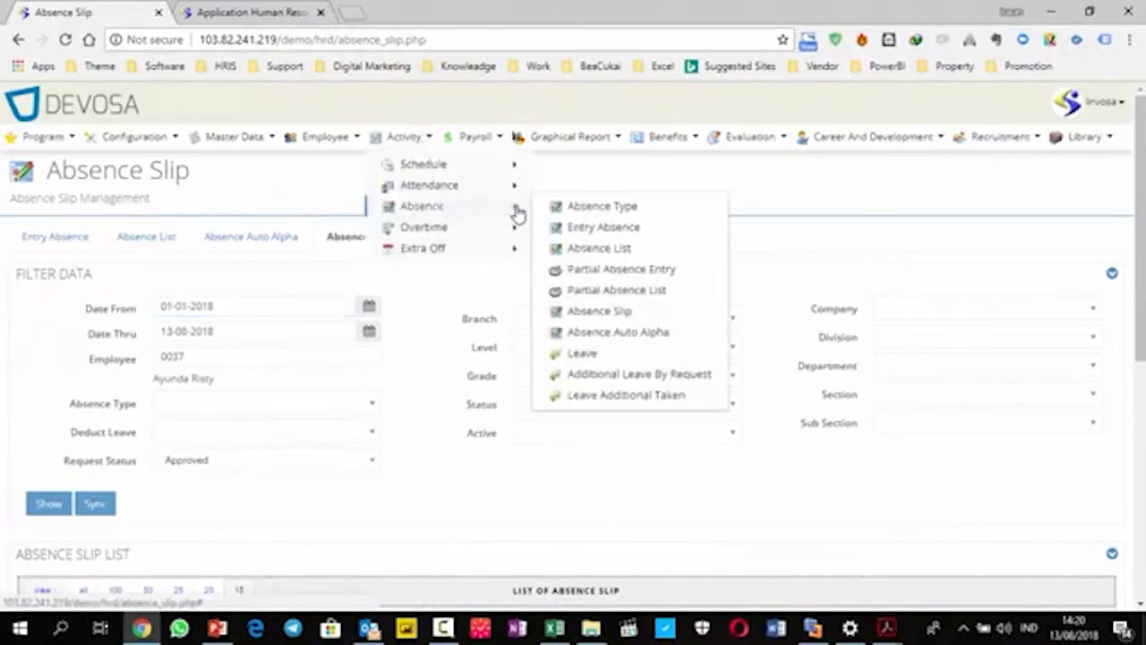
pyautogui.moveTo(473, 233)
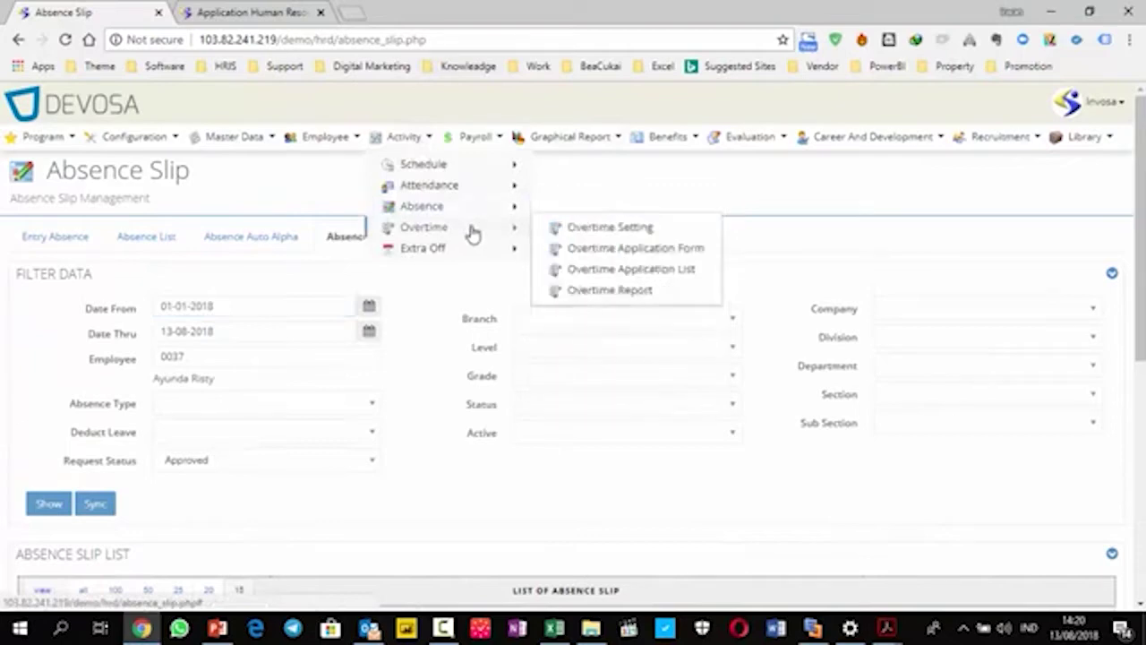
pyautogui.click(630, 255)
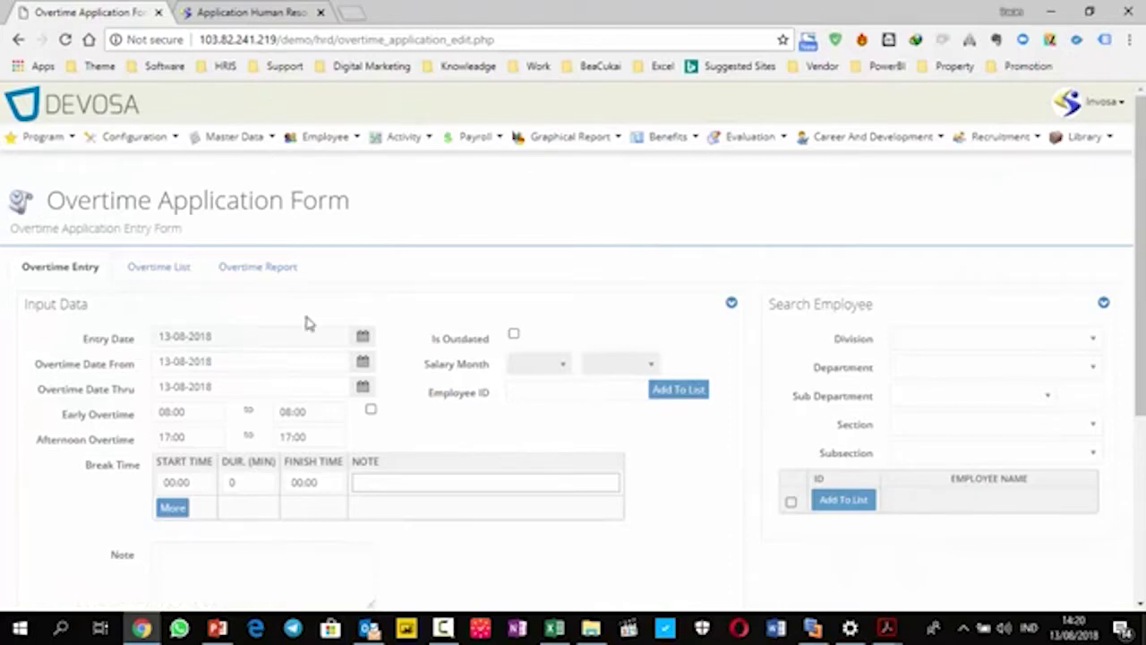
pyautogui.scroll(-2, 296, 350)
pyautogui.scroll(1, 294, 345)
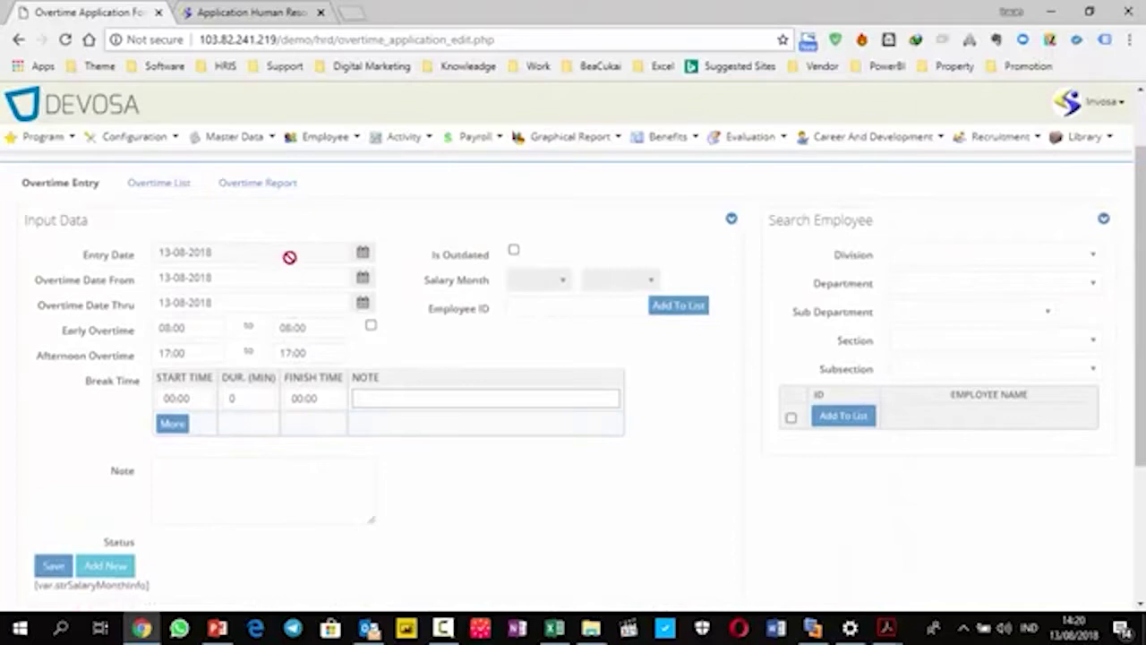
# Step: Look at the date pickers for Overtime Date From and Overtime Date Thru without changing either date
pyautogui.click(257, 286)
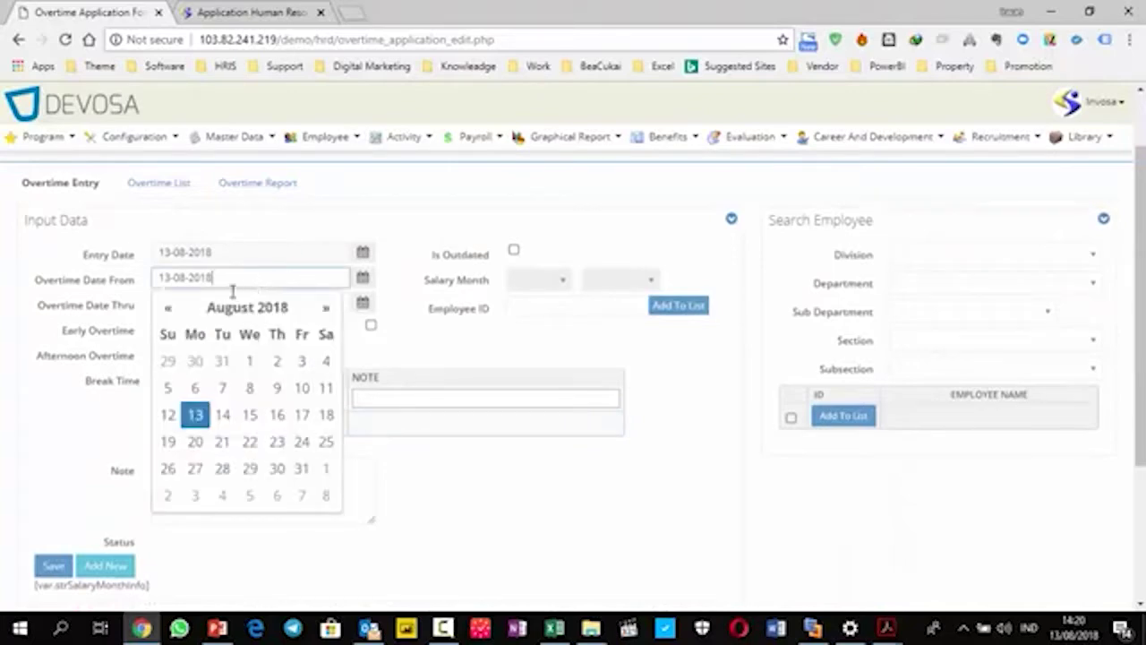
pyautogui.click(82, 315)
pyautogui.click(253, 304)
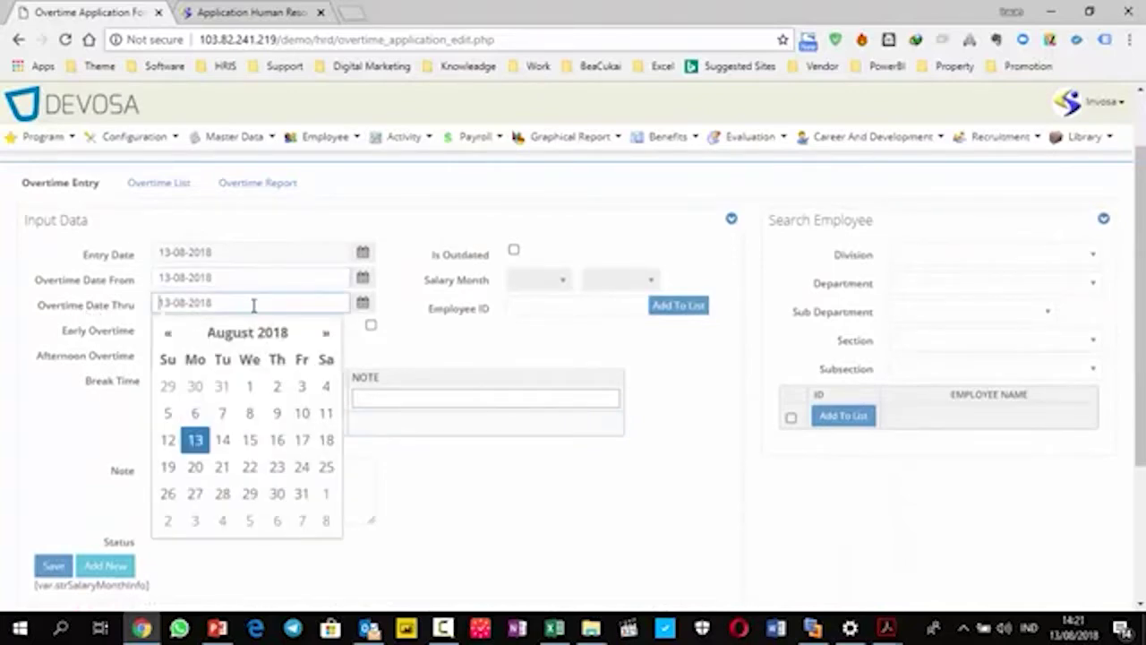
pyautogui.click(119, 336)
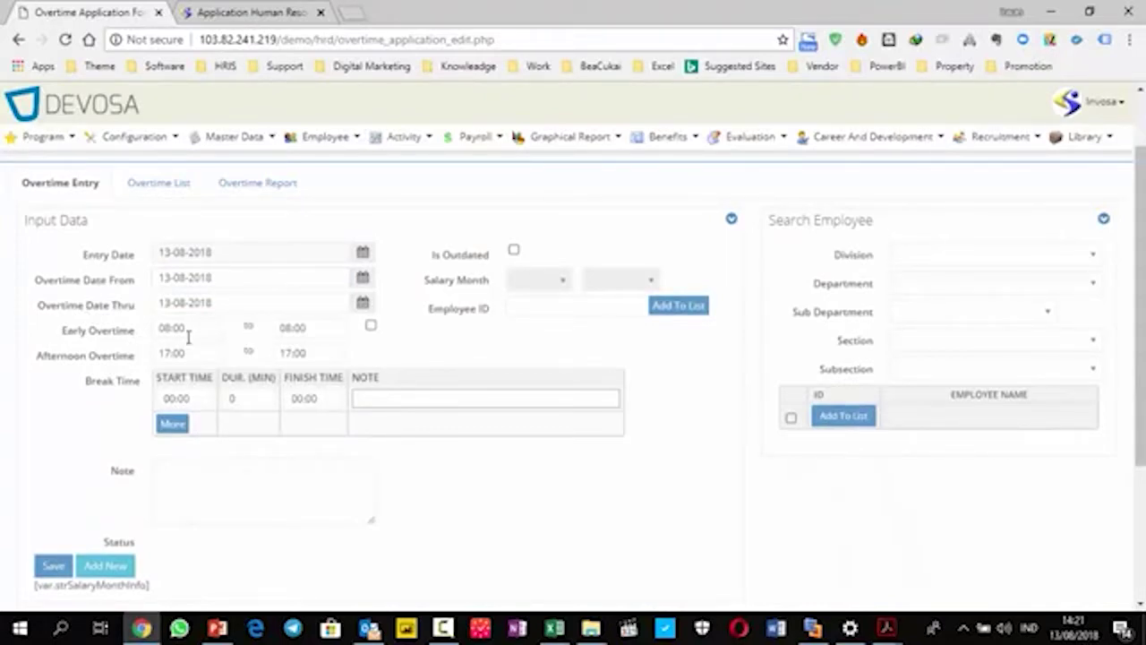
# Step: Examine the early and afternoon overtime times, switching the early overtime option on and back off
pyautogui.moveTo(137, 331); pyautogui.dragTo(55, 340)
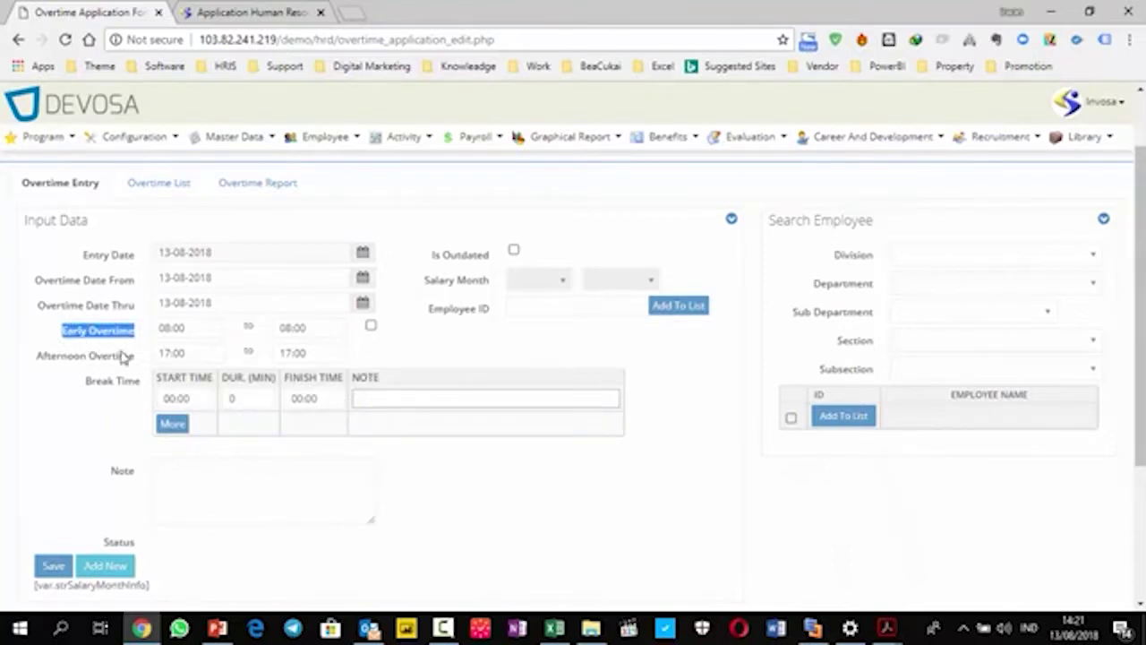
pyautogui.moveTo(140, 361); pyautogui.dragTo(32, 354)
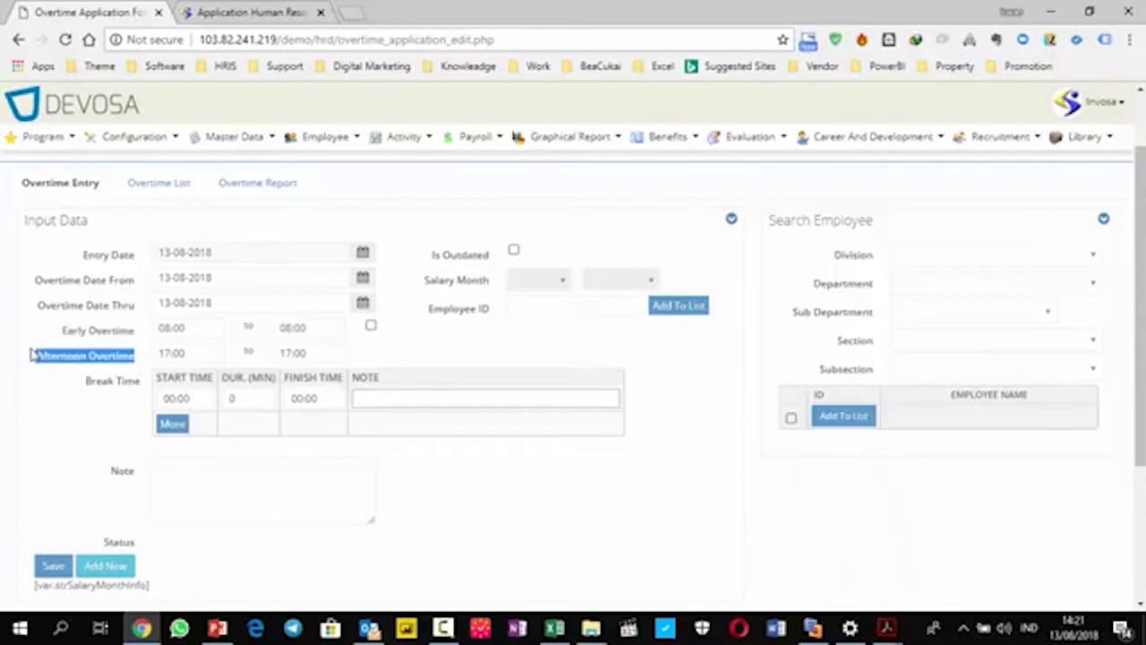
pyautogui.doubleClick(185, 353)
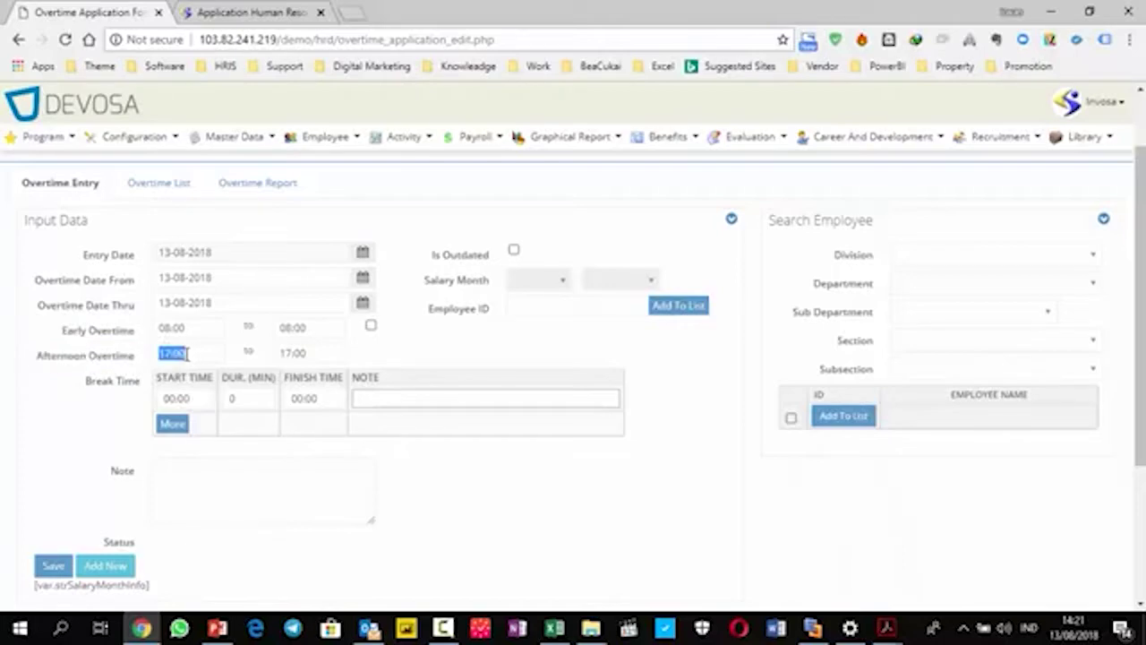
pyautogui.click(318, 351)
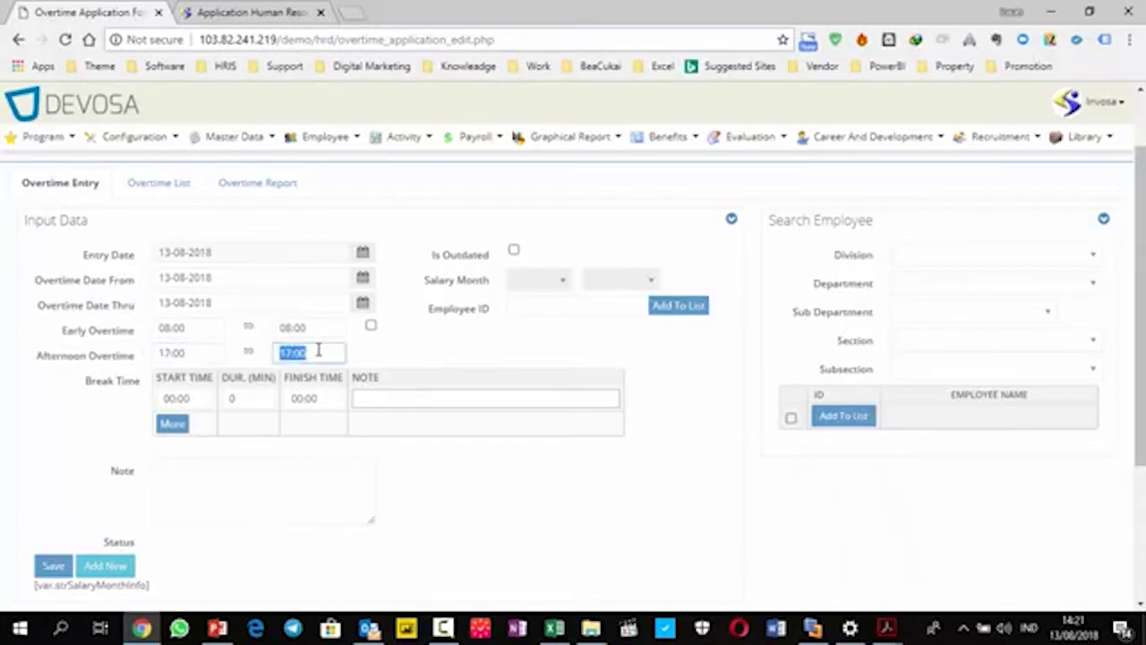
pyautogui.click(387, 366)
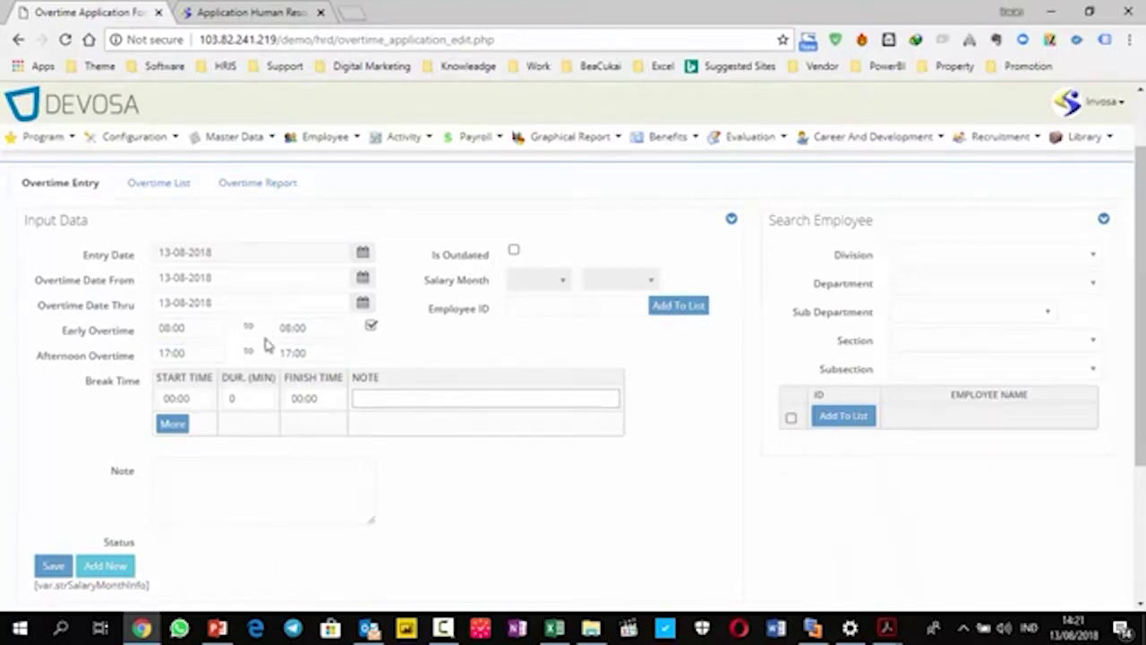
pyautogui.click(372, 328)
# Step: Mark the overtime entry as outdated and set its salary month to Apr 2018
pyautogui.click(513, 251)
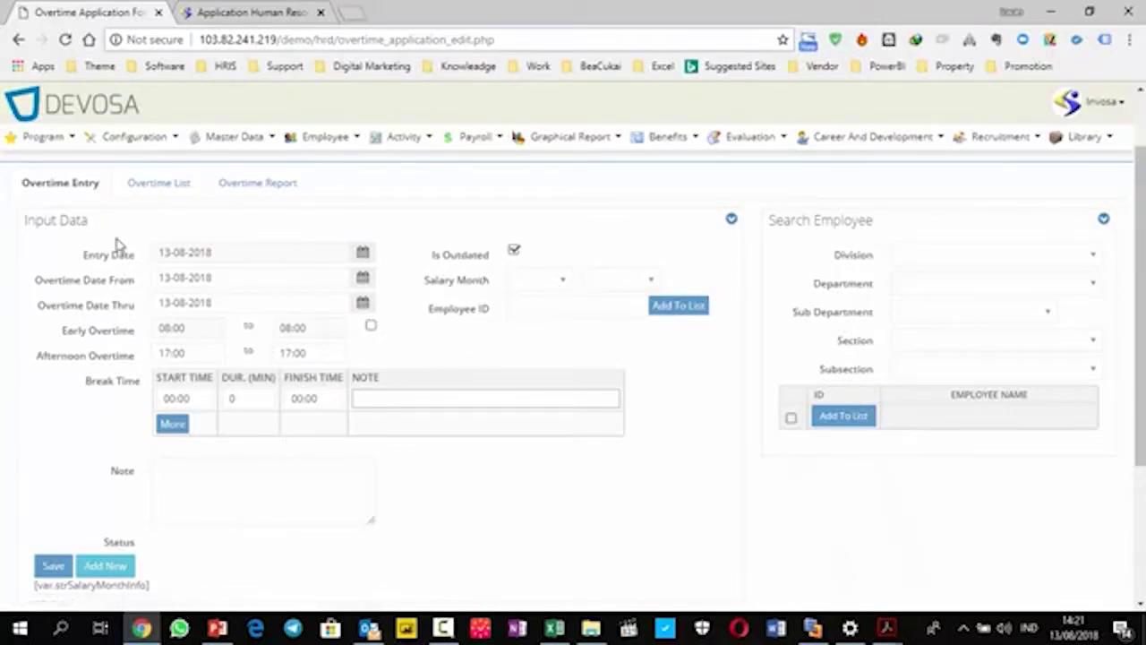
pyautogui.click(556, 285)
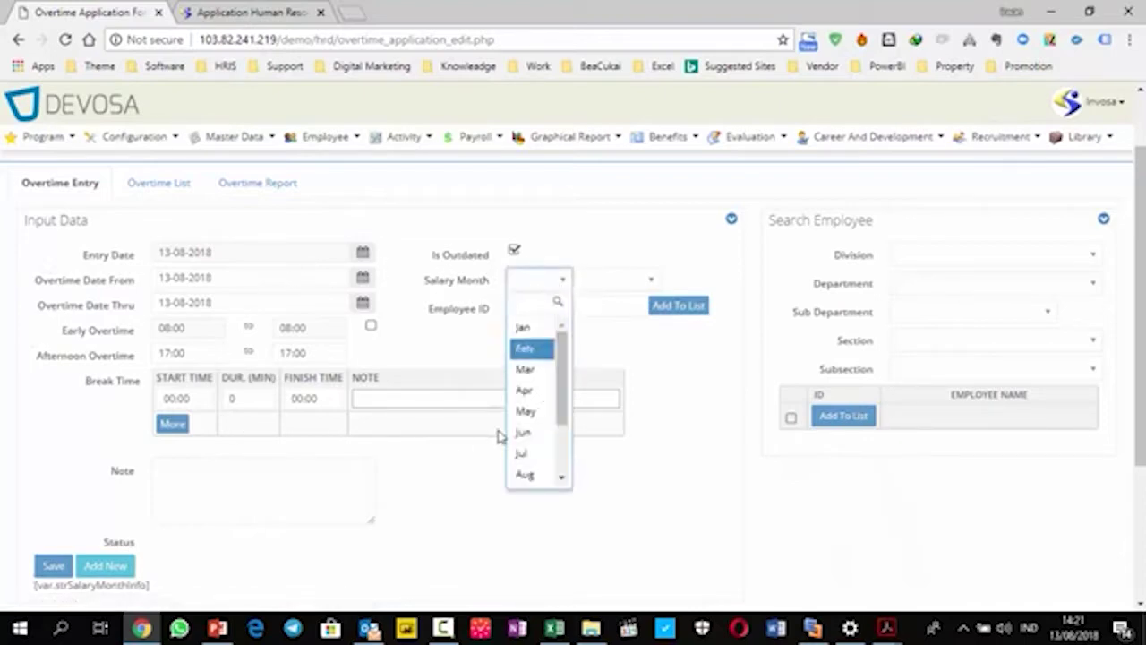
pyautogui.click(525, 390)
pyautogui.click(619, 280)
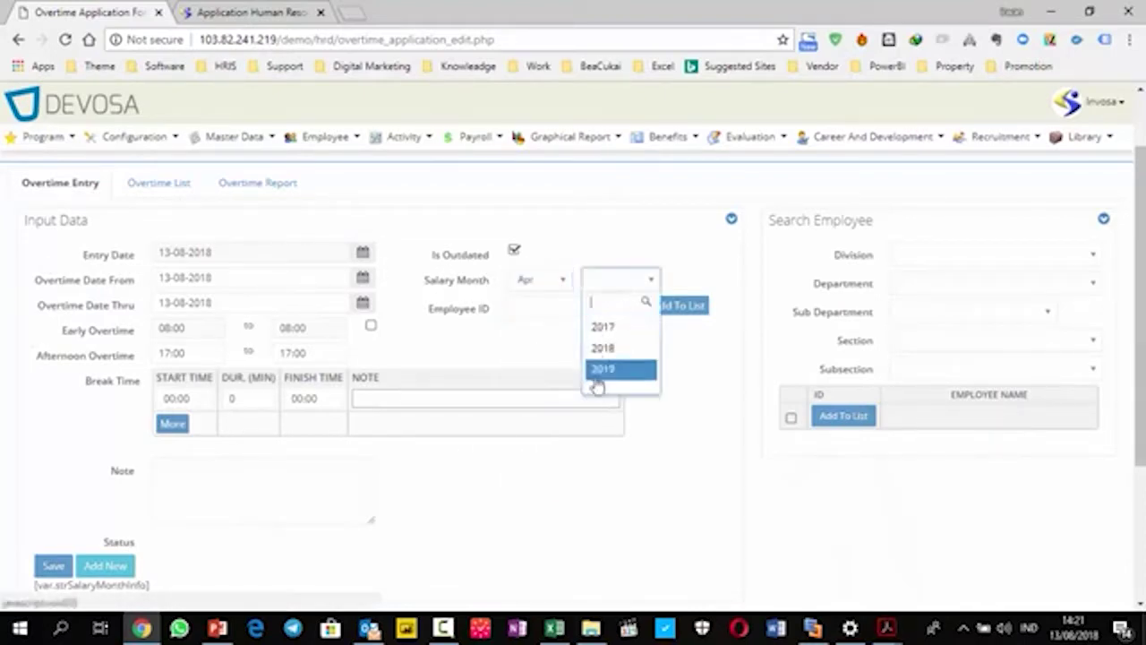
pyautogui.click(604, 349)
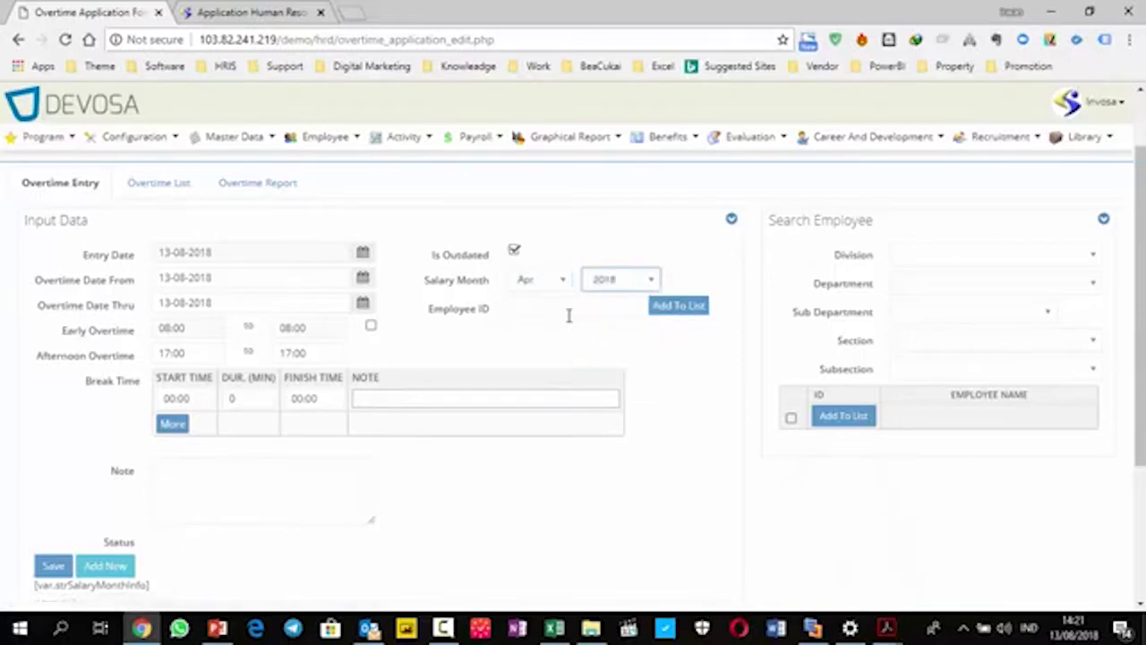
# Step: Look over the salary month choices without changing the month, and turn off Is Outdated
pyautogui.click(568, 315)
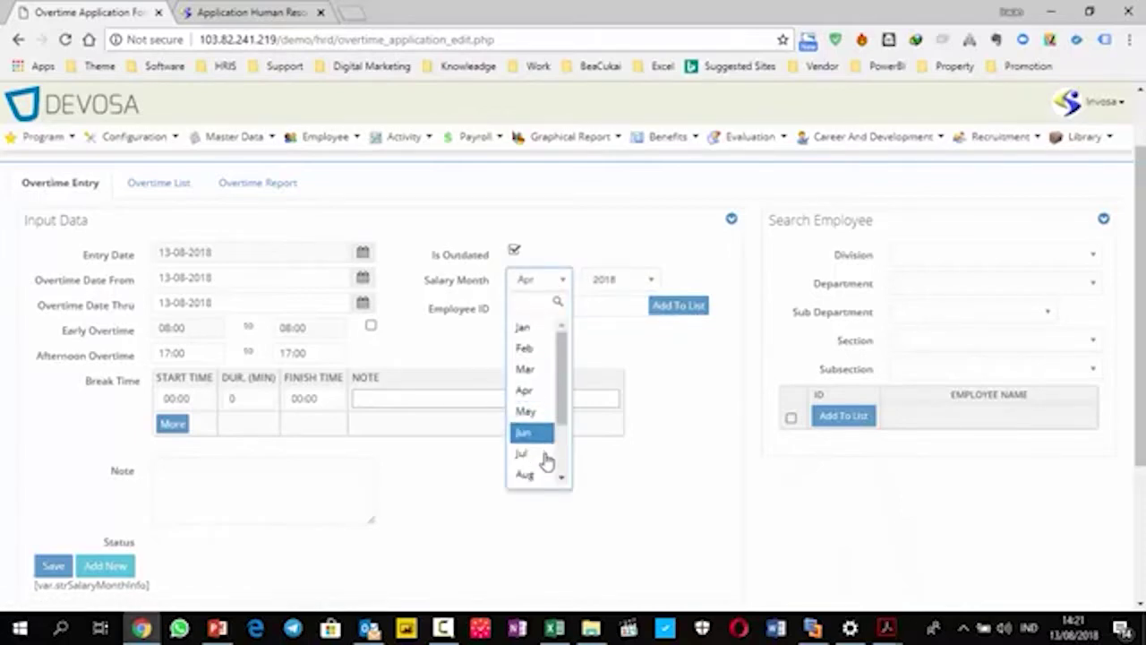
pyautogui.click(522, 253)
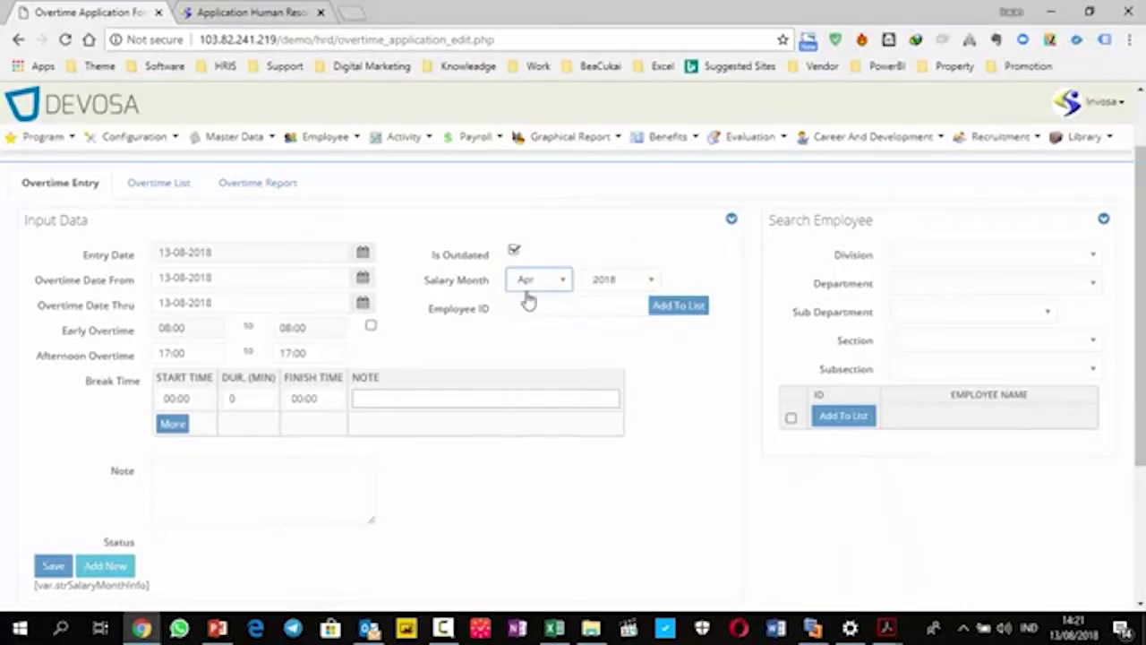
pyautogui.click(515, 251)
# Step: Search the employee field for "ayu", add the first suggested employee to the overtime entry list and check the new row
pyautogui.click(528, 306)
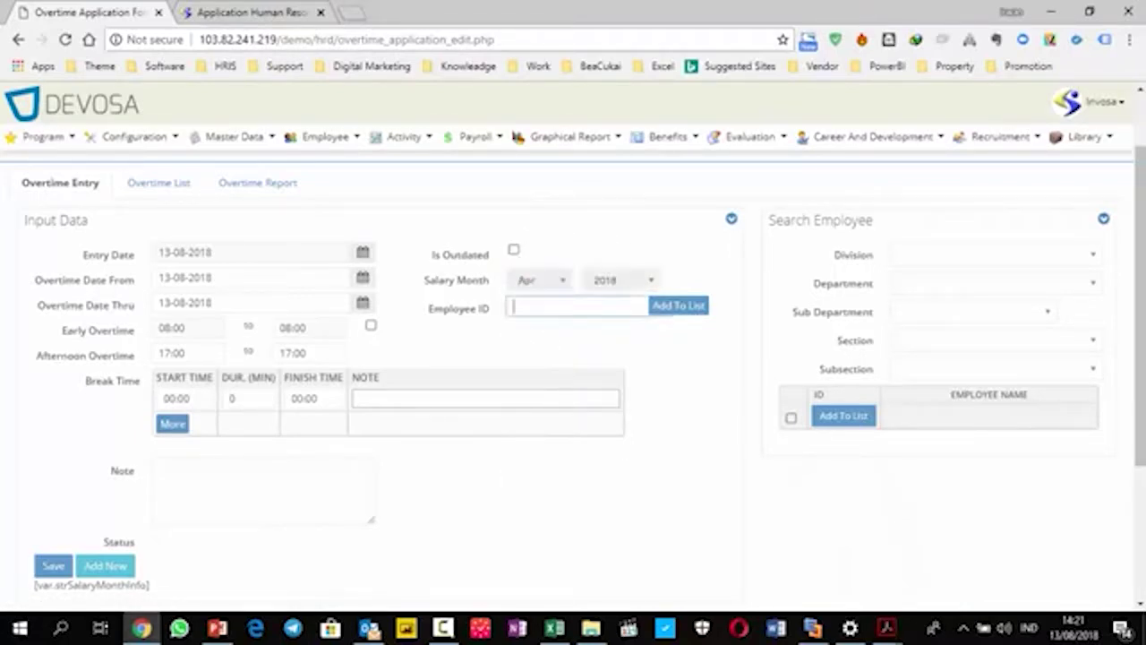
pyautogui.write('ayu')
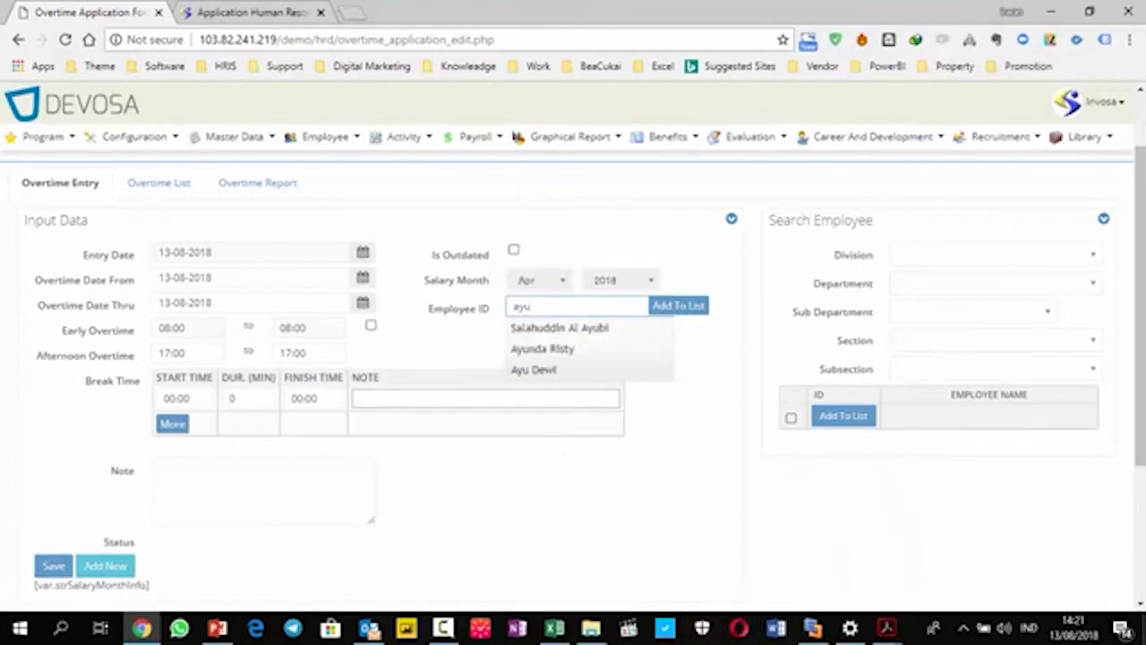
pyautogui.click(557, 329)
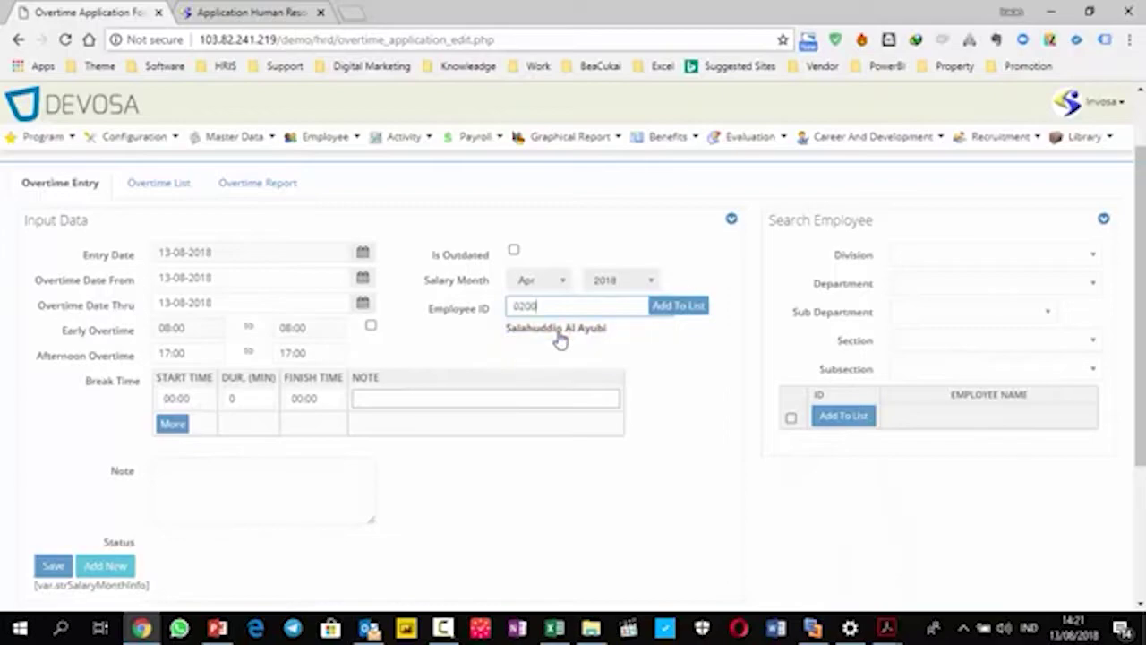
pyautogui.click(703, 307)
pyautogui.scroll(-3, 689, 394)
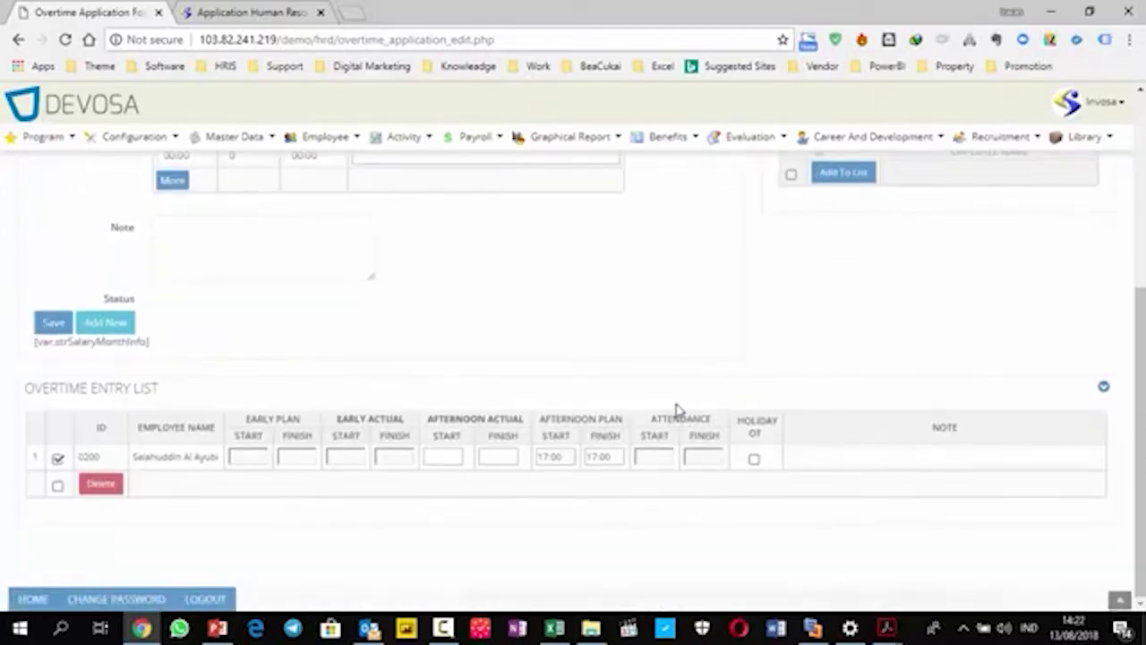
pyautogui.scroll(3, 525, 455)
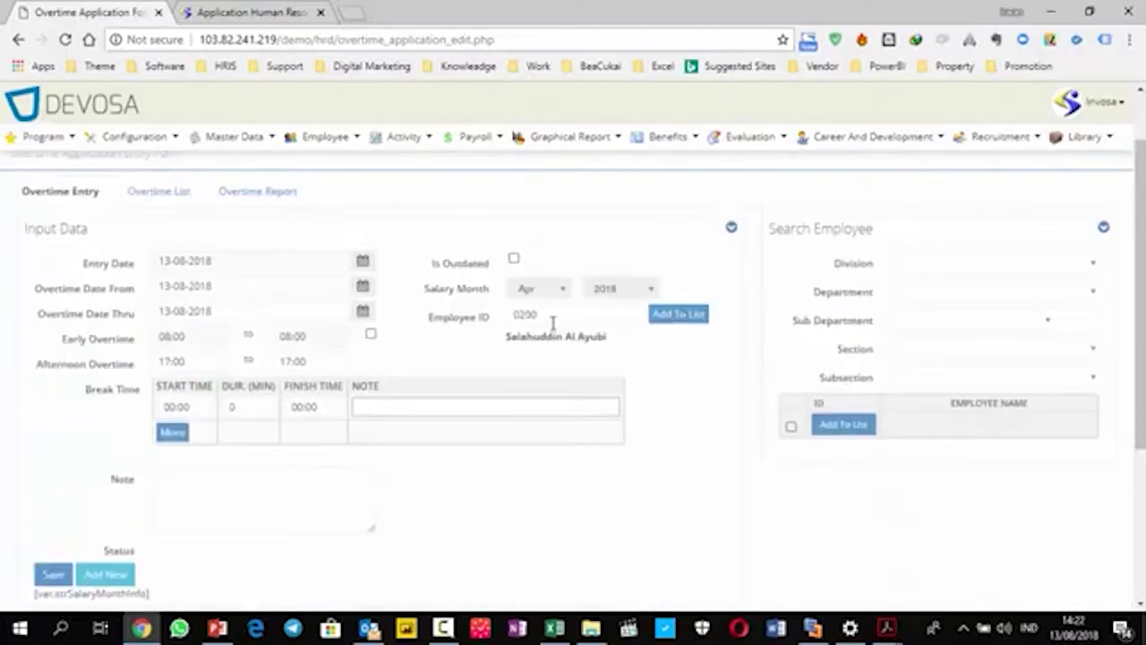
# Step: Search the employee field for "ris", add a suggested employee as the second overtime entry and review the list
pyautogui.moveTo(553, 322); pyautogui.dragTo(455, 319)
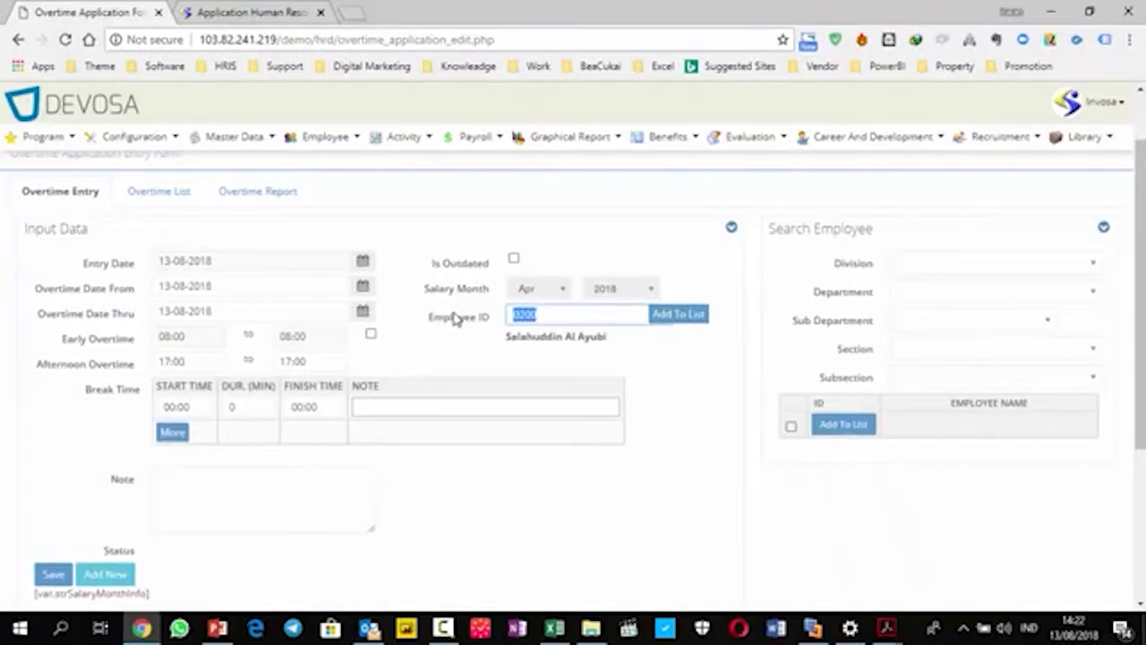
pyautogui.write('7')
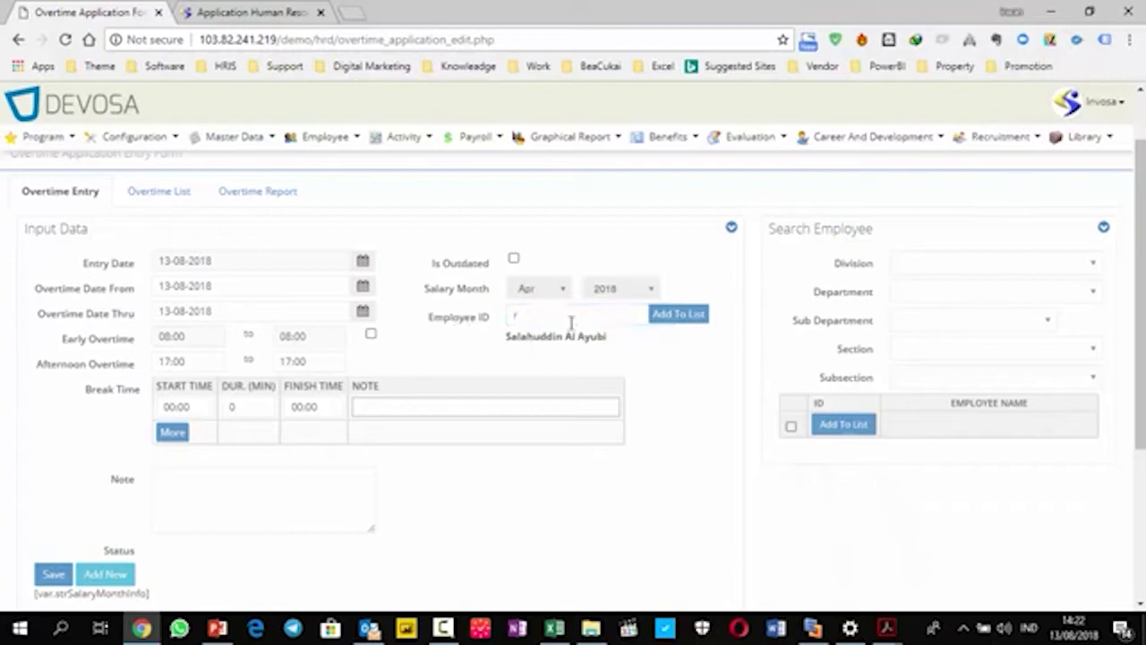
pyautogui.write('is')
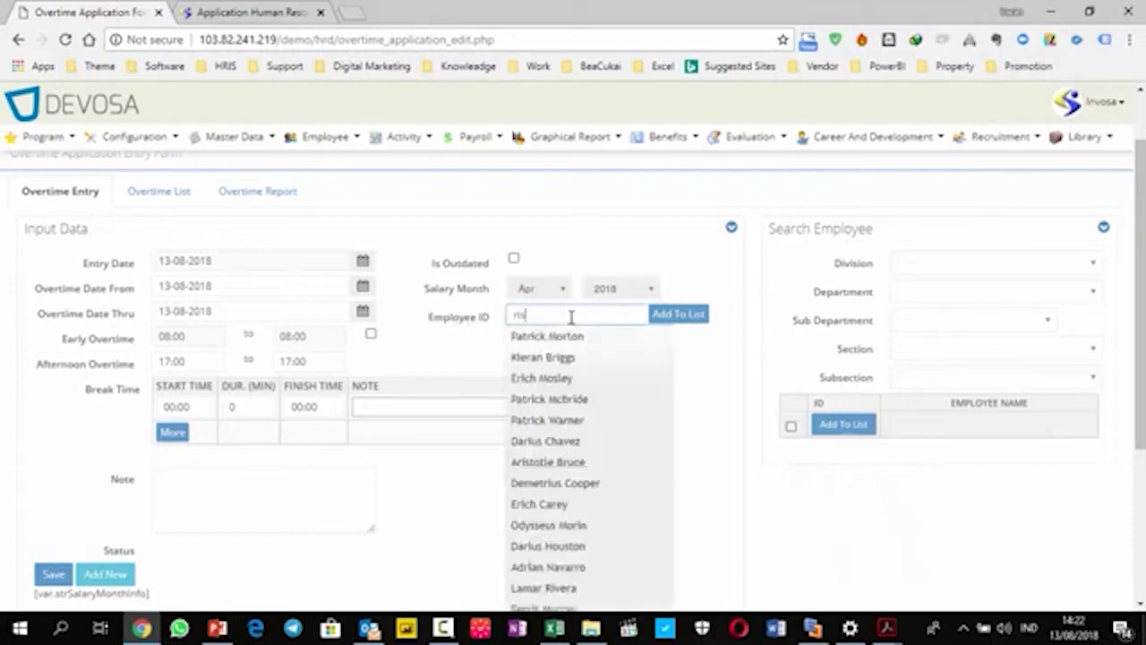
pyautogui.click(555, 336)
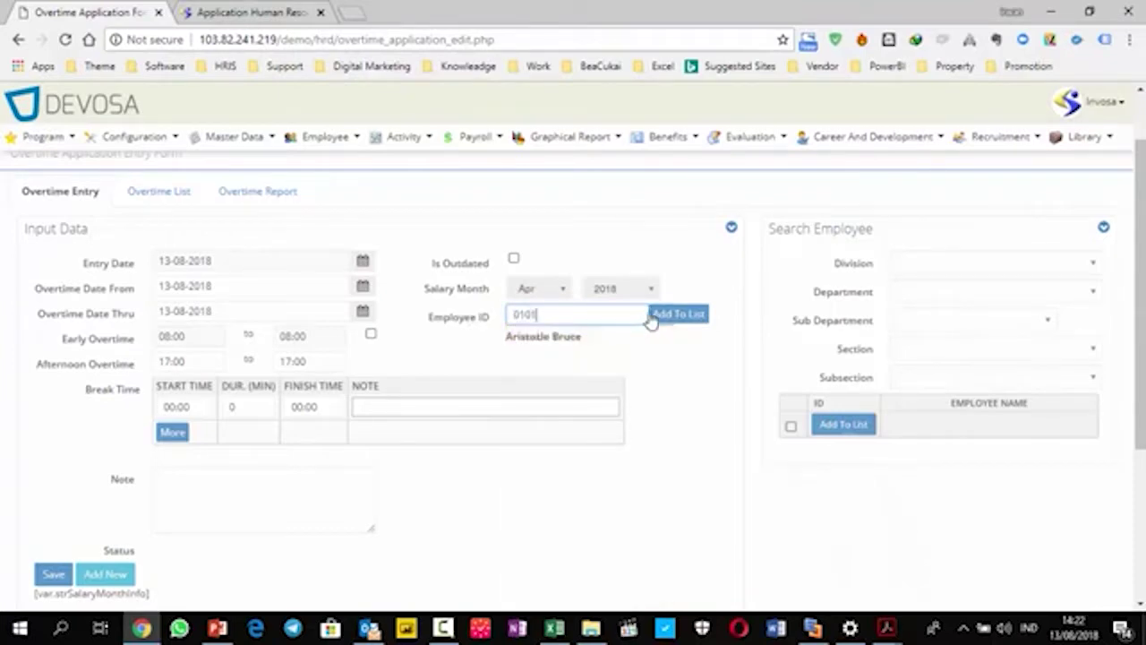
pyautogui.click(676, 319)
pyautogui.scroll(-3, 537, 376)
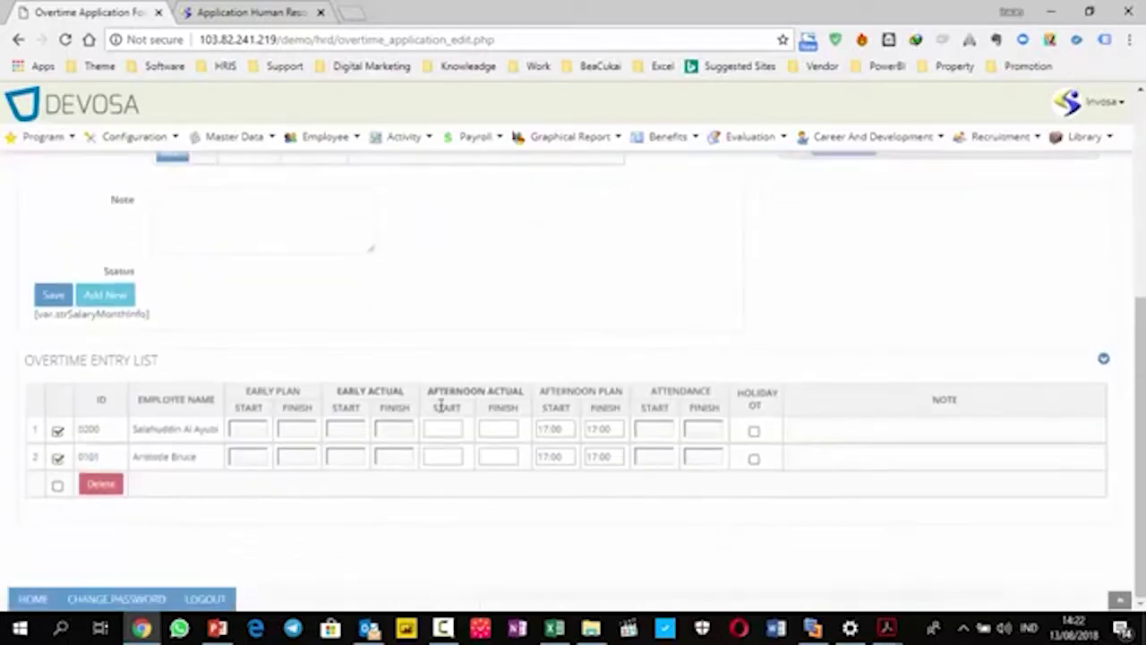
pyautogui.scroll(3, 295, 457)
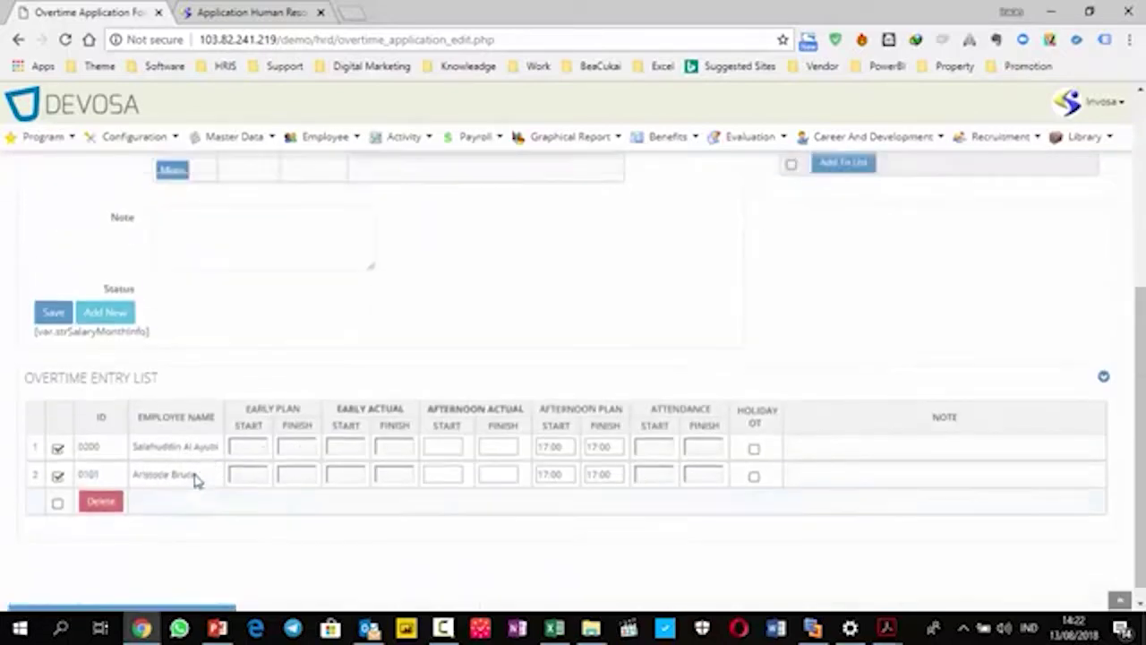
# Step: Filter the employee search by the ENG - Engineering division
pyautogui.moveTo(588, 298); pyautogui.dragTo(476, 291)
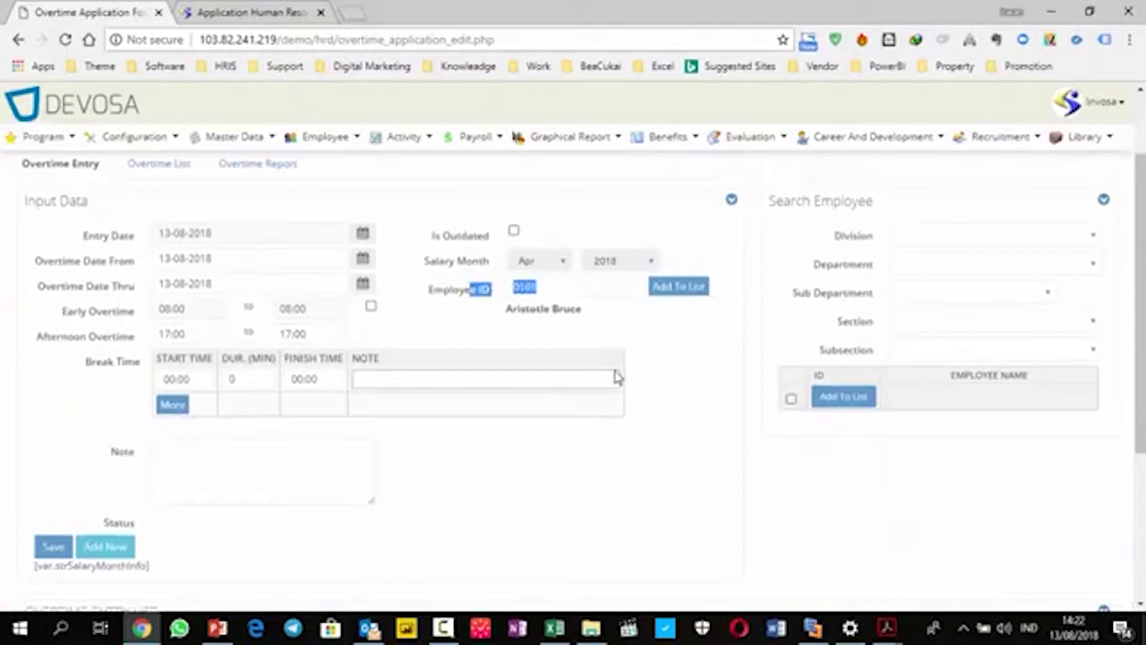
pyautogui.click(683, 525)
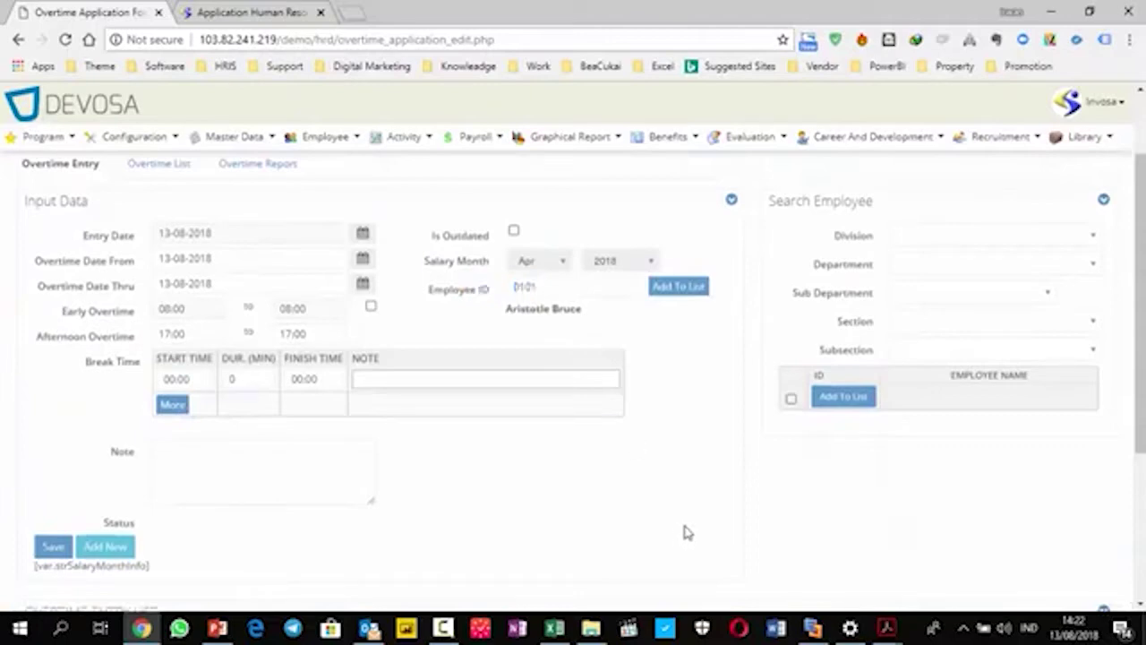
pyautogui.click(993, 236)
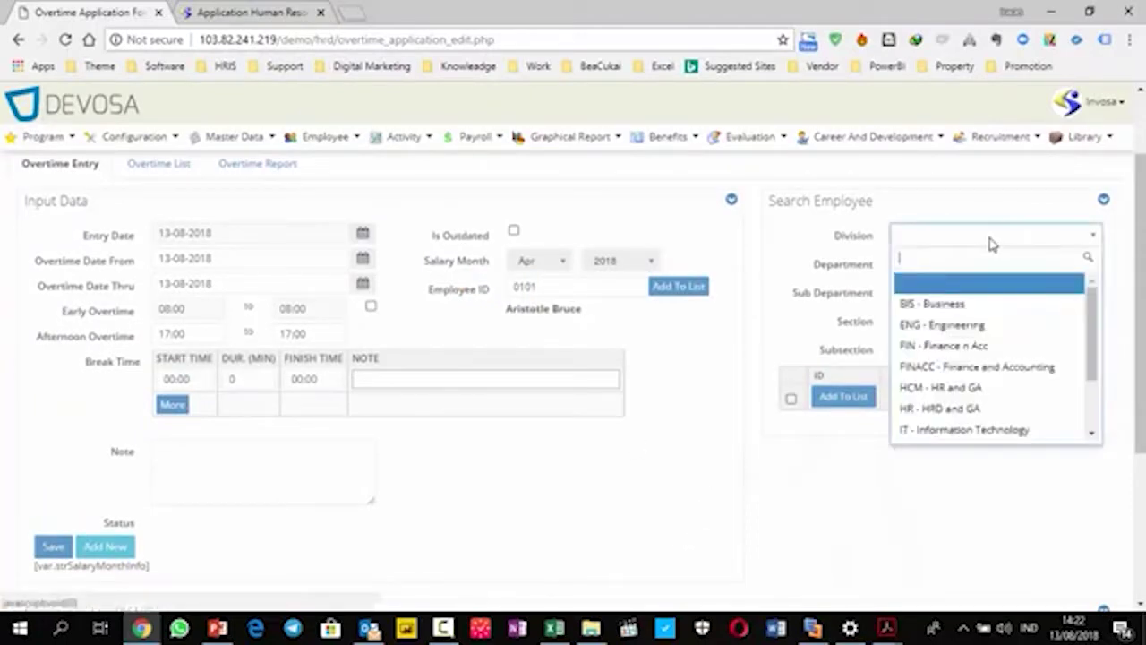
pyautogui.click(940, 326)
pyautogui.scroll(-2, 903, 436)
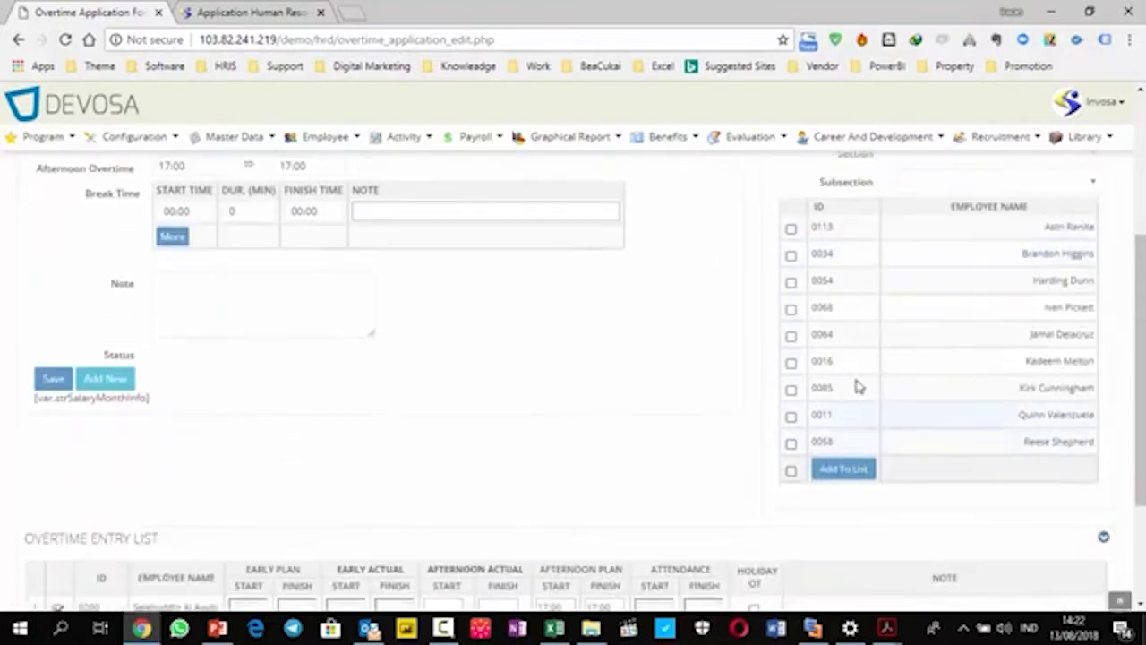
# Step: Add the first three Engineering employees to the overtime entry list and review the list
pyautogui.click(790, 229)
pyautogui.click(790, 255)
pyautogui.click(792, 283)
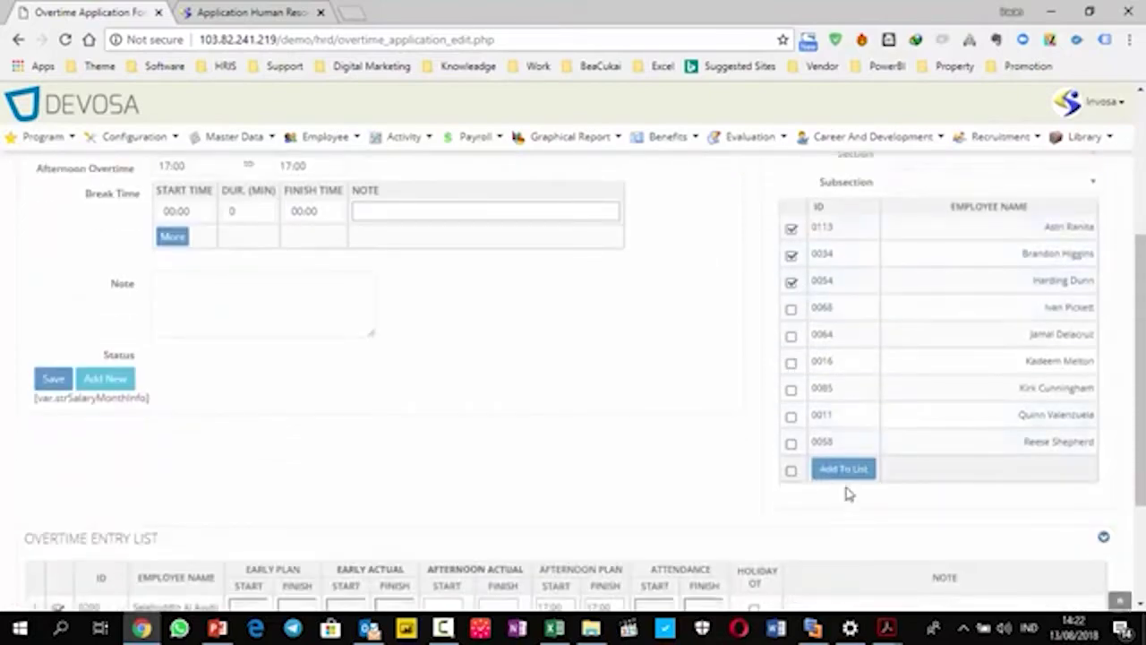
pyautogui.click(839, 471)
pyautogui.scroll(-3, 647, 468)
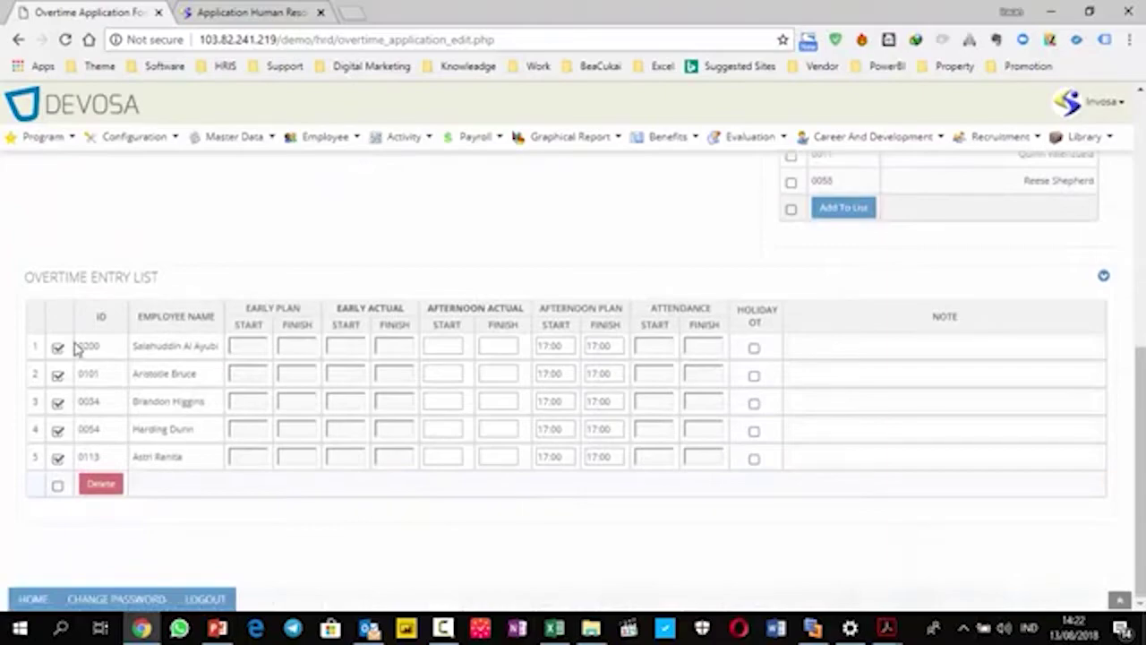
pyautogui.scroll(3, 201, 331)
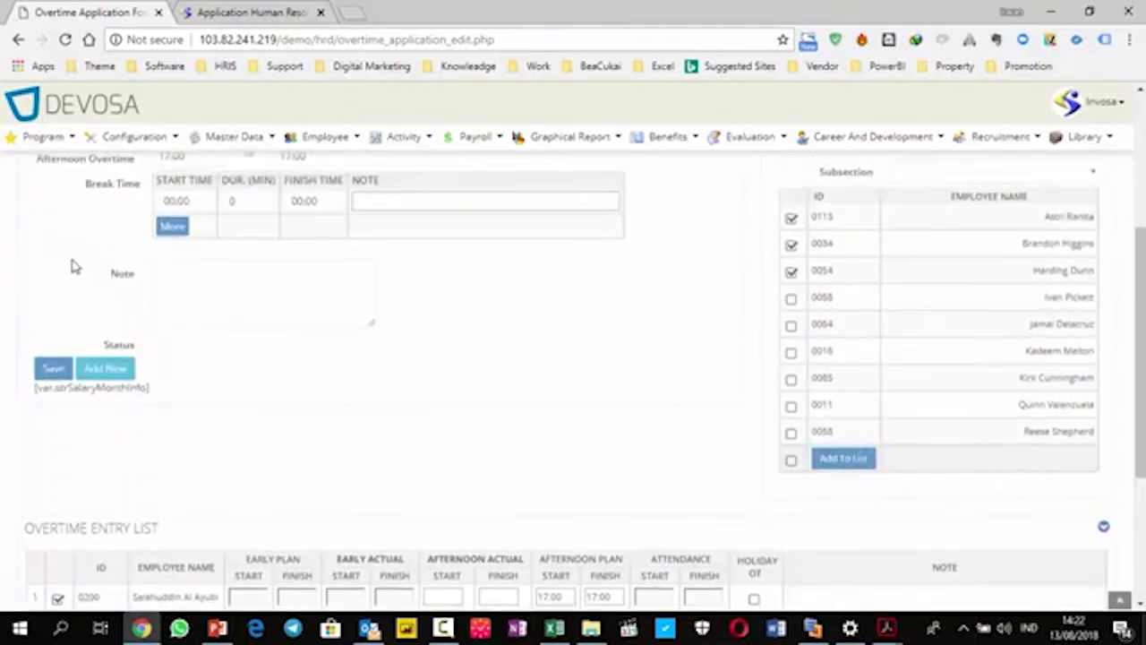
pyautogui.scroll(3, 199, 386)
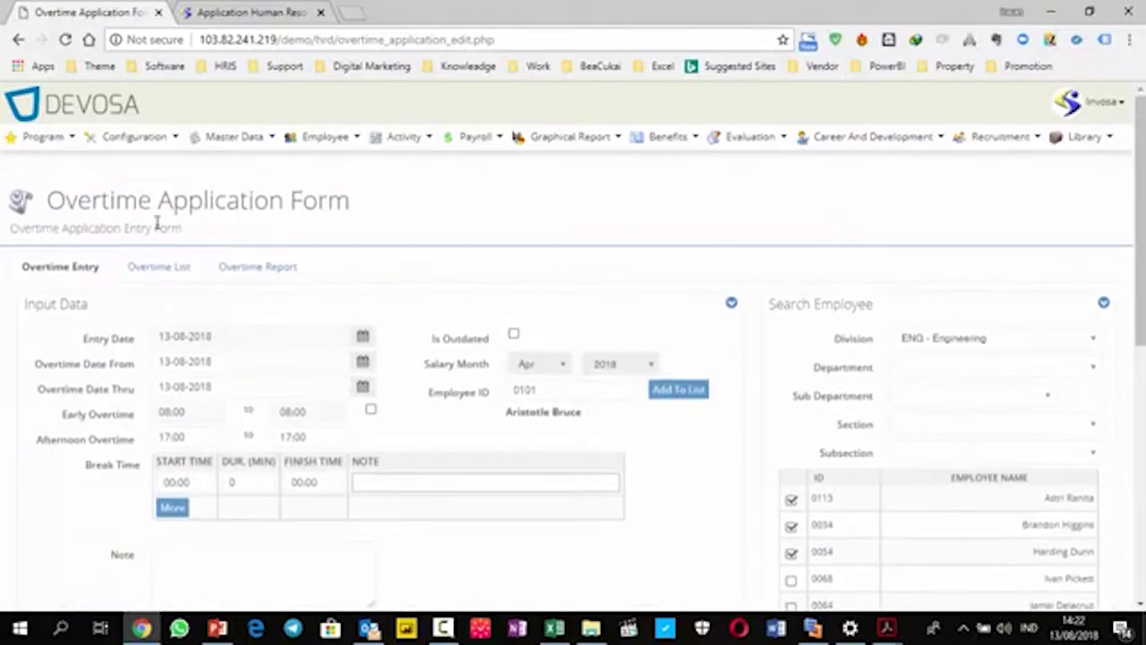
# Step: View the overtime application list and open the Entry Extra Off form
pyautogui.click(156, 268)
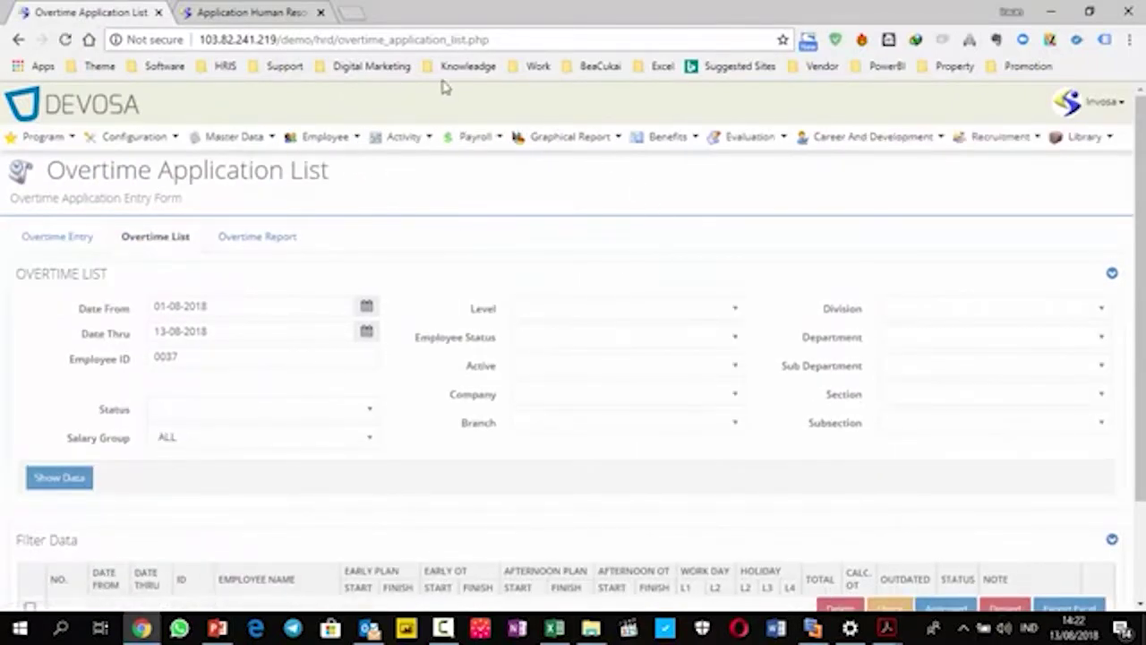
pyautogui.click(424, 139)
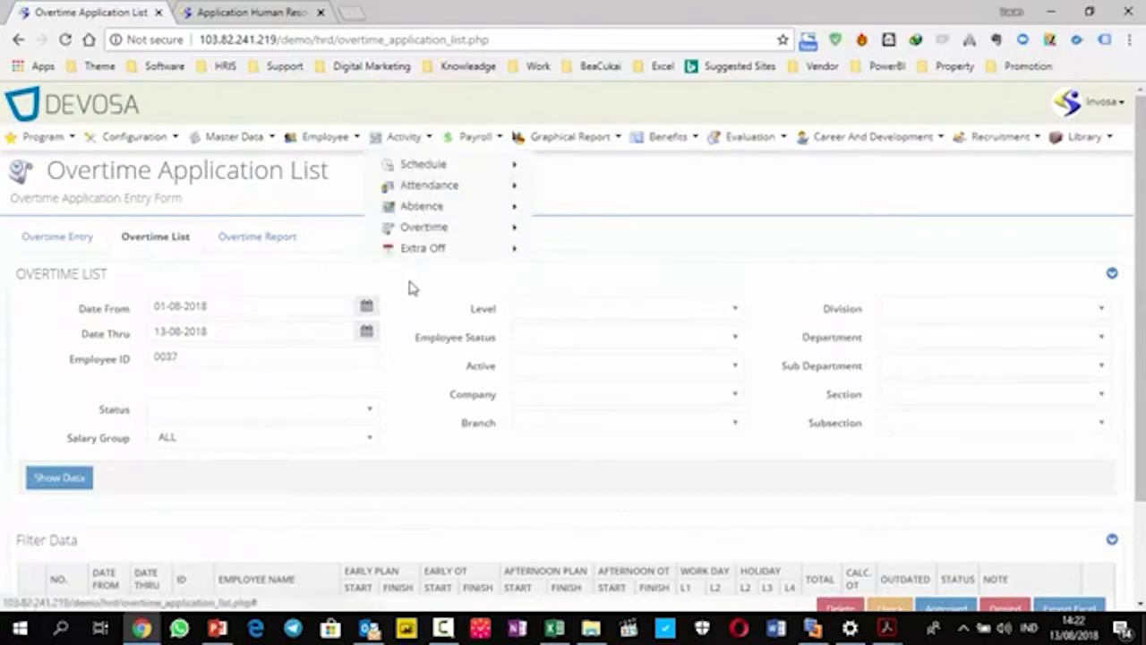
pyautogui.moveTo(447, 257)
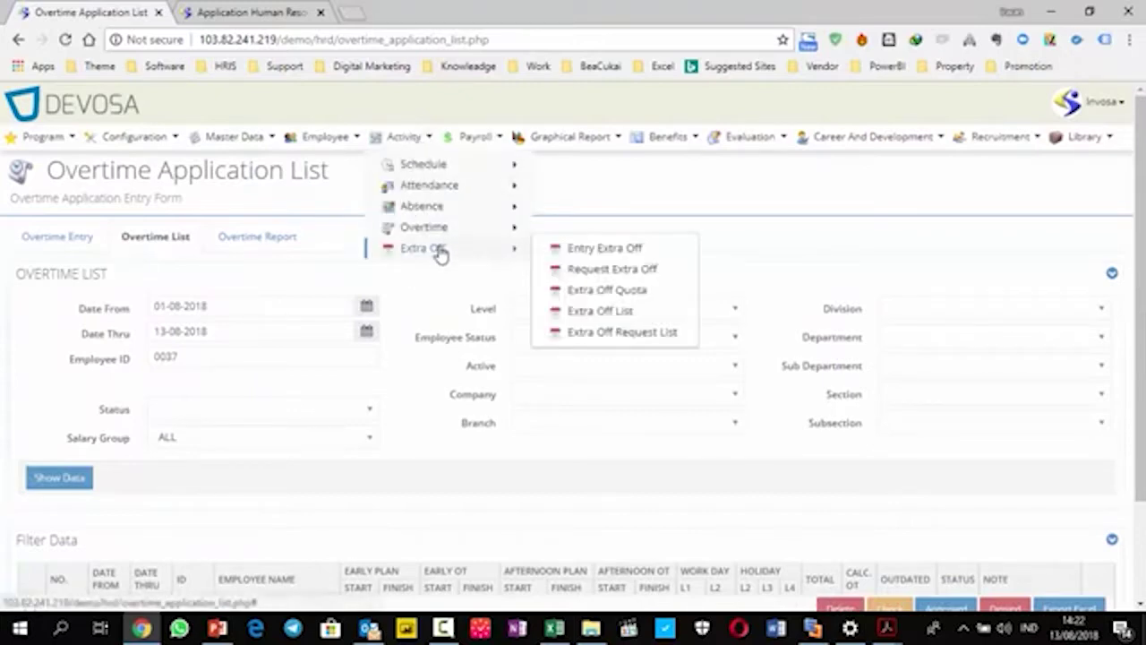
pyautogui.click(606, 249)
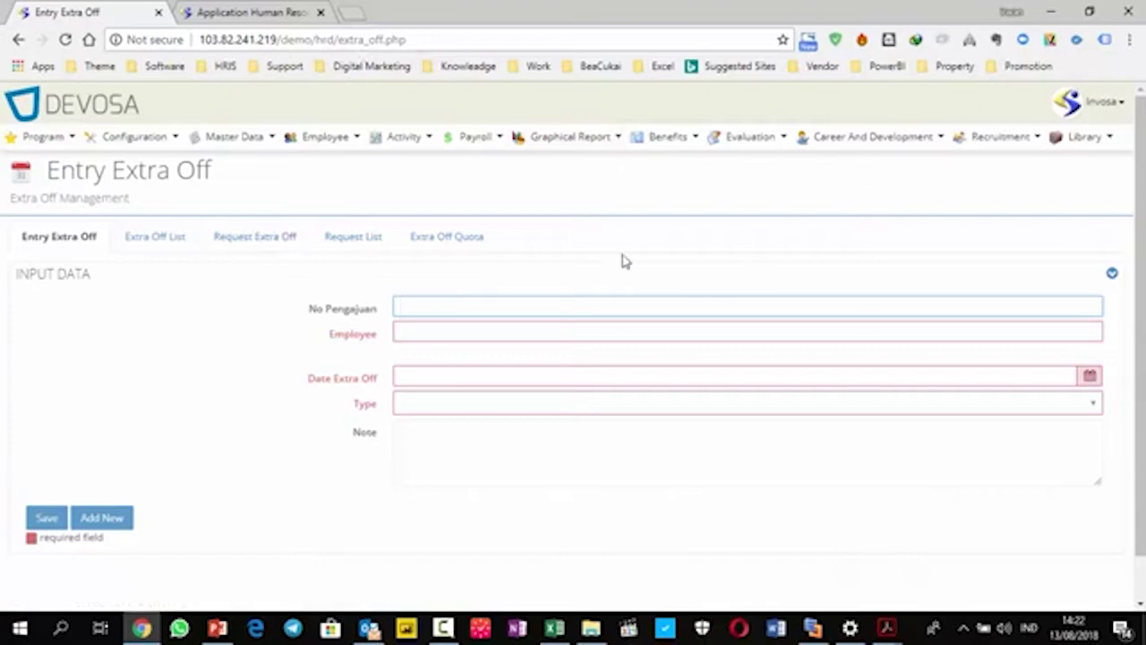
# Step: Look over the Employee, Date Extra Off and Type fields of the extra off entry form without filling them in
pyautogui.click(415, 332)
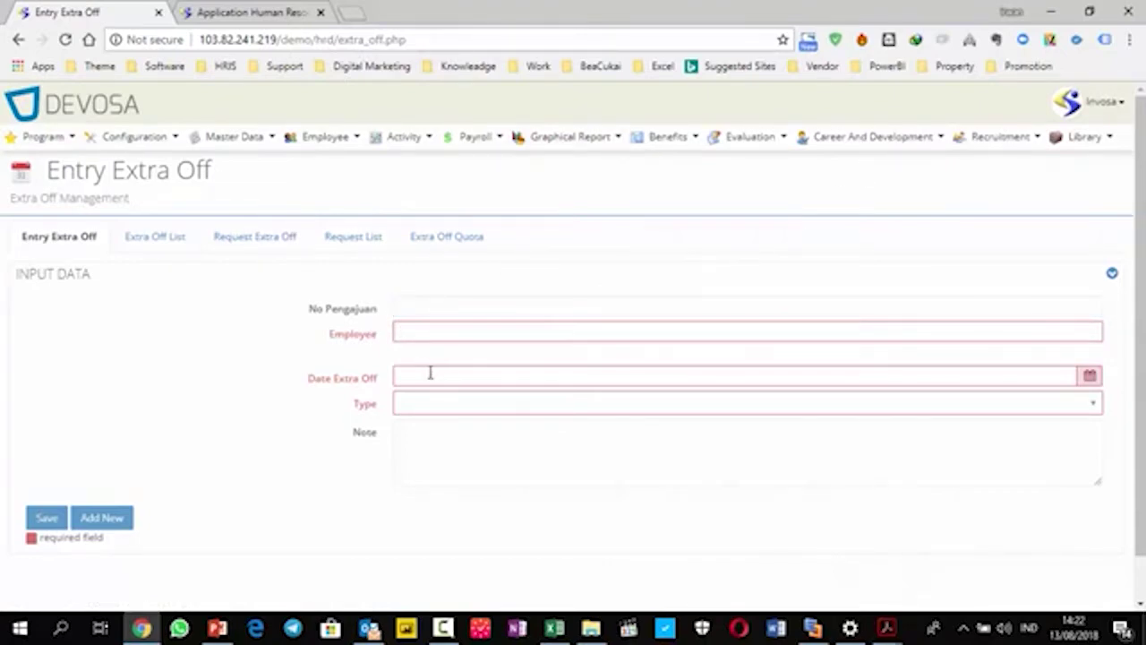
pyautogui.click(429, 374)
pyautogui.click(425, 404)
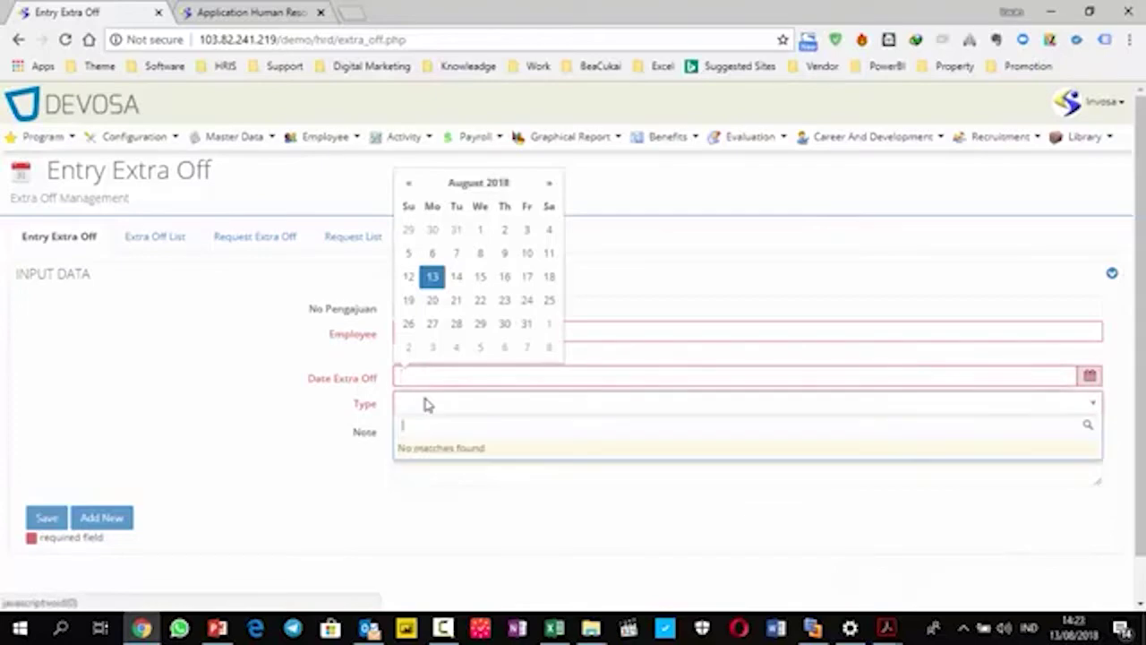
pyautogui.click(353, 440)
pyautogui.click(349, 313)
pyautogui.click(405, 339)
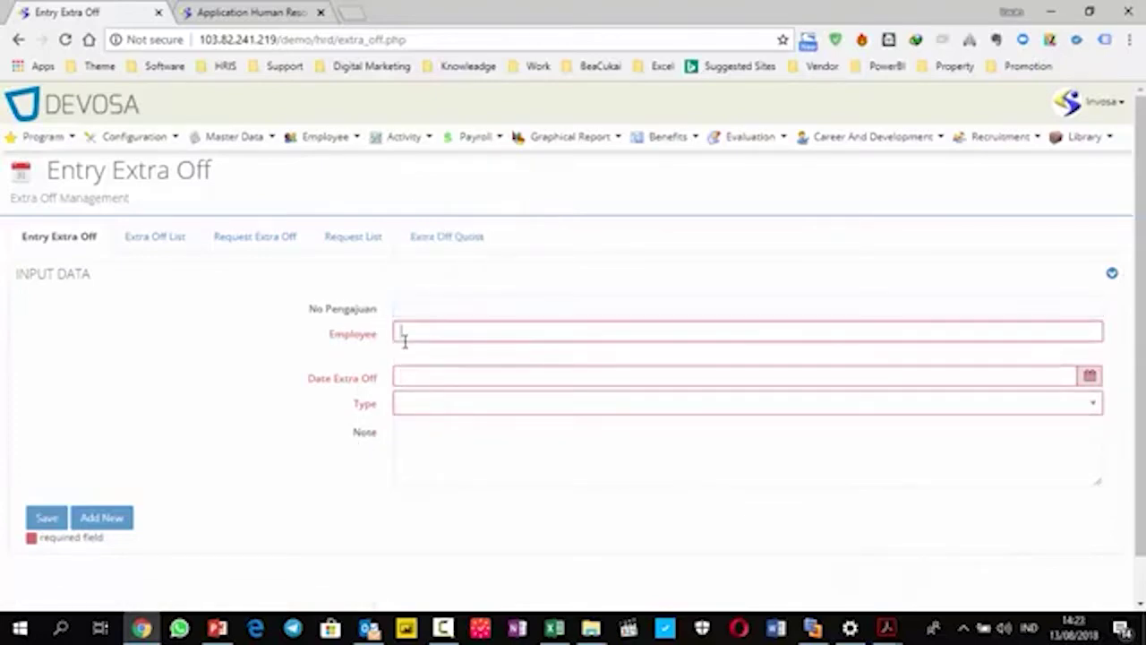
# Step: Set the extra off date to 12-08-2018 and look over the Type and Note fields
pyautogui.click(453, 378)
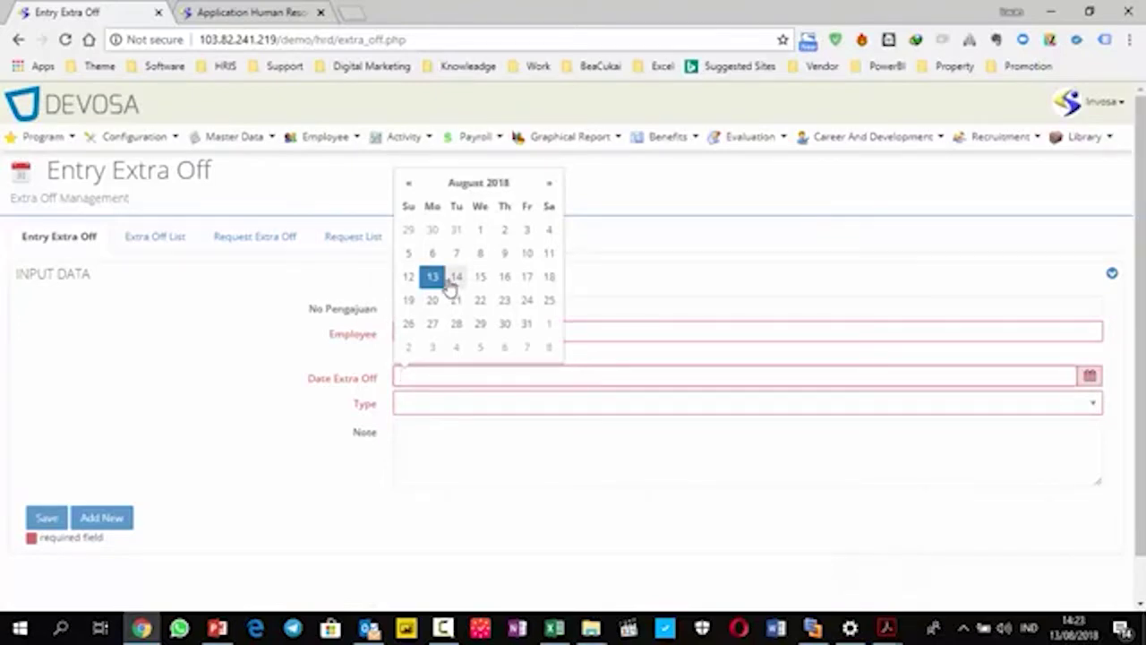
pyautogui.click(409, 277)
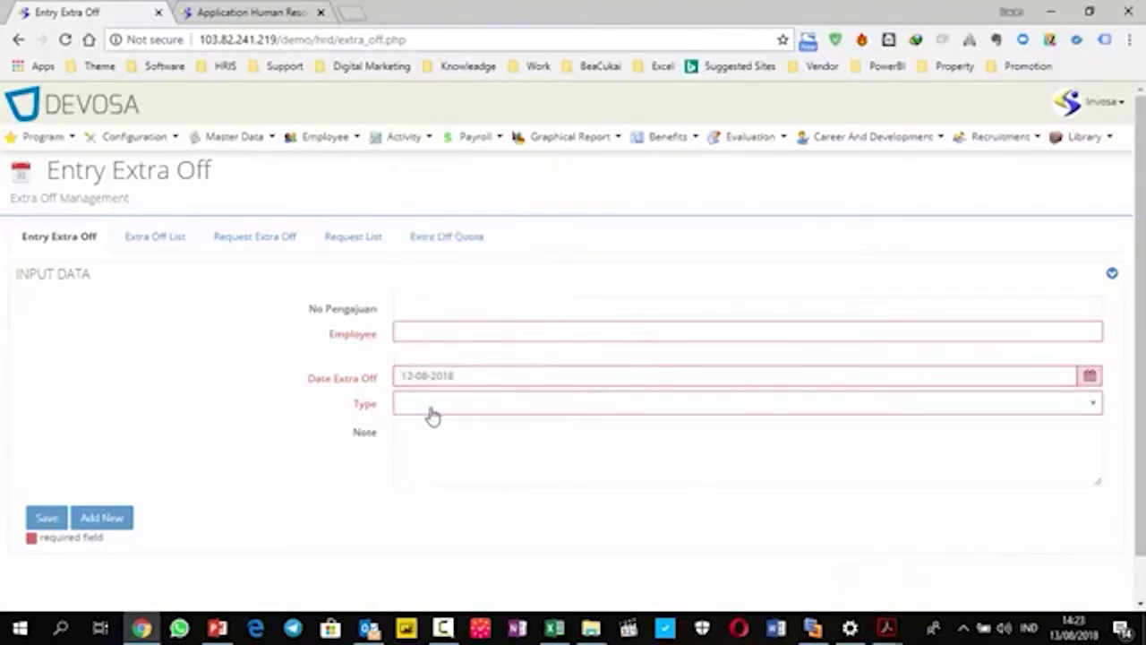
pyautogui.click(434, 412)
pyautogui.click(438, 496)
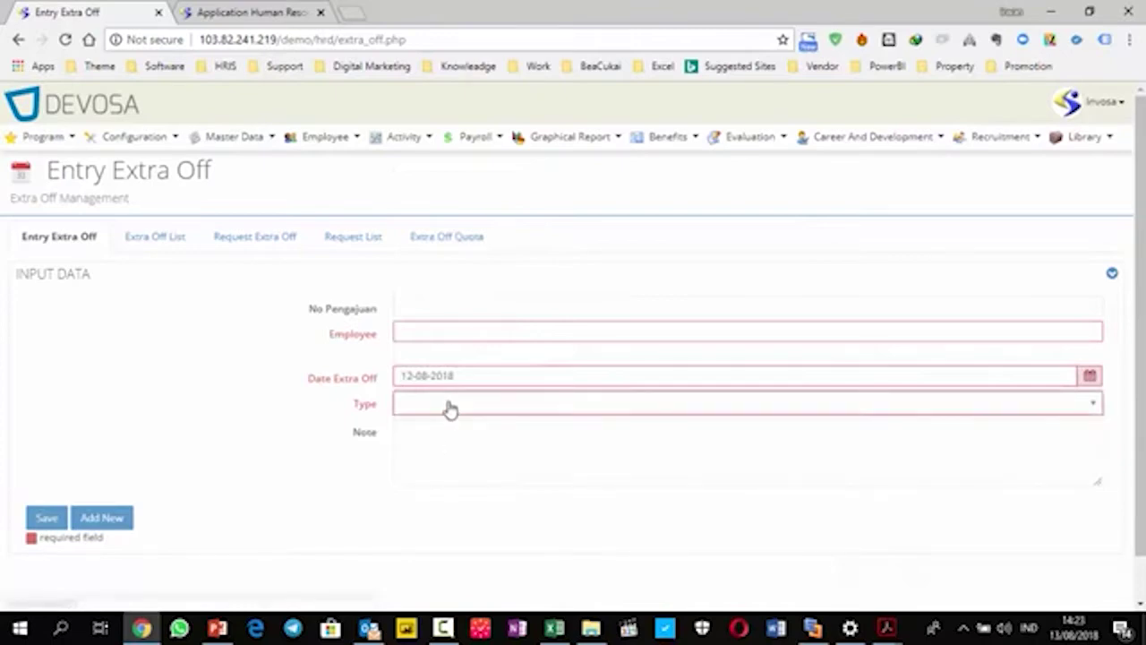
pyautogui.click(1101, 409)
pyautogui.click(1101, 405)
pyautogui.click(526, 432)
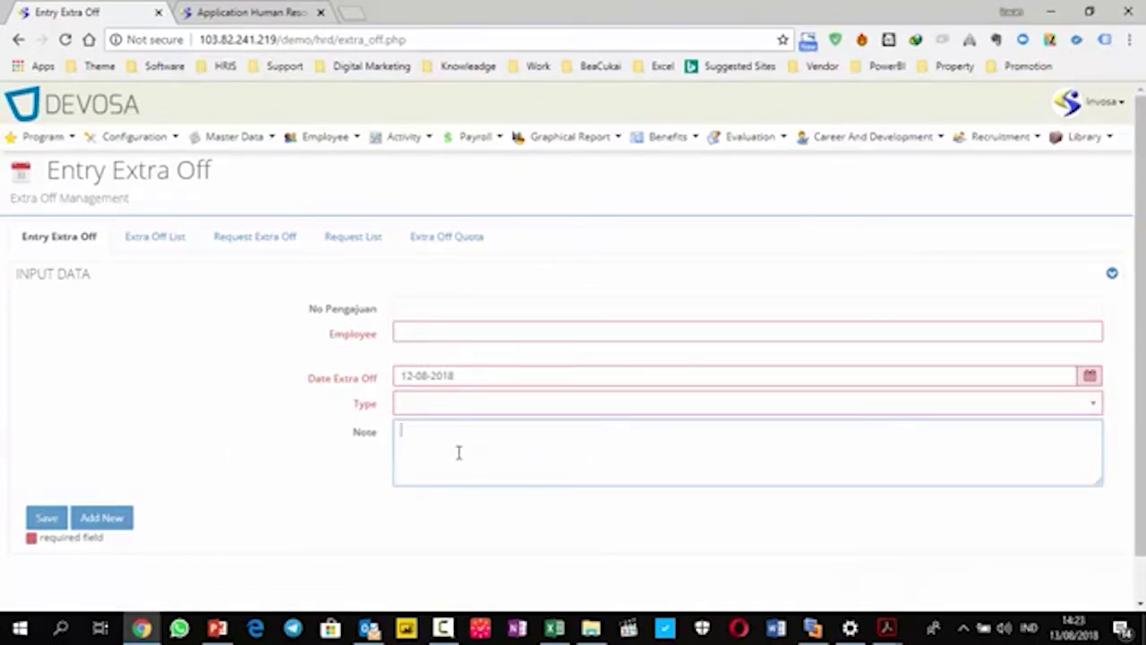
# Step: View the Extra Off List and look over the date and extra off fields of the Request Extra Off form
pyautogui.click(152, 240)
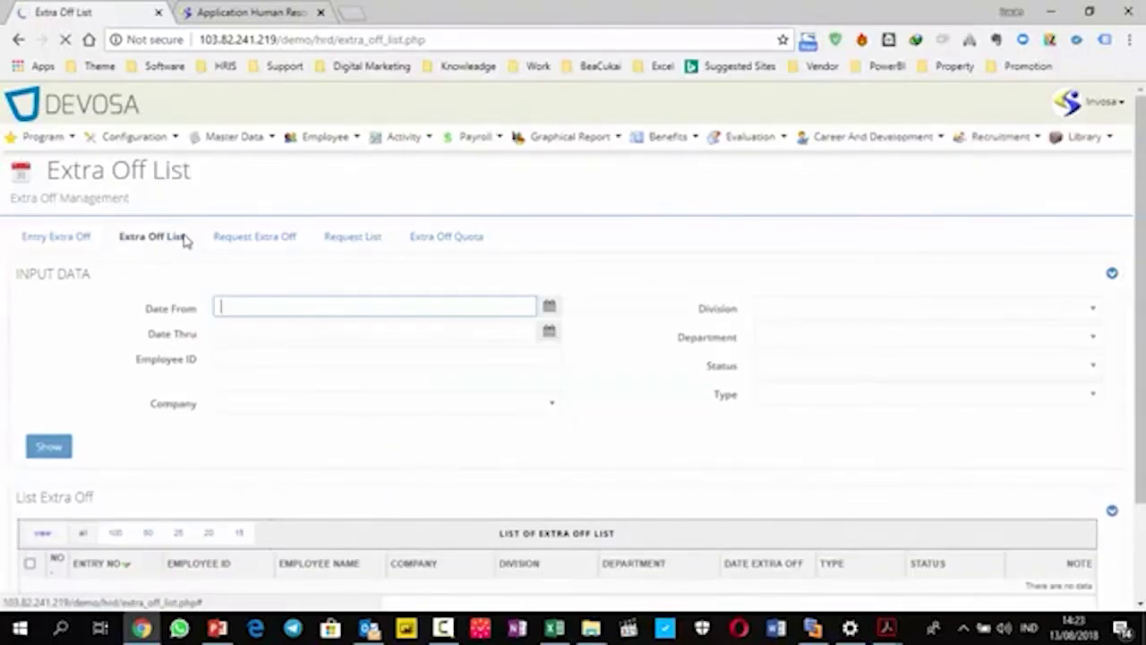
pyautogui.click(268, 250)
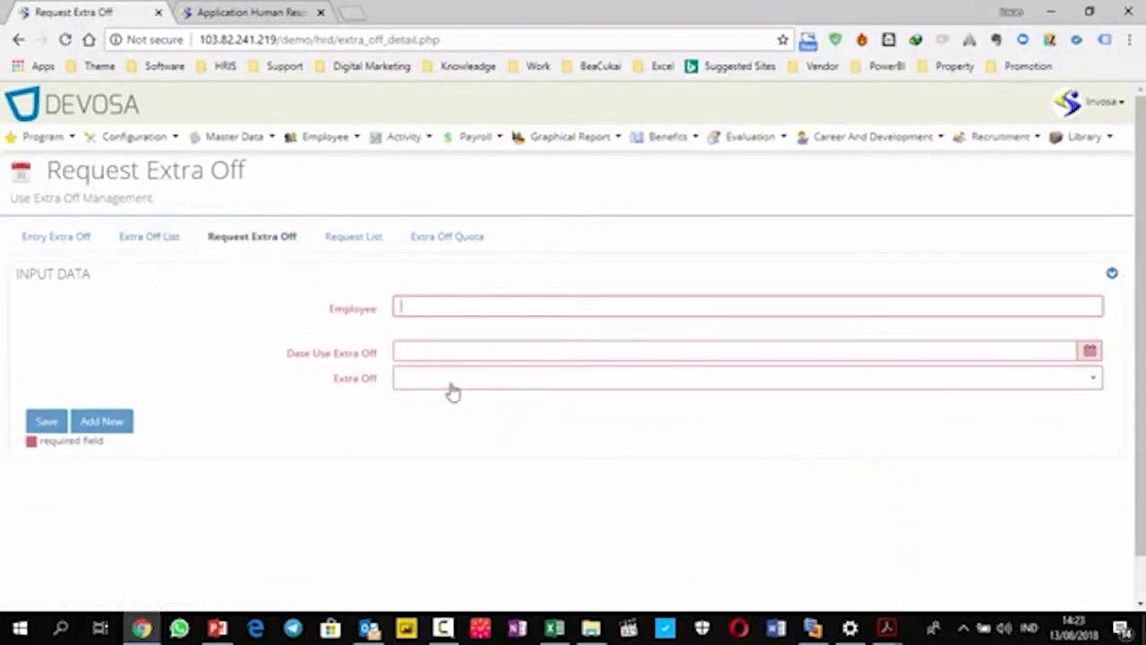
pyautogui.click(451, 347)
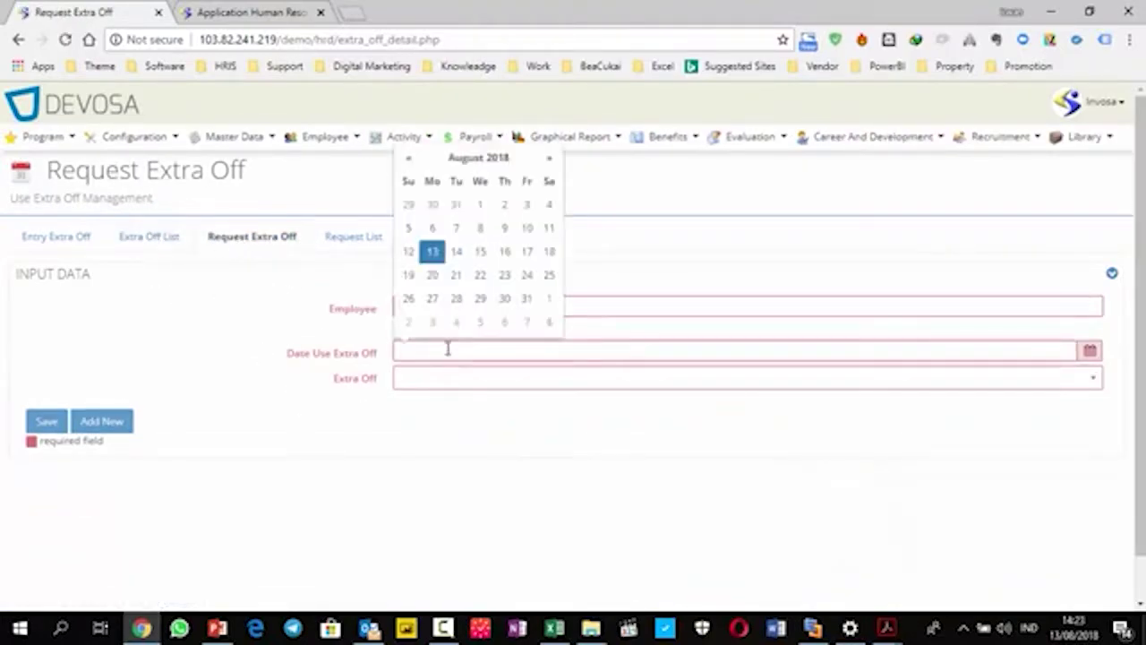
pyautogui.click(423, 380)
pyautogui.click(277, 387)
pyautogui.click(292, 247)
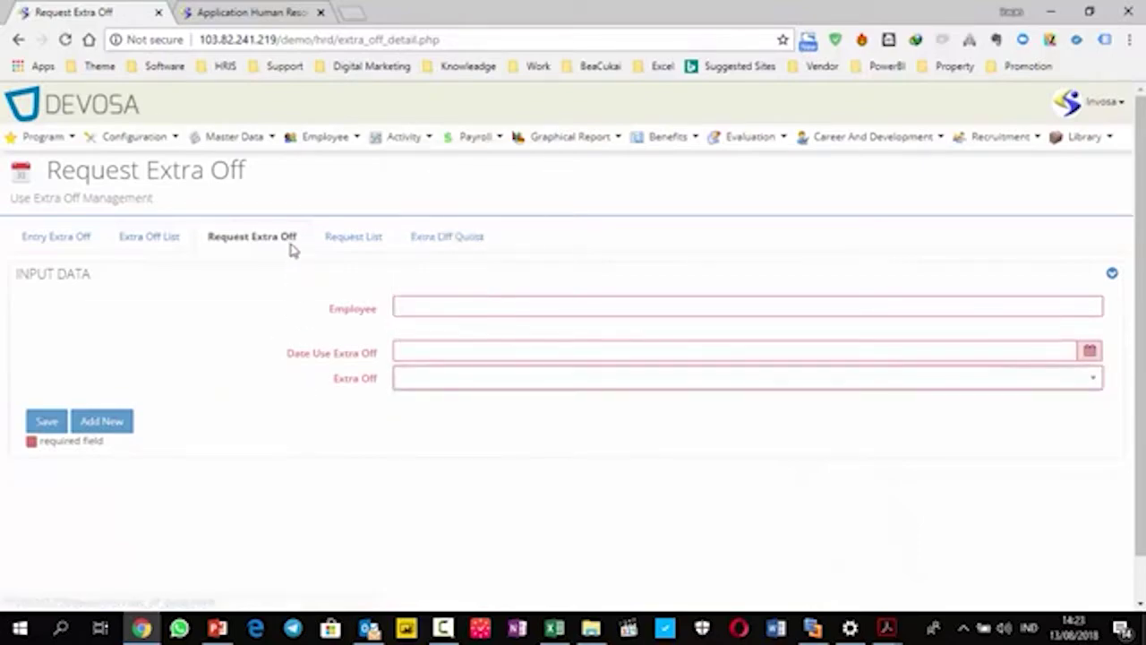
# Step: View the Extra Off Request List with its filters and result table
pyautogui.click(355, 238)
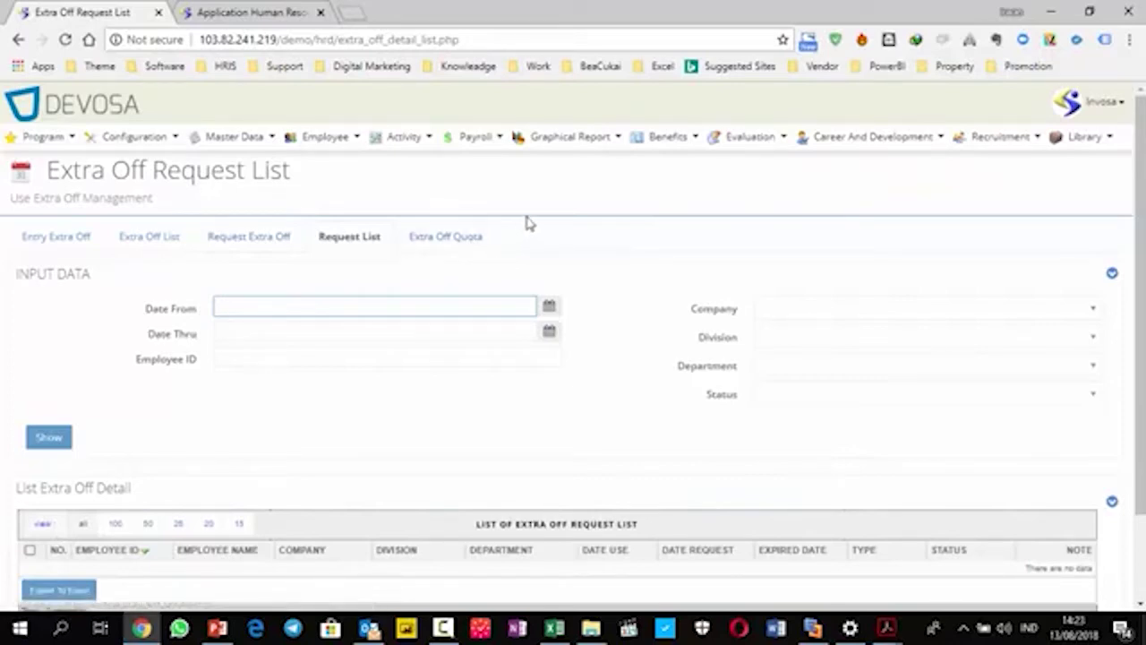
pyautogui.scroll(-1, 527, 219)
pyautogui.scroll(1, 526, 219)
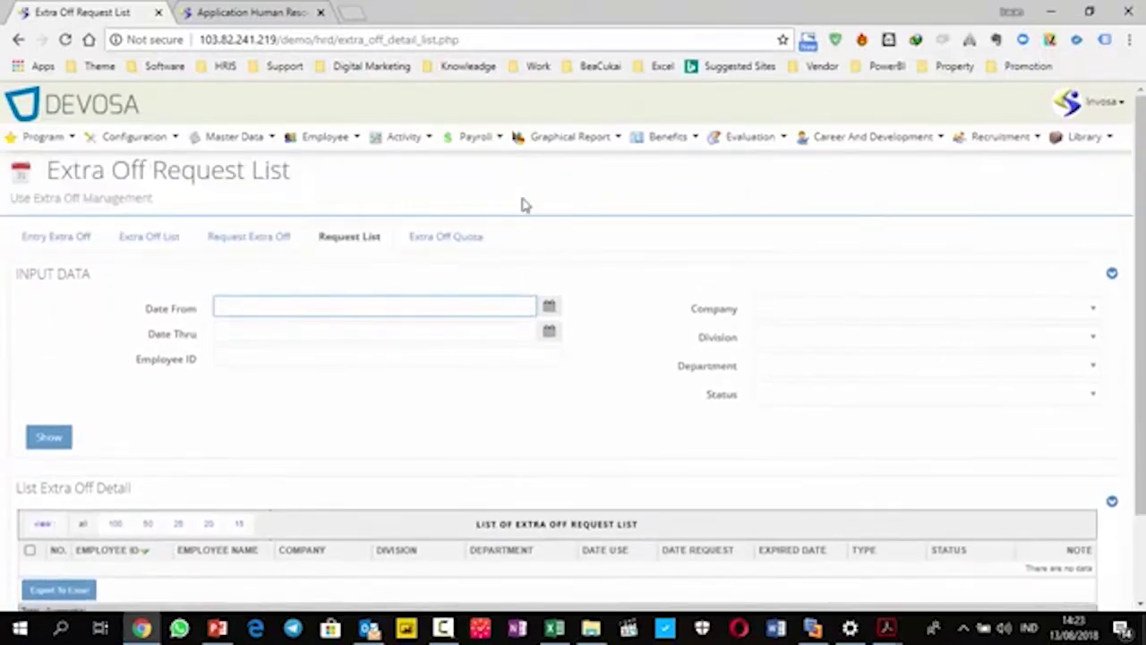
pyautogui.click(403, 137)
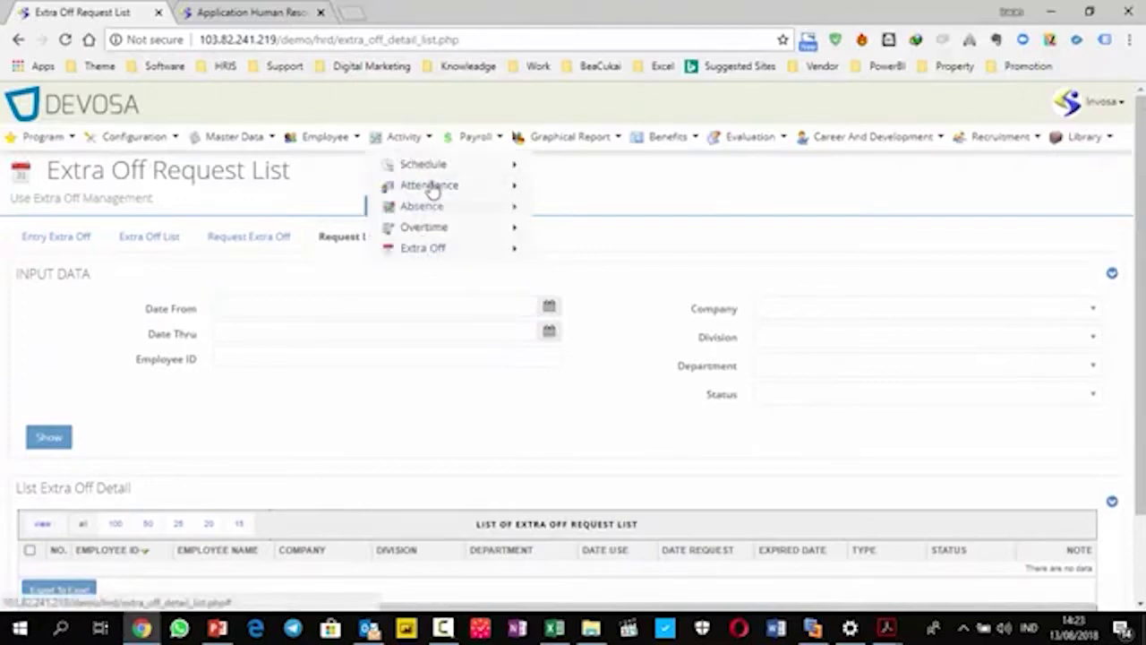
pyautogui.moveTo(442, 194)
pyautogui.click(400, 137)
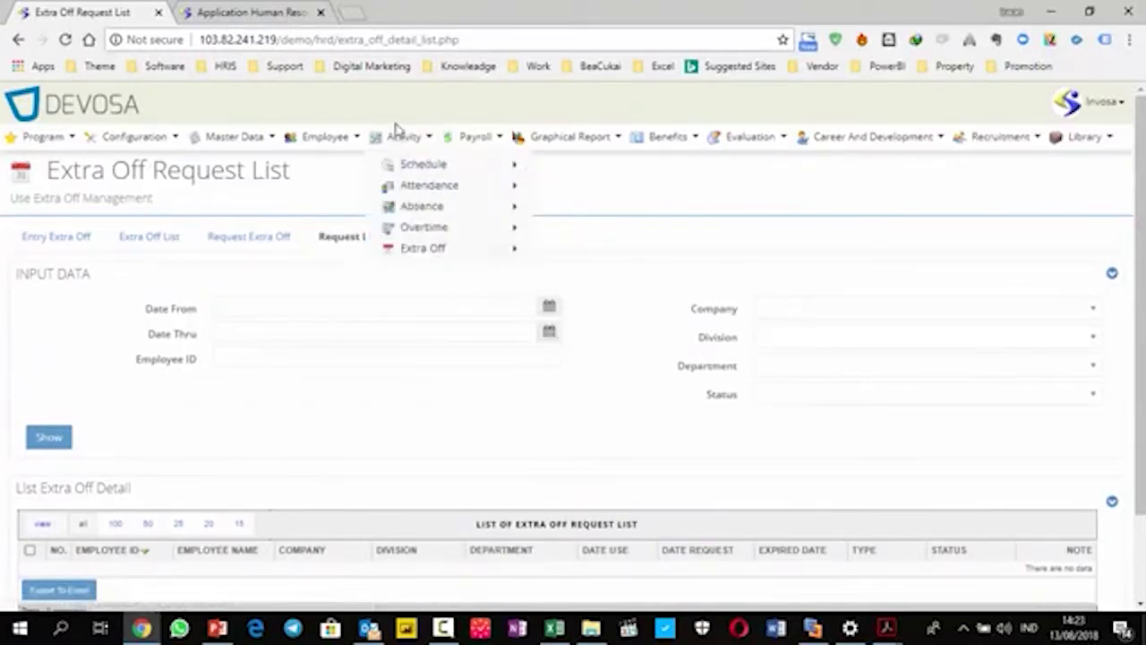
pyautogui.tripleClick(594, 190)
# Step: Open the Employee Salary Setting page and review its filters and the employee salary allowance table
pyautogui.click(499, 139)
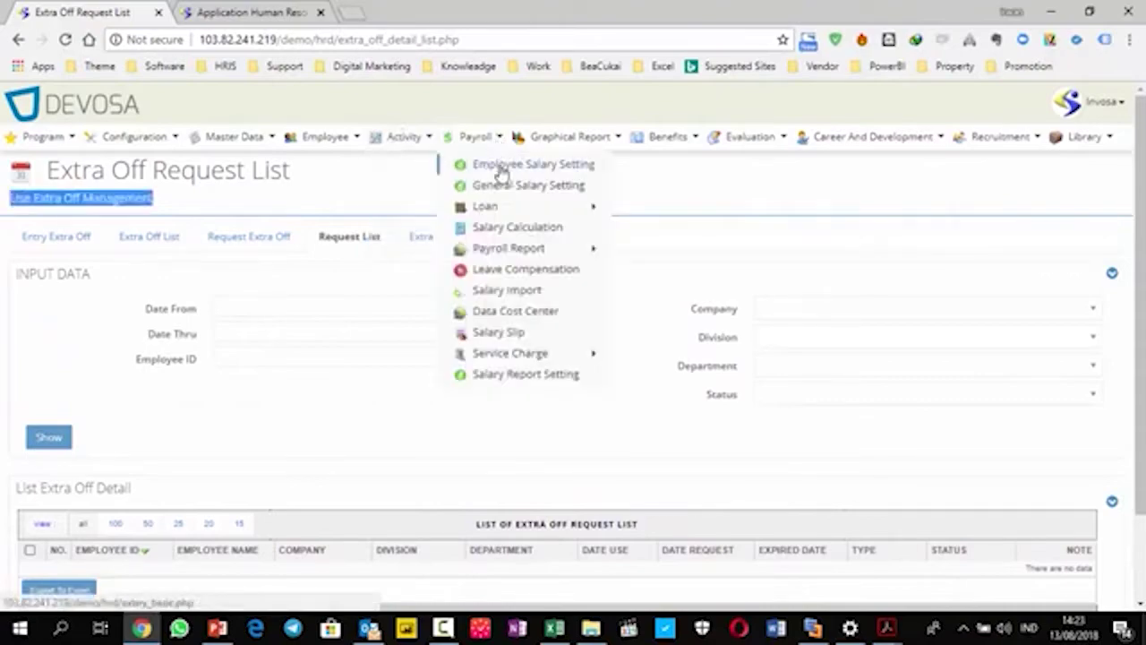
pyautogui.click(497, 164)
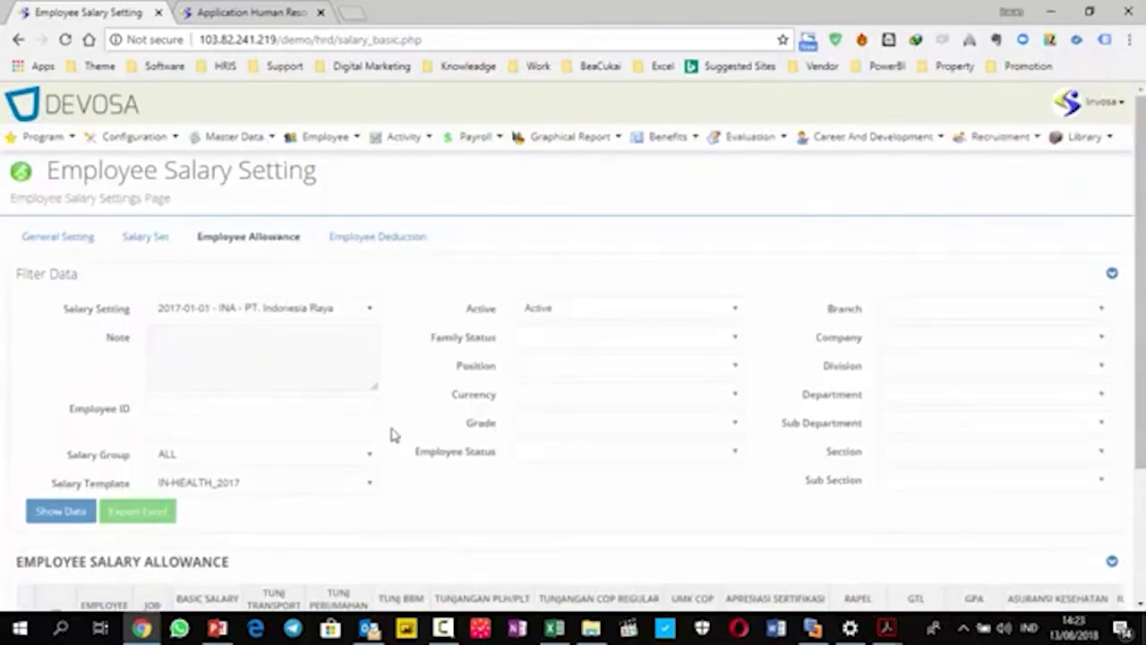
pyautogui.scroll(-2, 103, 346)
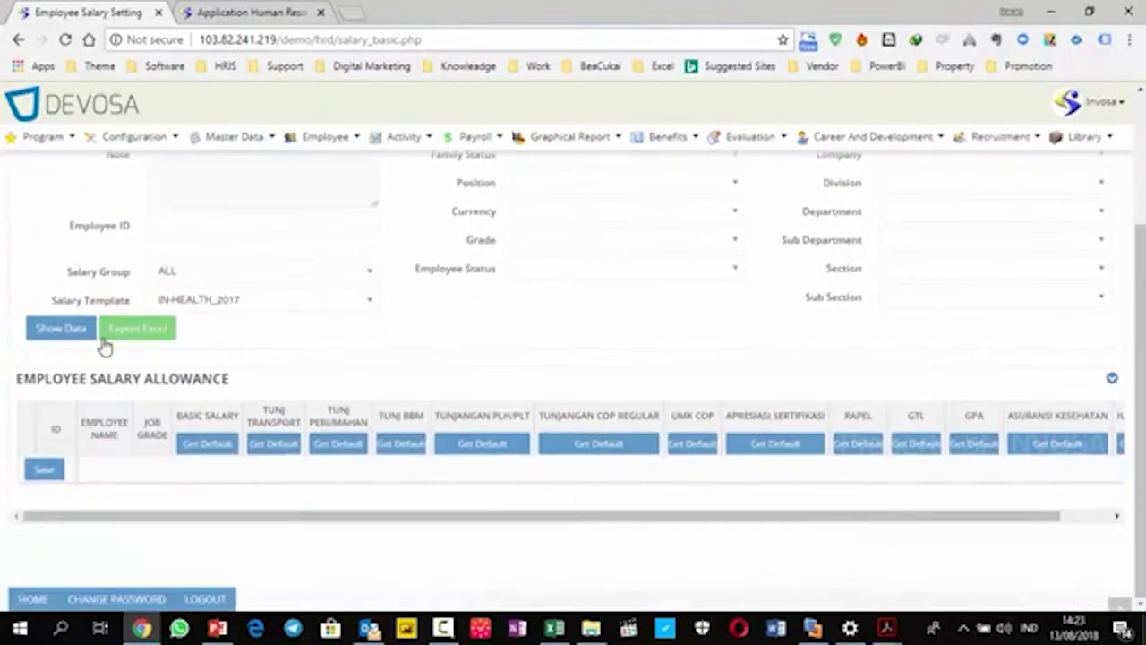
pyautogui.scroll(2, 105, 344)
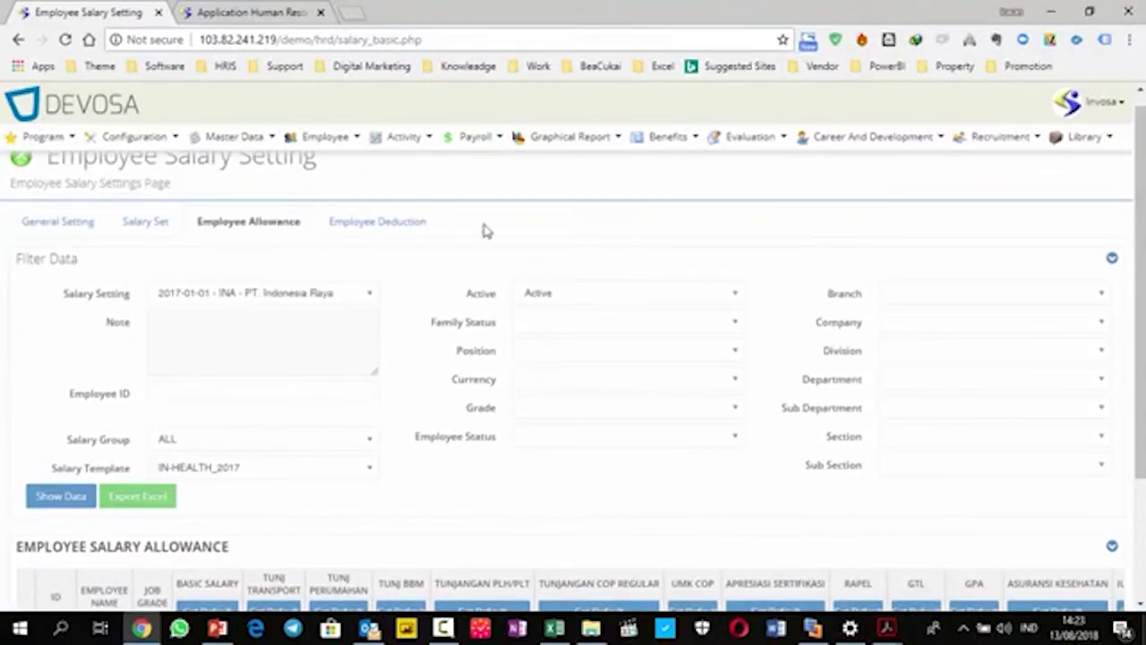
# Step: In the Common Setting section of General Salary Setting, set Round Salary To (rp) to 100
pyautogui.click(475, 137)
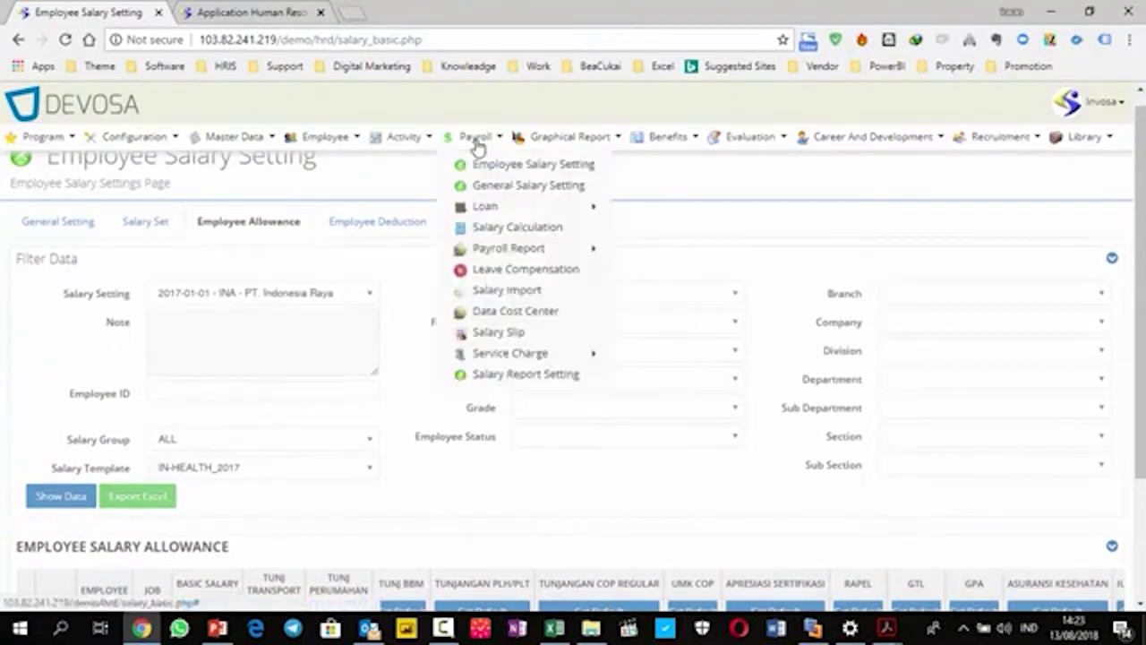
pyautogui.click(483, 189)
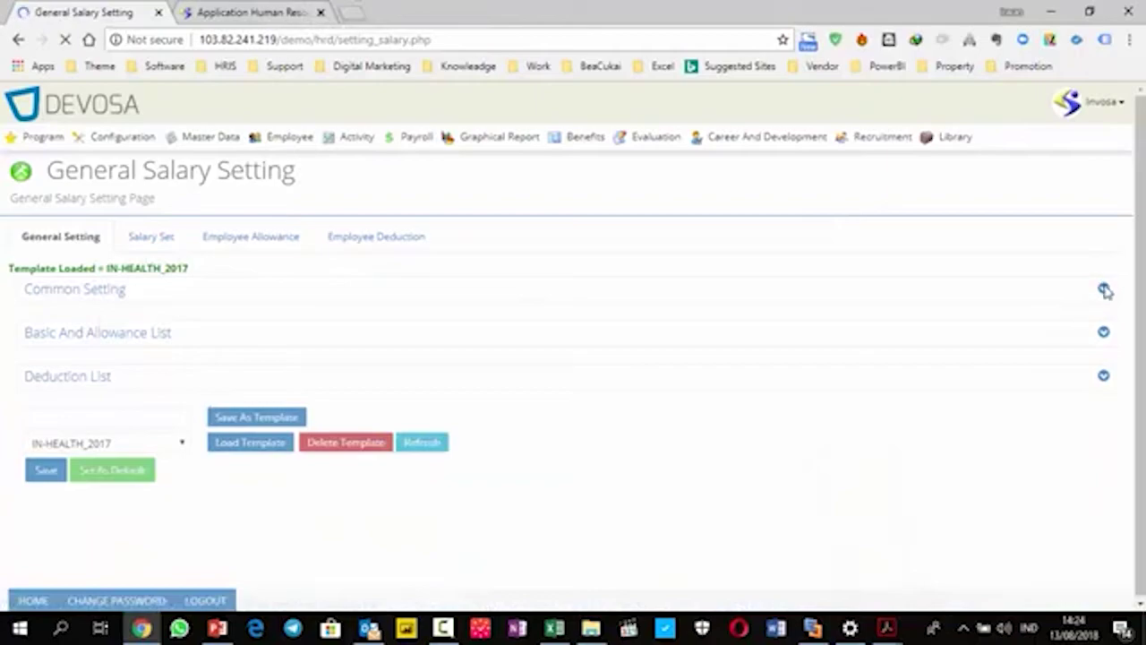
pyautogui.click(113, 295)
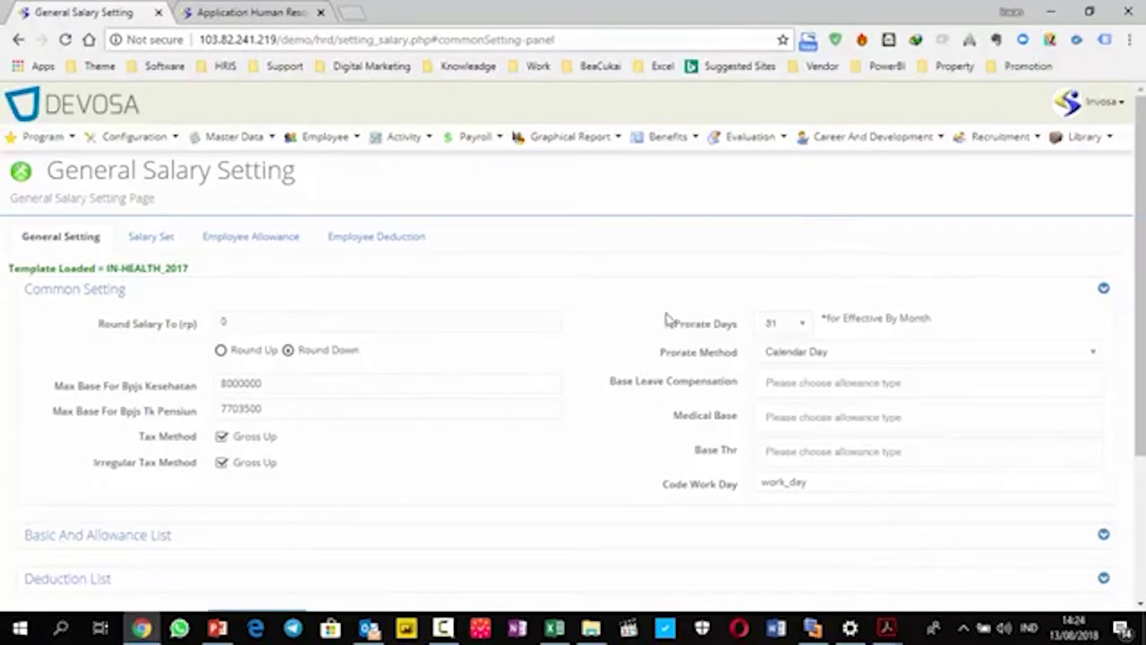
pyautogui.moveTo(271, 328); pyautogui.dragTo(183, 329)
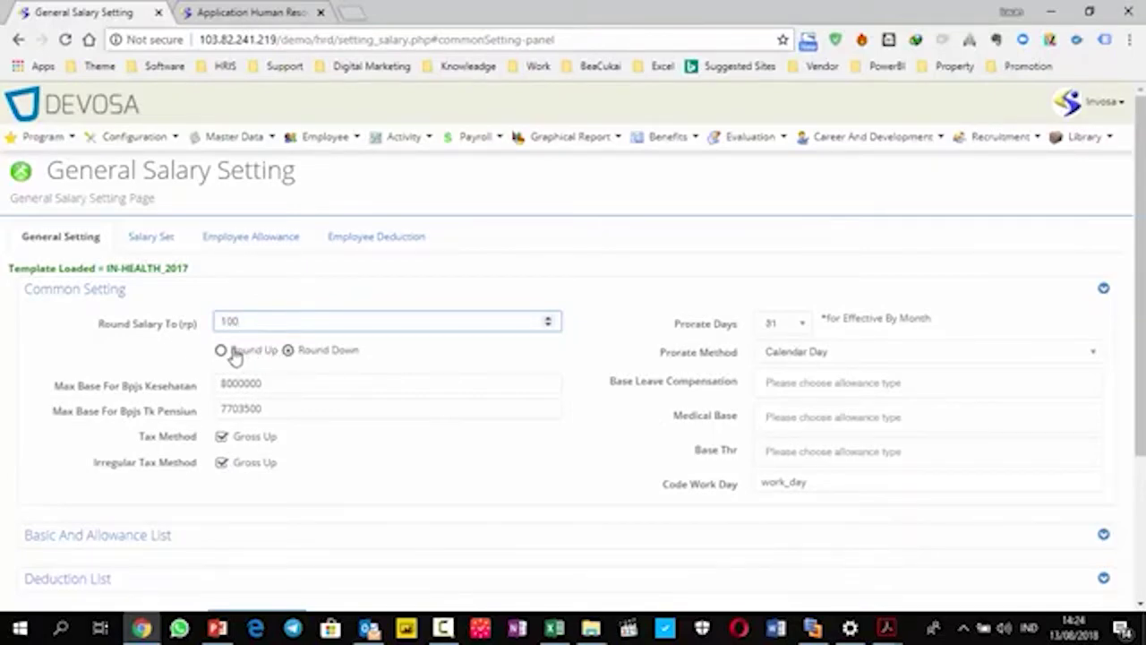
# Step: Review the Max Base For Bpjs Kesehatan, Max Base For Bpjs Tk Pensiun and gross-up tax method settings in Common Setting
pyautogui.moveTo(90, 388); pyautogui.dragTo(191, 391)
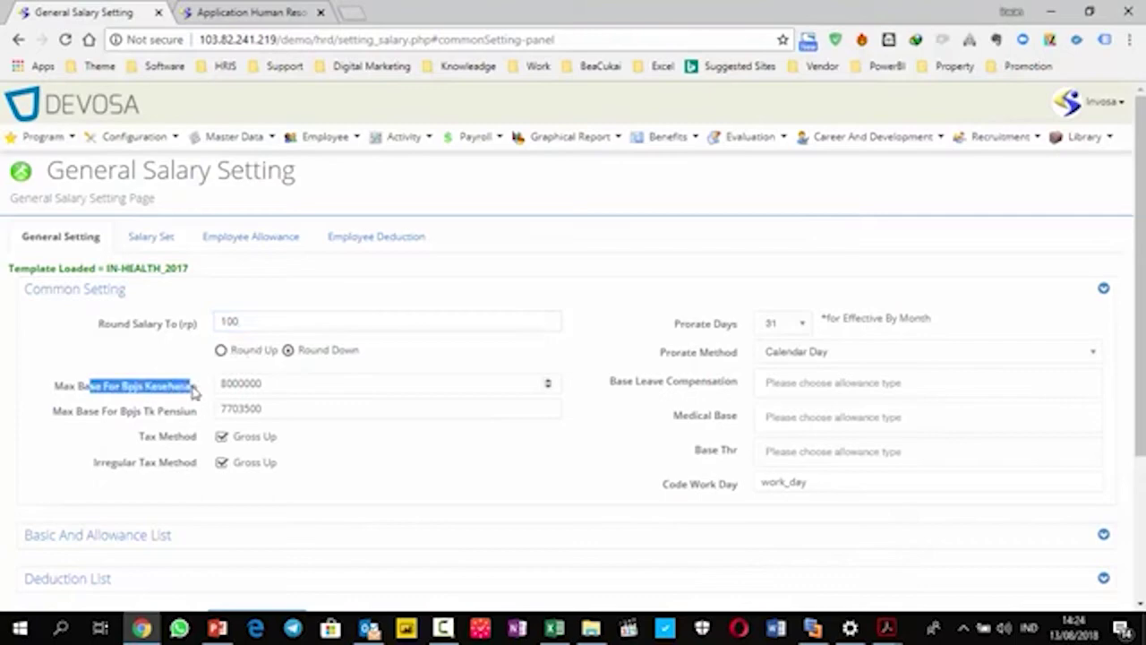
pyautogui.moveTo(273, 382); pyautogui.dragTo(135, 387)
pyautogui.click(133, 387)
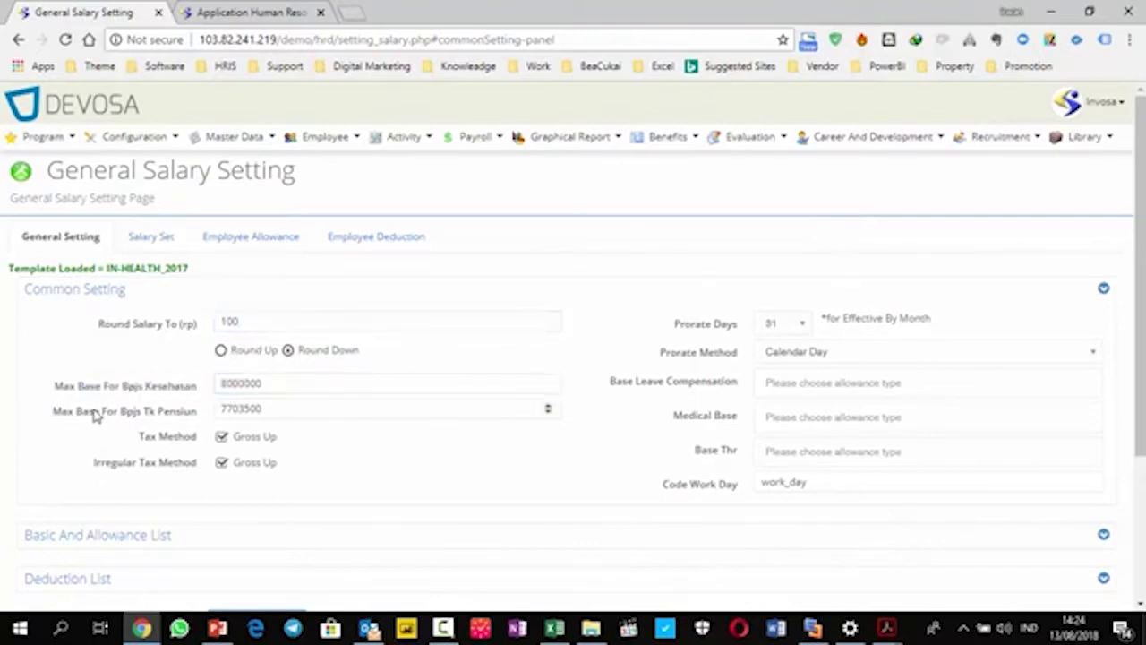
pyautogui.moveTo(56, 414); pyautogui.dragTo(199, 414)
pyautogui.doubleClick(270, 410)
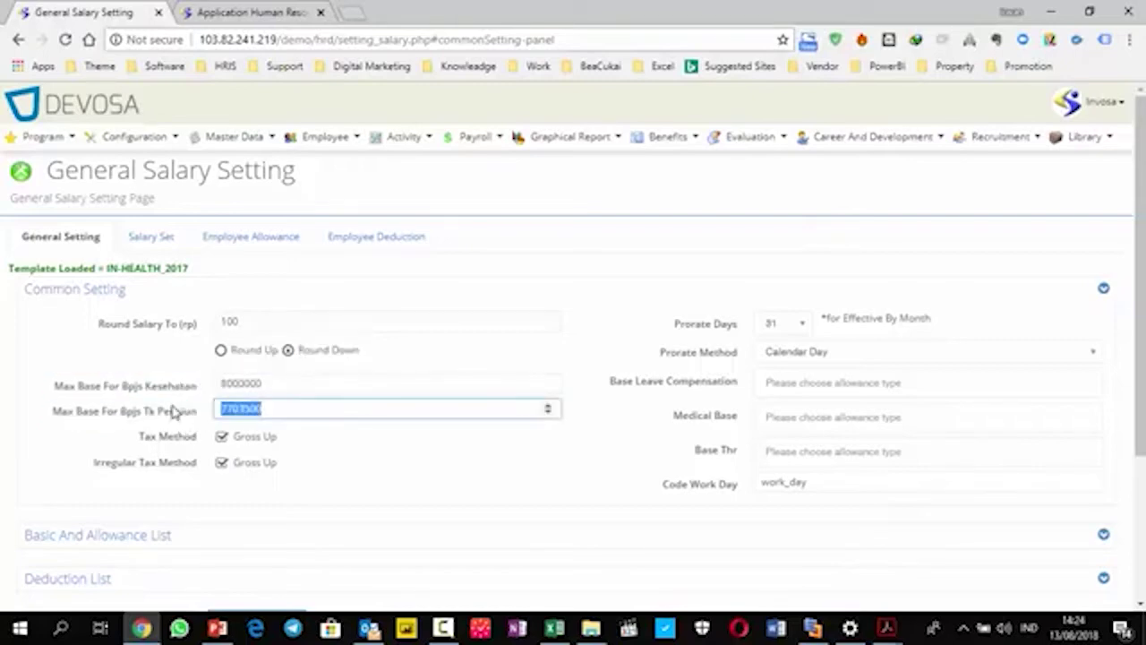
pyautogui.click(156, 441)
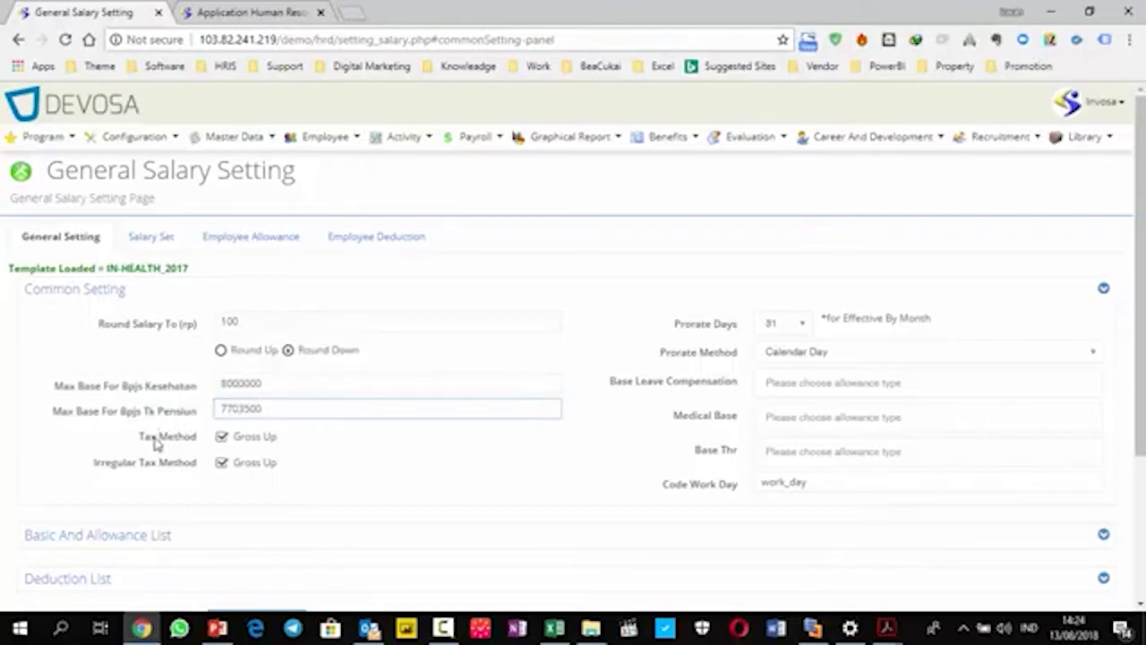
pyautogui.doubleClick(227, 437)
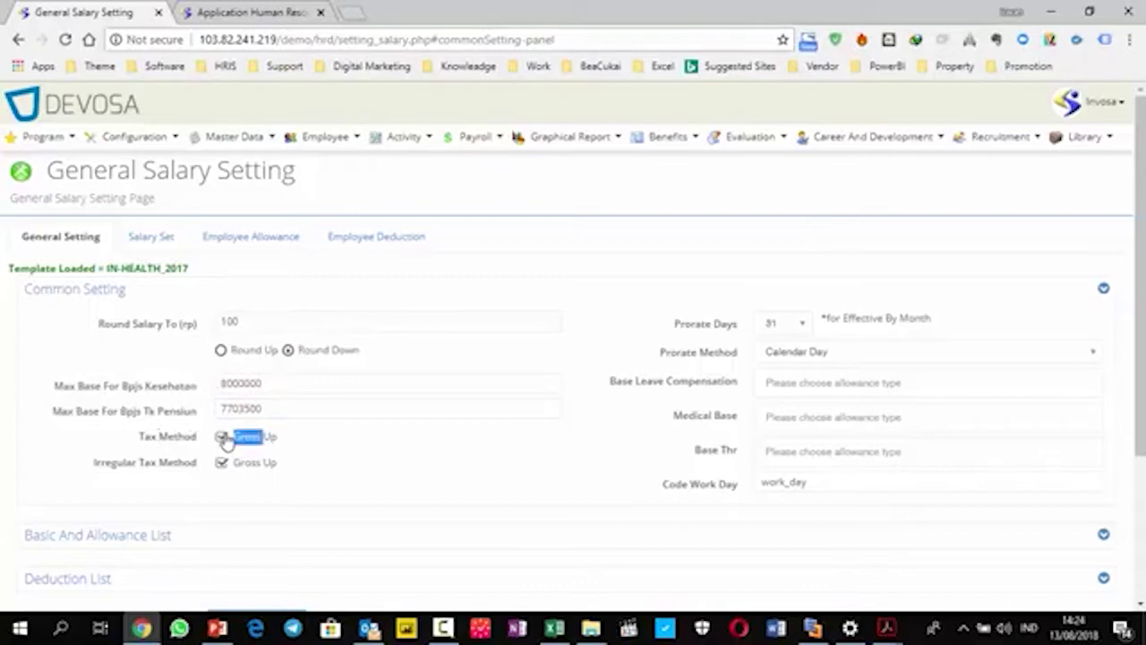
pyautogui.click(170, 477)
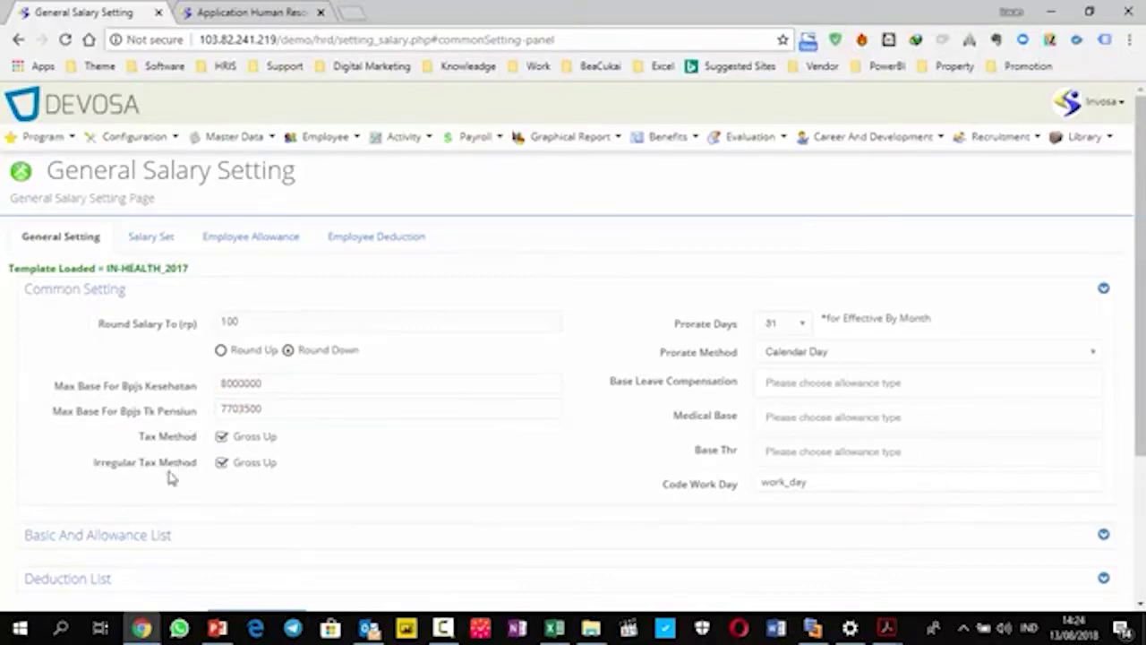
# Step: Set Prorate Days to 22 in the Common Setting section
pyautogui.click(793, 328)
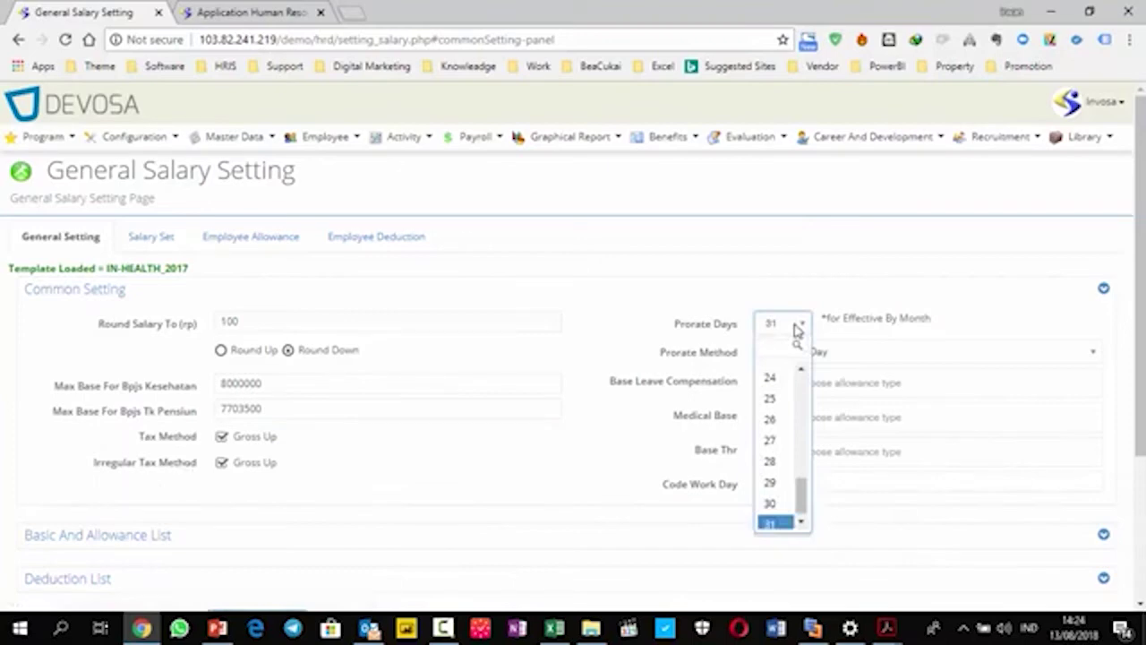
pyautogui.scroll(3, 776, 411)
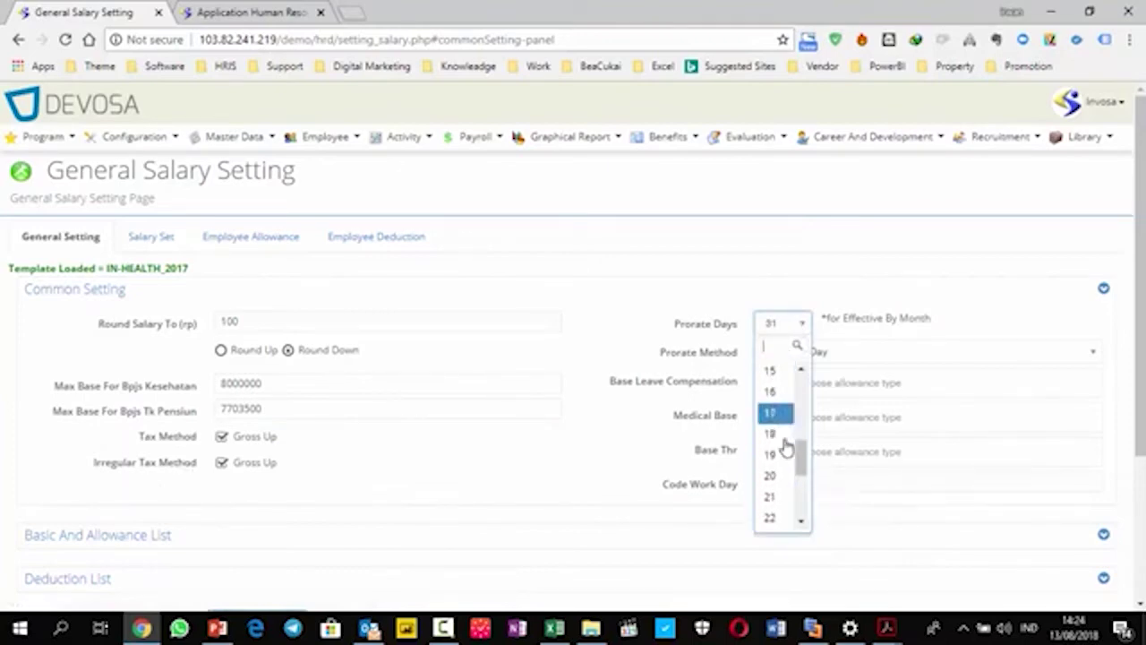
pyautogui.scroll(-3, 785, 443)
pyautogui.scroll(1, 771, 392)
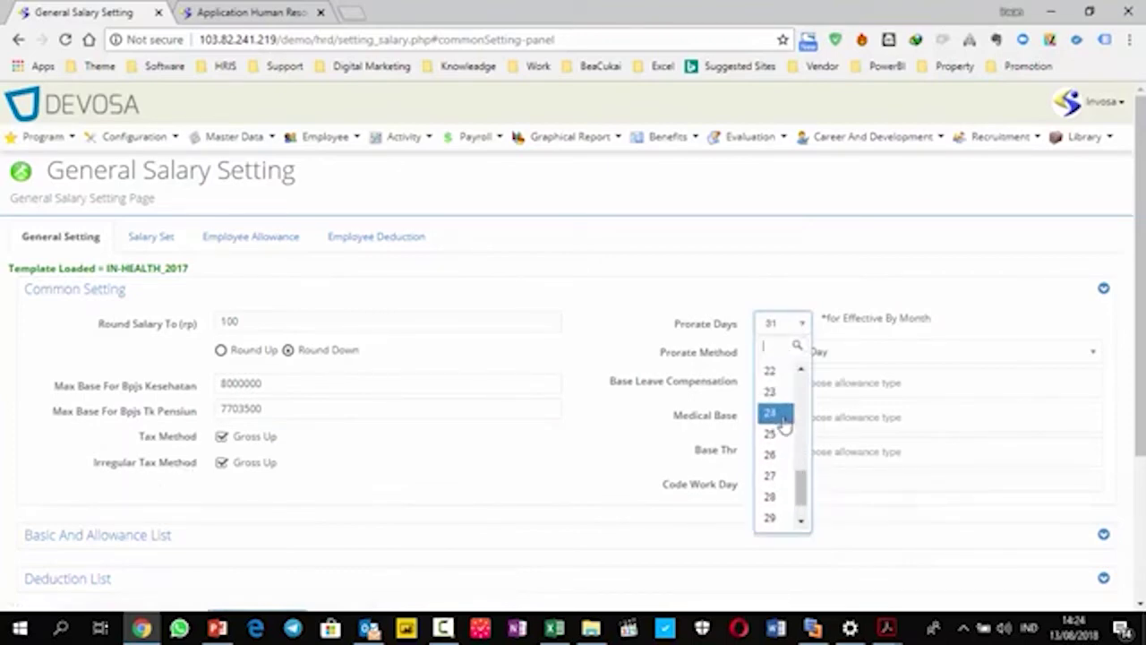
pyautogui.click(772, 374)
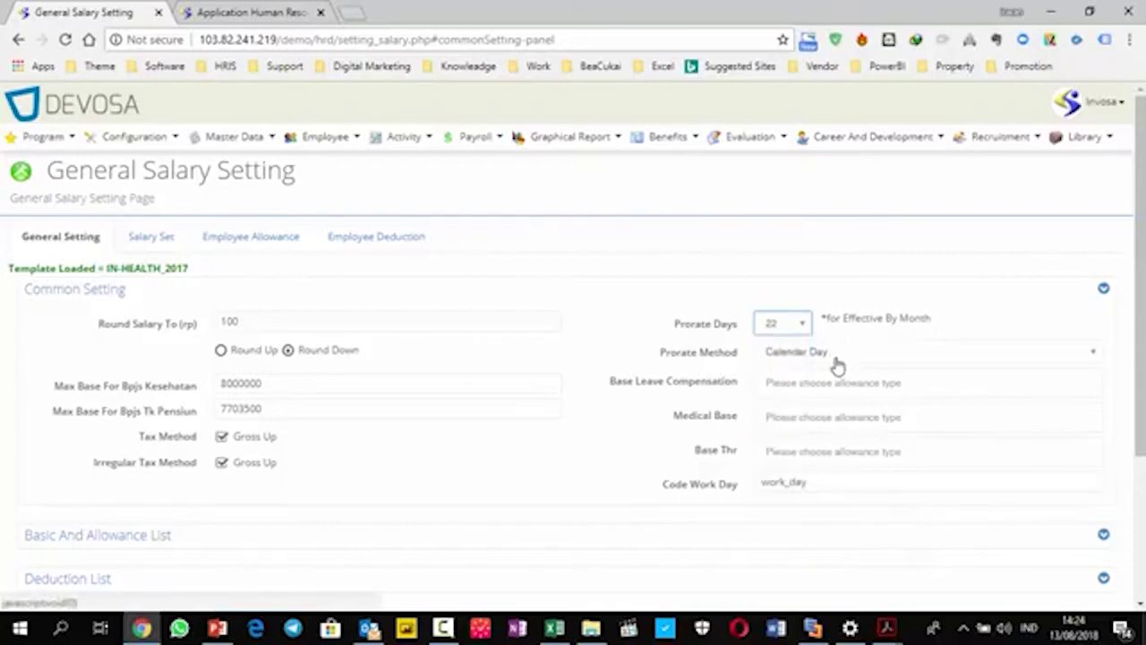
# Step: Try Working Day as the Prorate Method and switch it back to Calendar Day
pyautogui.click(838, 358)
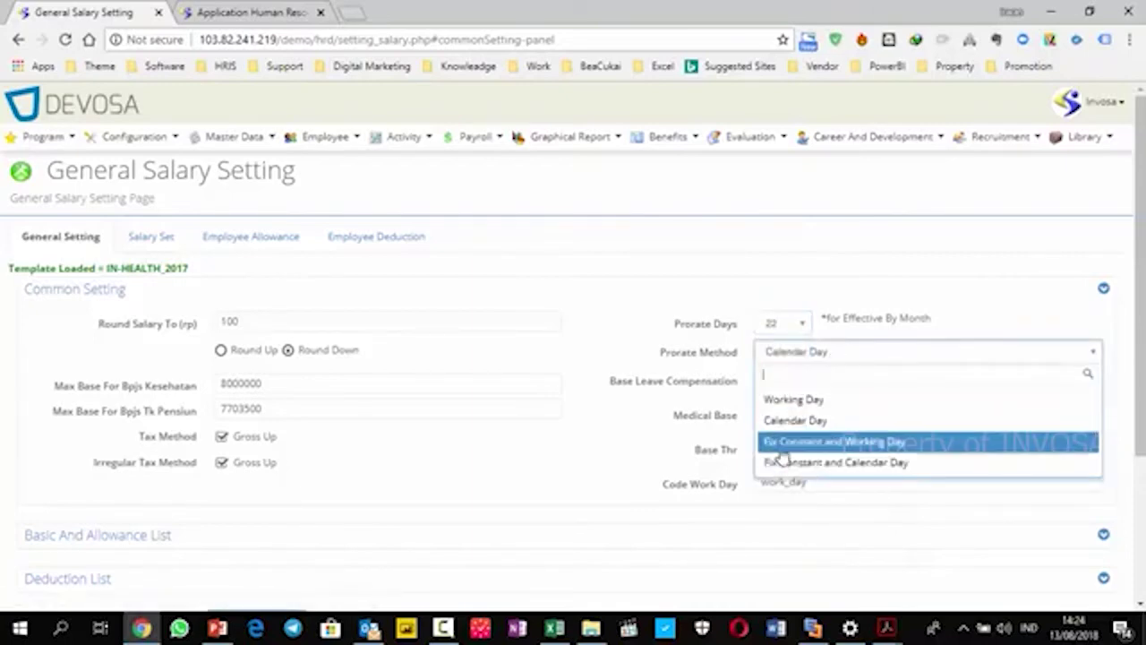
pyautogui.click(843, 402)
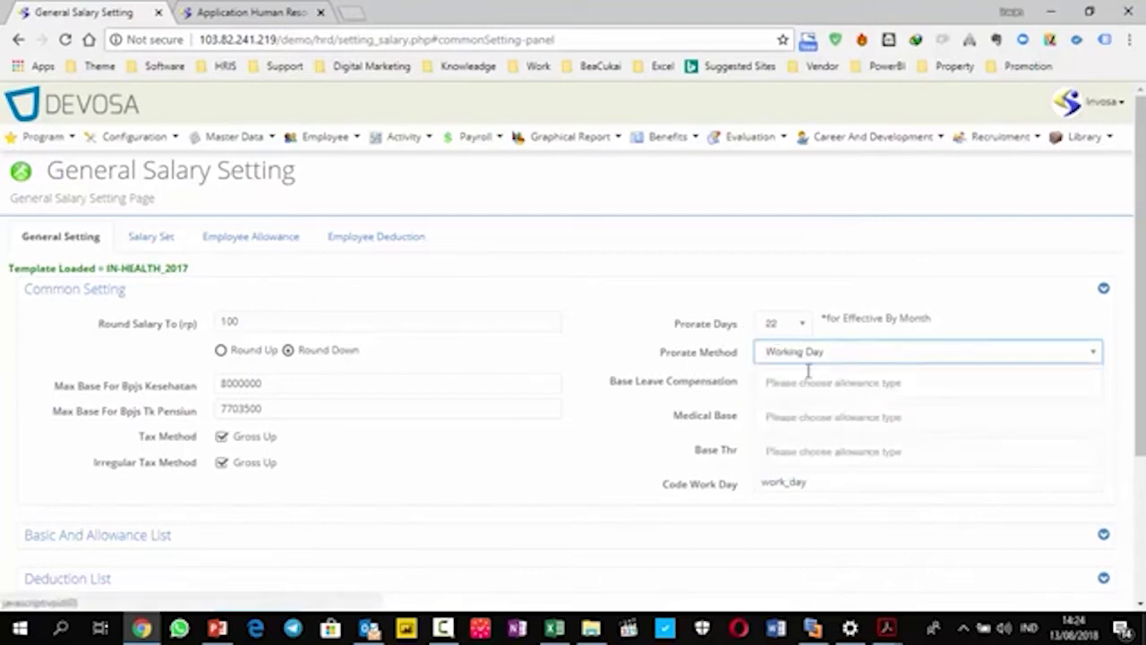
pyautogui.click(847, 356)
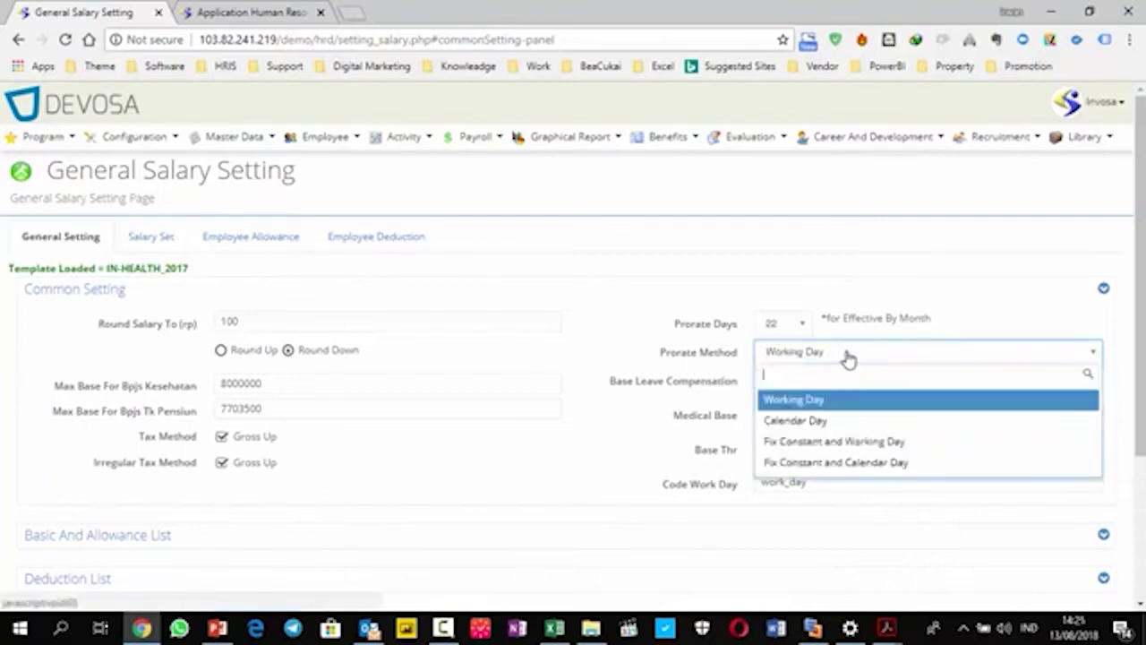
pyautogui.click(789, 424)
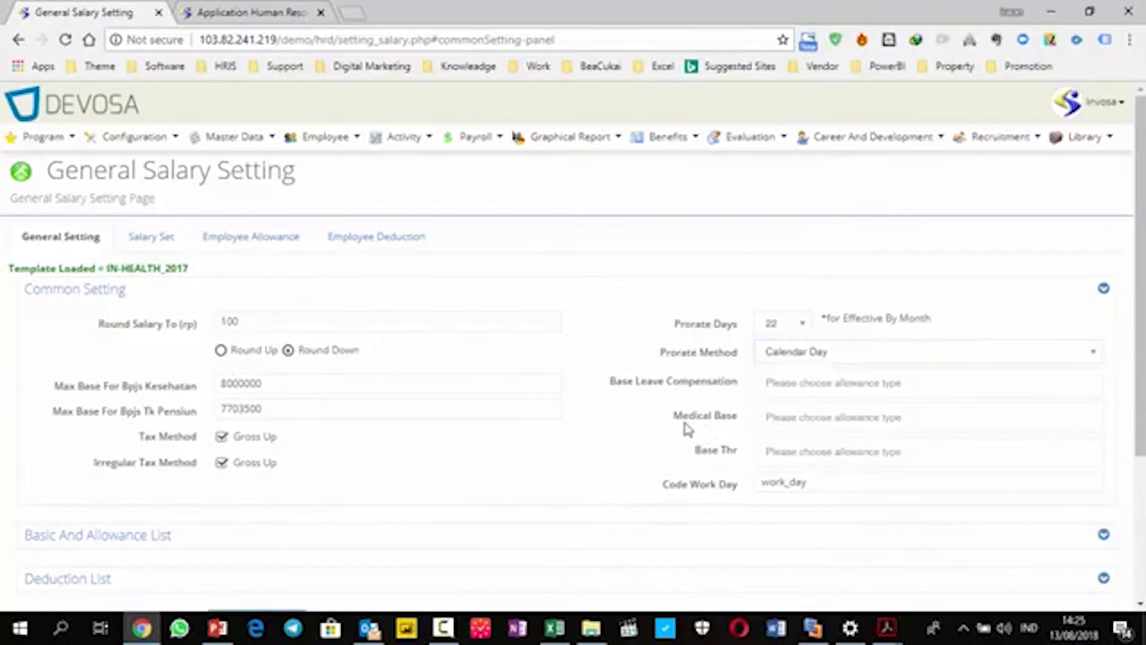
# Step: Expand the Basic And Allowance List and examine the codes of the first four salary components
pyautogui.scroll(-3, 678, 392)
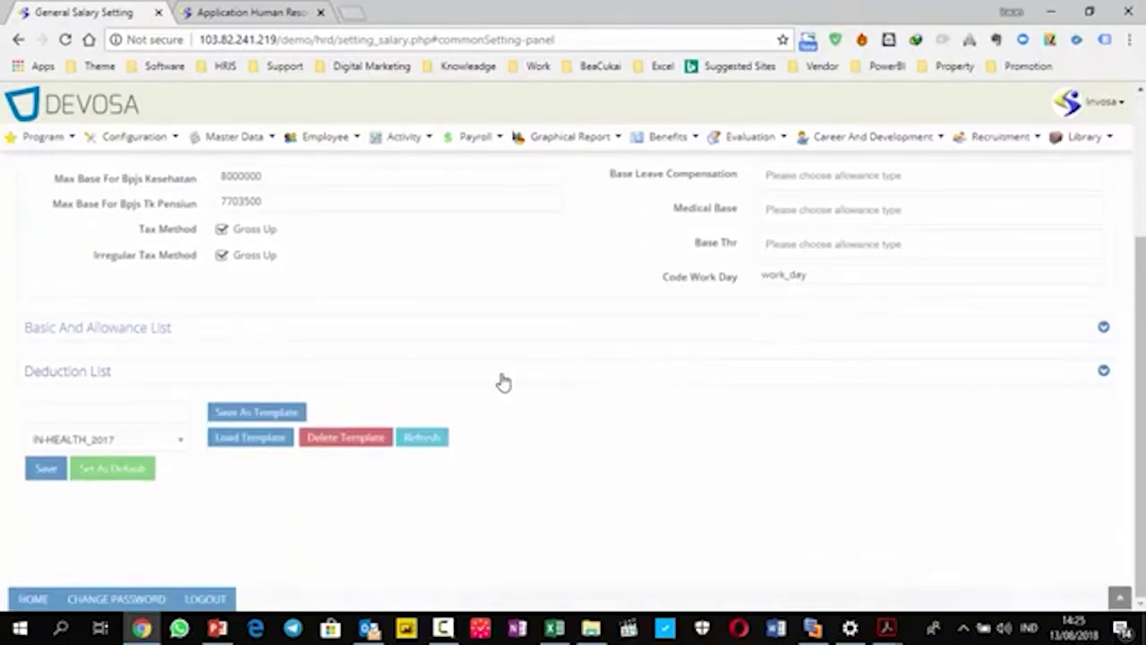
pyautogui.click(217, 330)
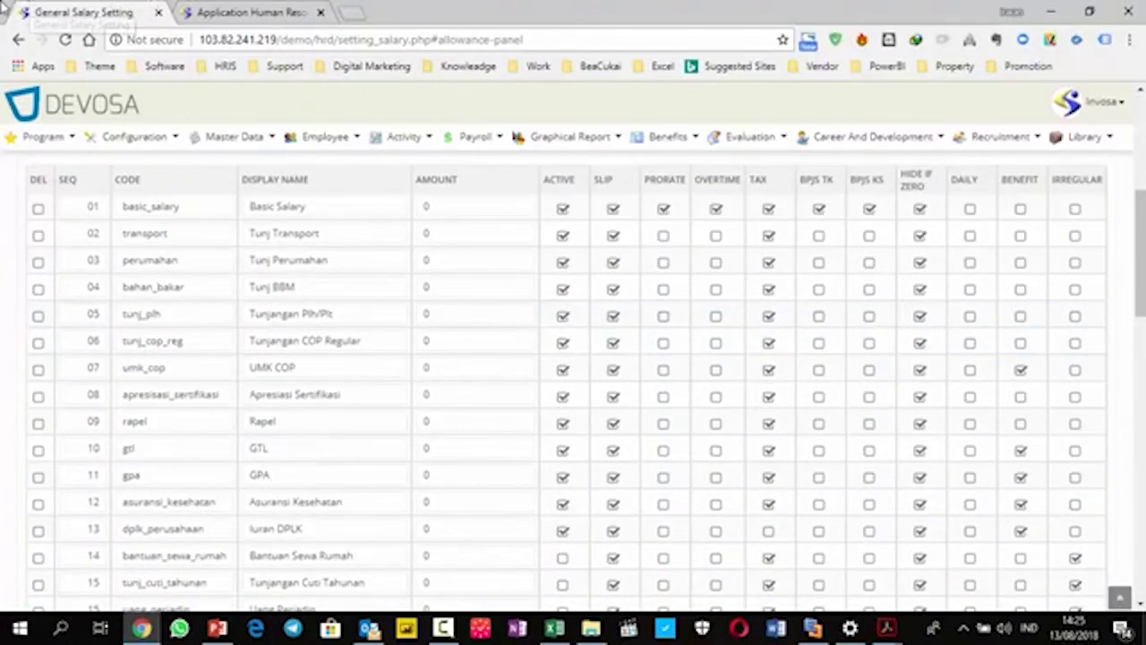
pyautogui.moveTo(198, 213); pyautogui.dragTo(3, 215)
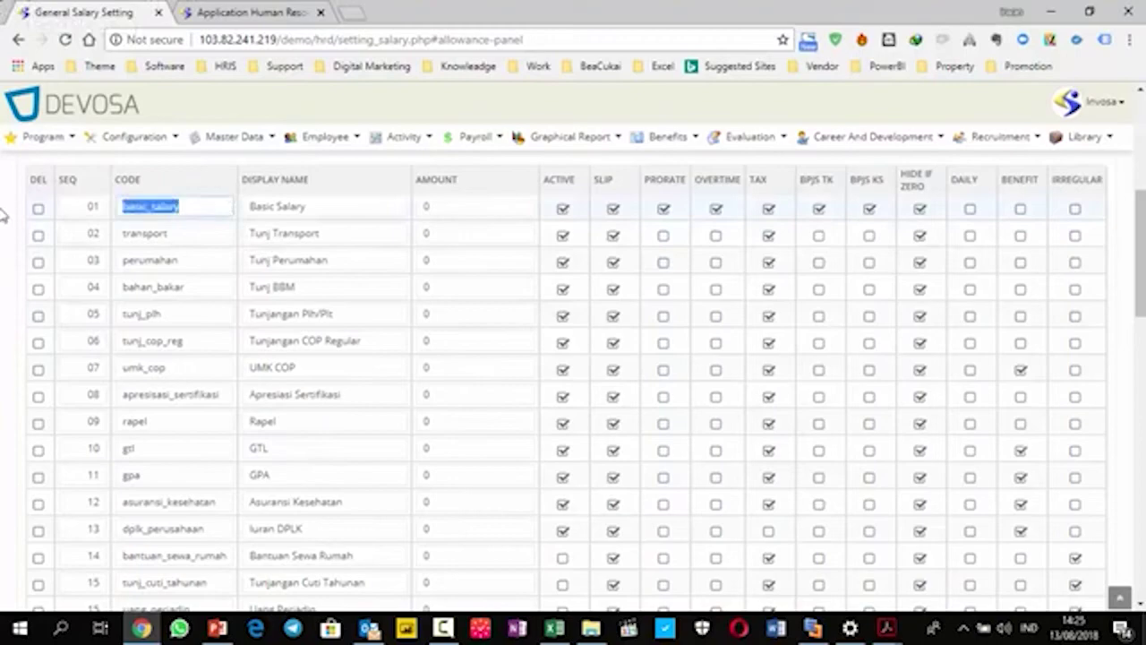
pyautogui.moveTo(192, 235); pyautogui.dragTo(27, 236)
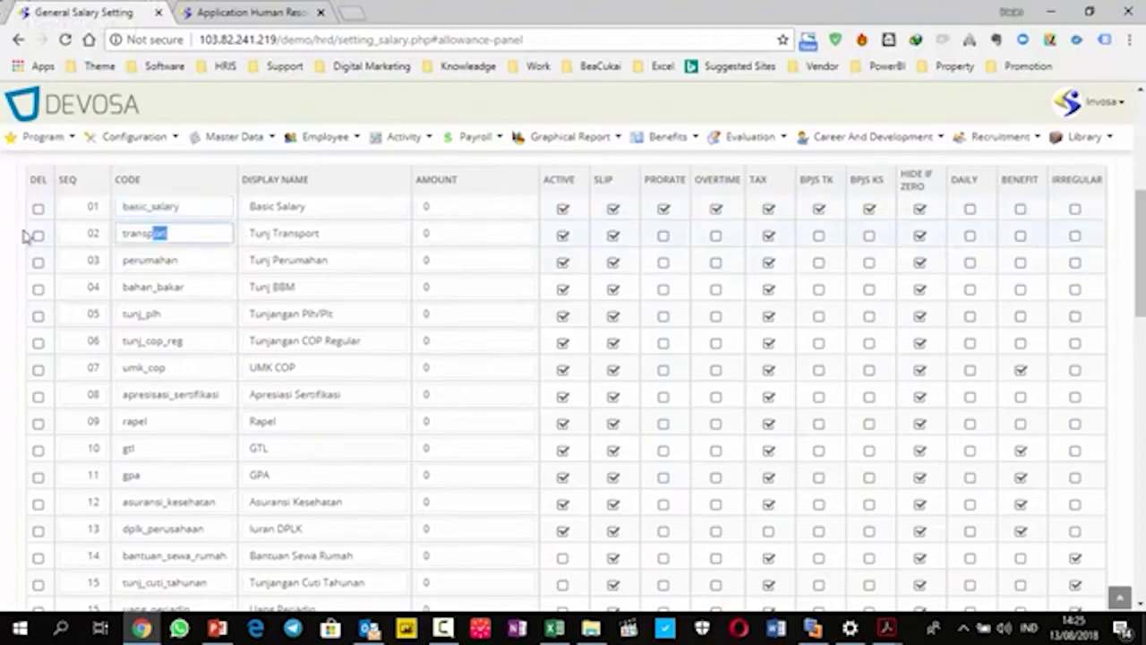
pyautogui.click(187, 259)
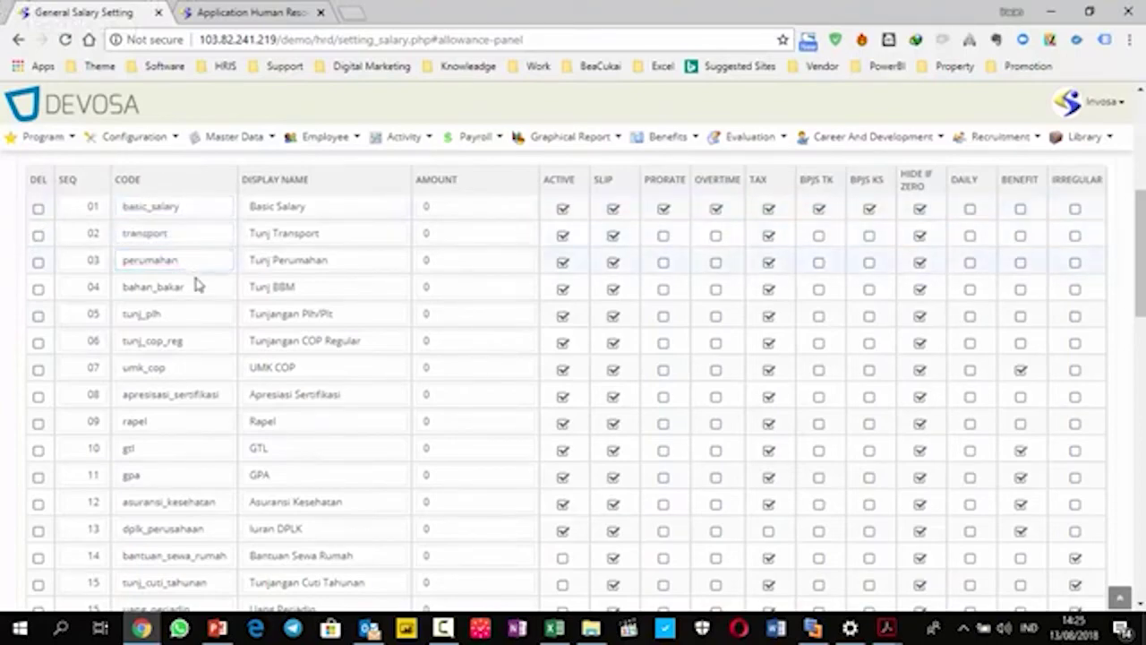
pyautogui.moveTo(197, 286); pyautogui.dragTo(128, 286)
# Step: Examine the display names of the first four salary components and the Basic Salary amount field
pyautogui.click(325, 202)
pyautogui.moveTo(324, 201); pyautogui.dragTo(248, 204)
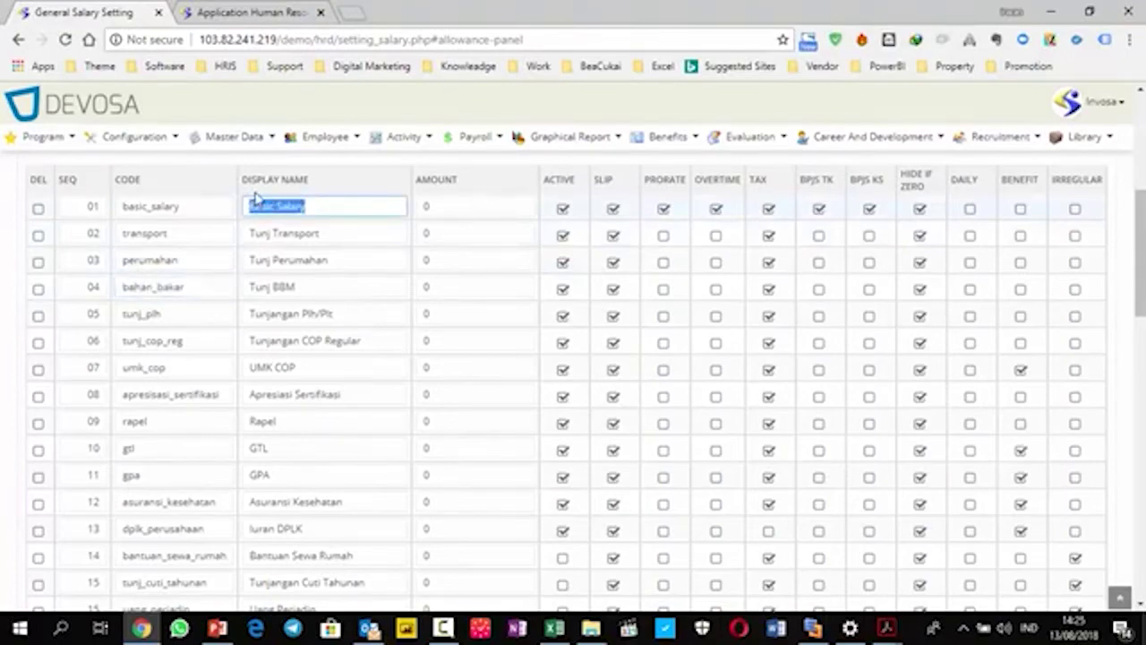
pyautogui.click(321, 233)
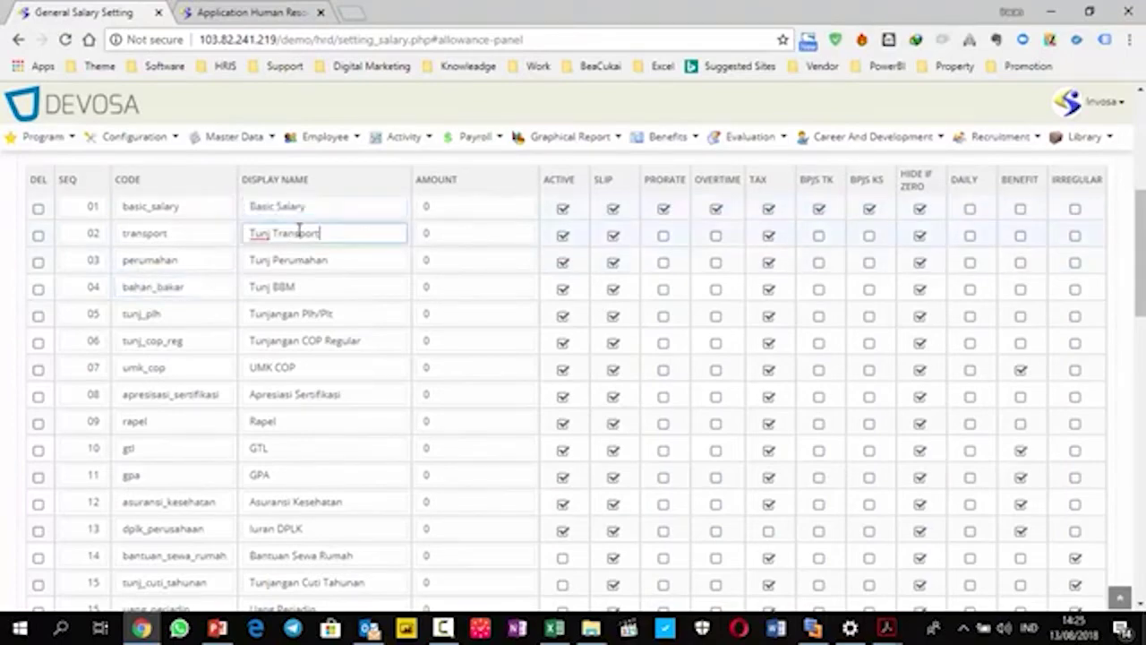
pyautogui.moveTo(321, 233); pyautogui.dragTo(248, 235)
pyautogui.moveTo(350, 261); pyautogui.dragTo(210, 262)
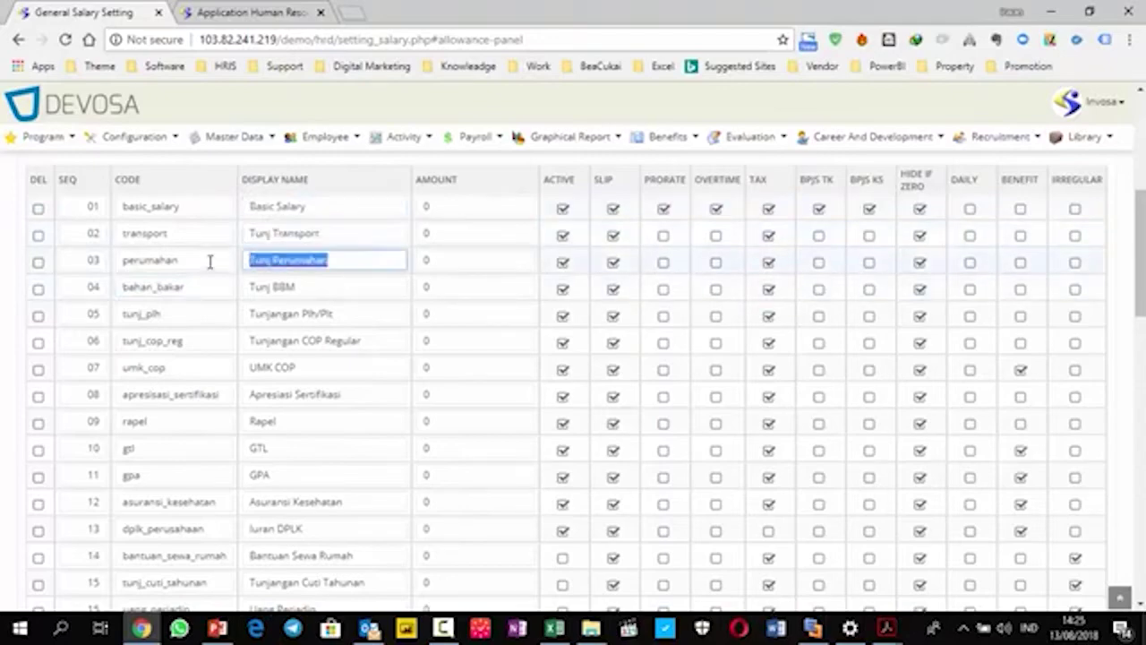
pyautogui.moveTo(297, 286); pyautogui.dragTo(220, 279)
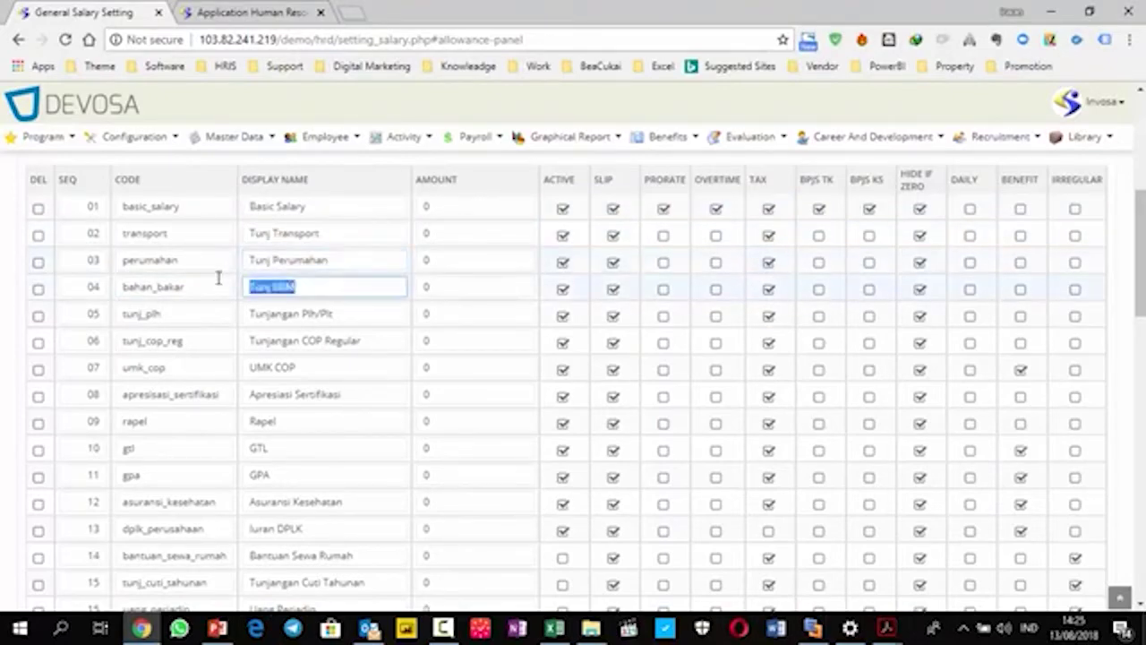
pyautogui.click(446, 213)
pyautogui.moveTo(446, 212); pyautogui.dragTo(390, 197)
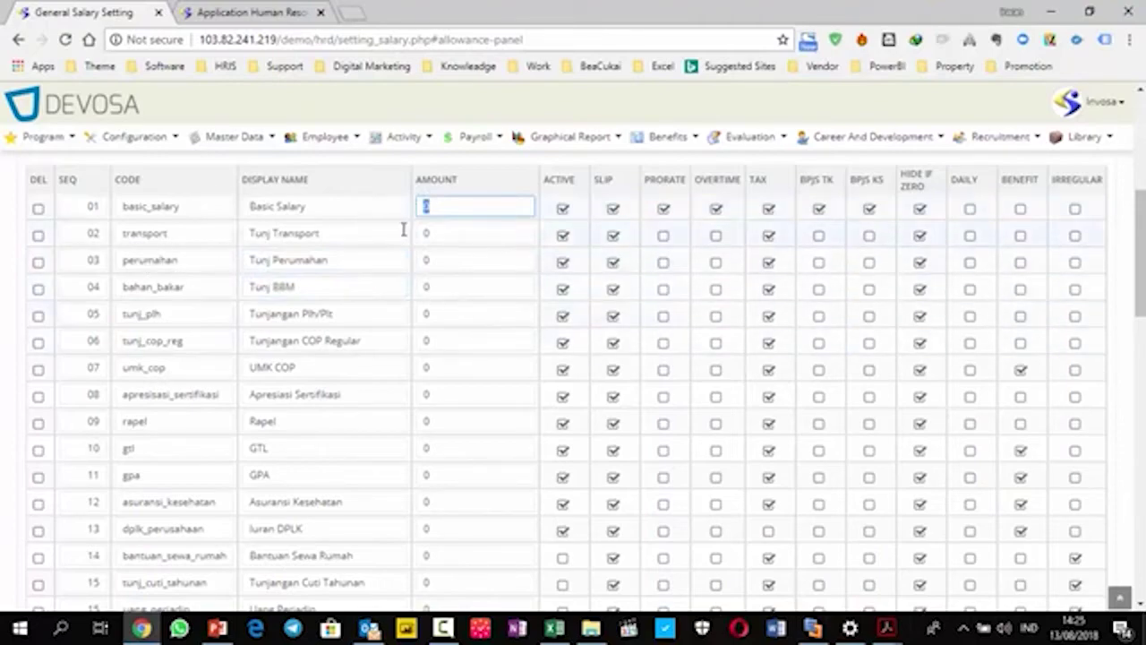
# Step: Enter the formula transport*5% as the amount of the Tunj Transport allowance, reusing its code
pyautogui.moveTo(167, 233); pyautogui.dragTo(110, 231)
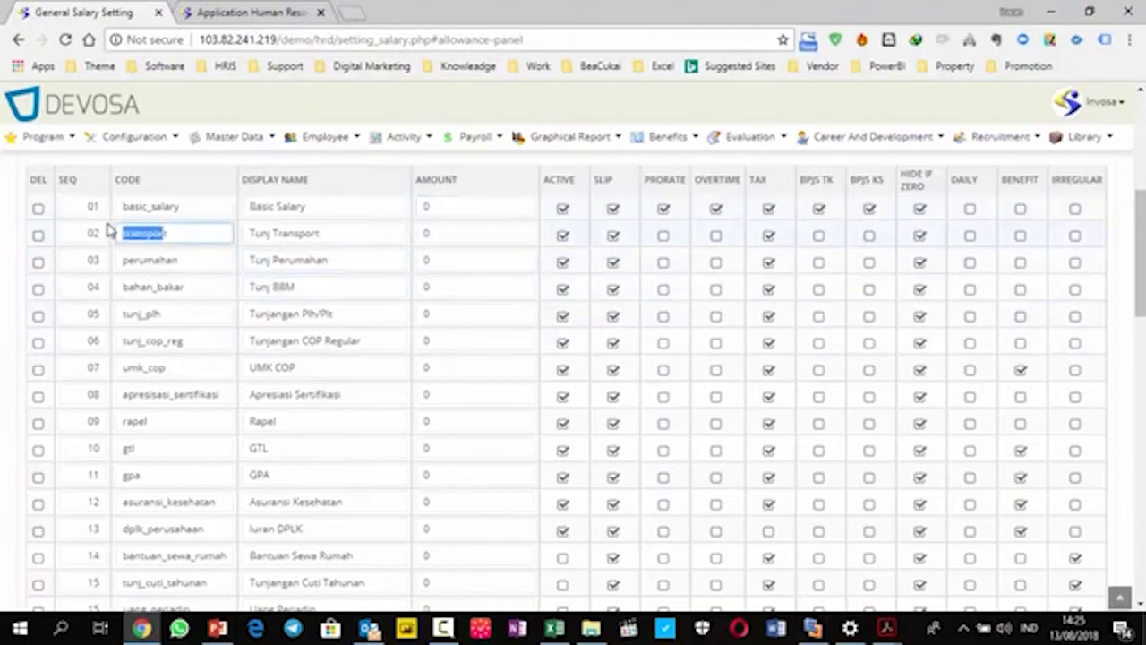
pyautogui.click(181, 238)
pyautogui.hotkey('ctrl', 'a')
pyautogui.hotkey('ctrl', 'c')
pyautogui.click(466, 233)
pyautogui.hotkey('ctrl', 'v')
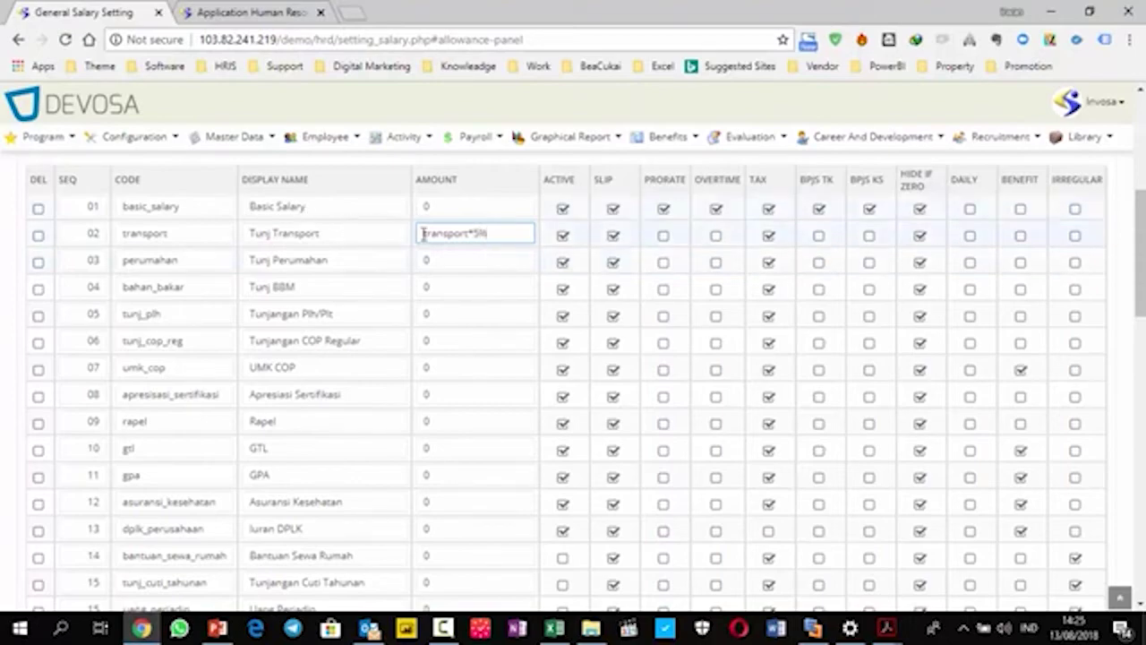
# Step: Replace the transport code in the Tunj Transport amount with the Basic Salary code so the formula reads basic_salary*5%
pyautogui.moveTo(468, 234); pyautogui.dragTo(289, 230)
pyautogui.press('BackSpace')
pyautogui.doubleClick(184, 205)
pyautogui.hotkey('ctrl', 'c')
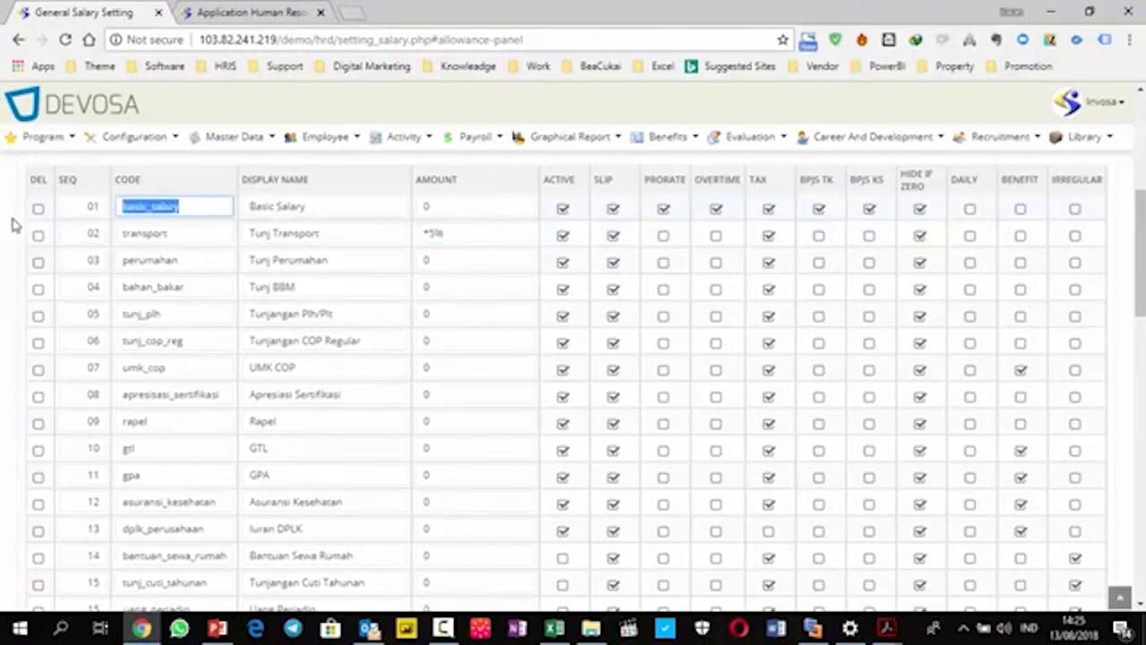
pyautogui.click(425, 233)
pyautogui.hotkey('ctrl', 'v')
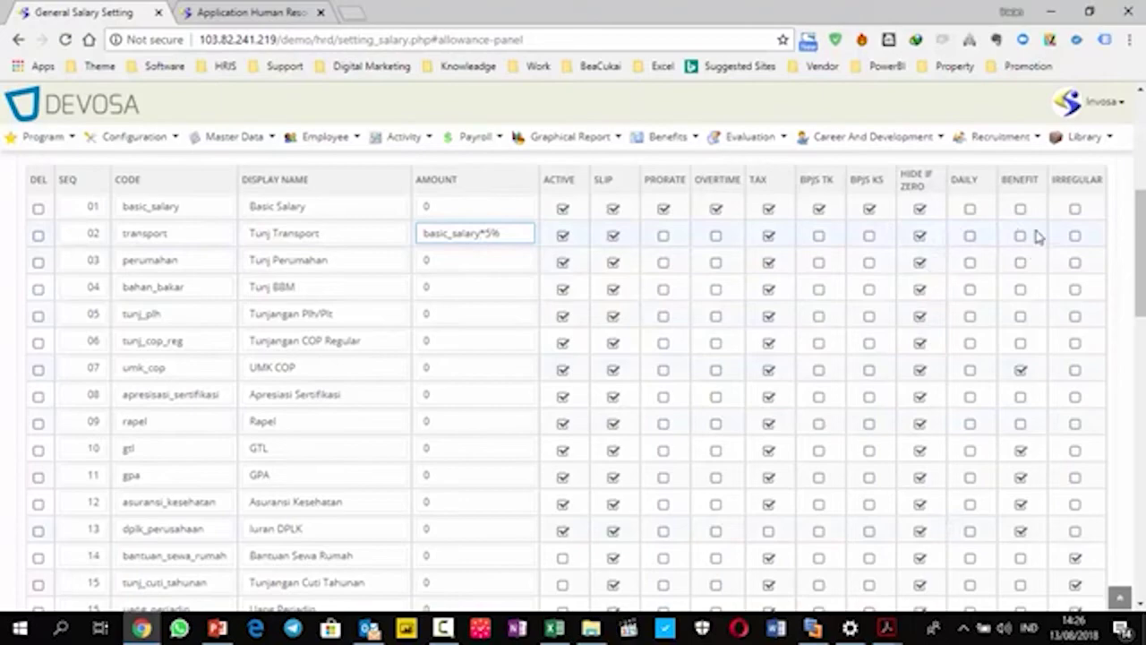
# Step: Look through the remaining allowance rows, examining their amounts and which ones are marked as Benefit or Irregular
pyautogui.scroll(-2, 1036, 313)
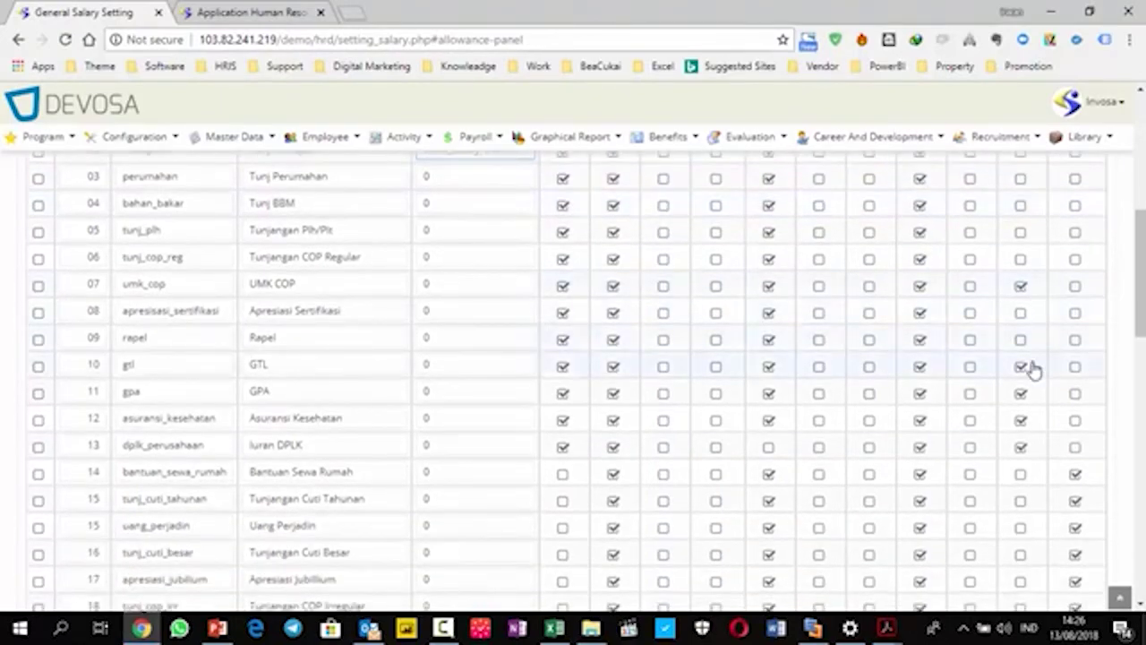
pyautogui.scroll(-2, 1034, 369)
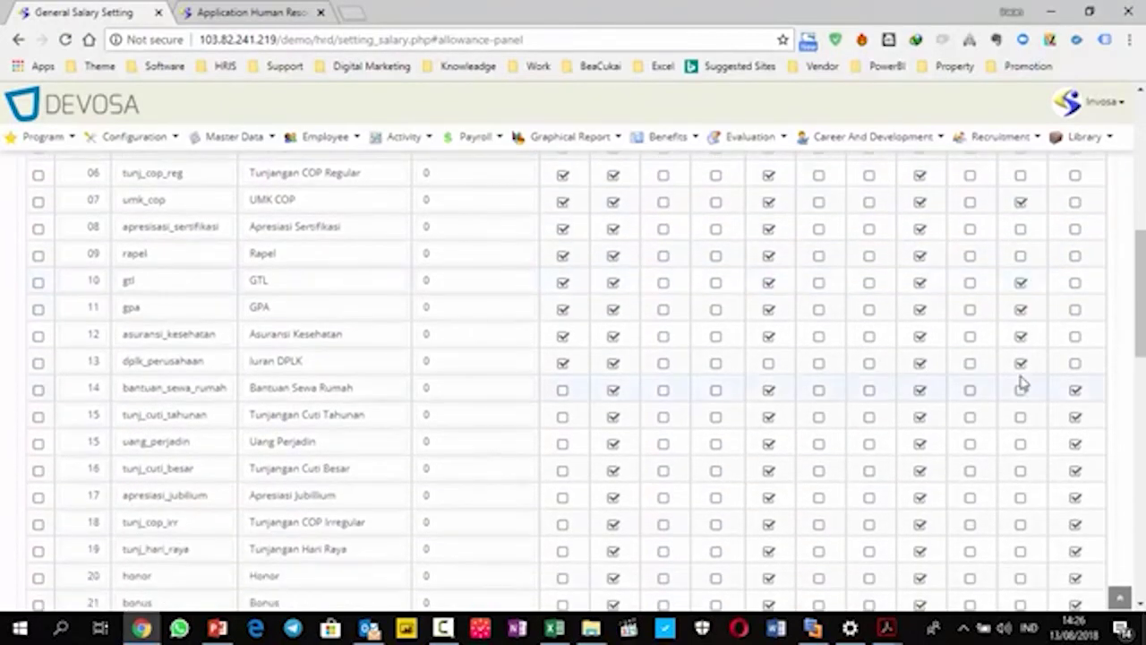
pyautogui.scroll(-6, 1021, 375)
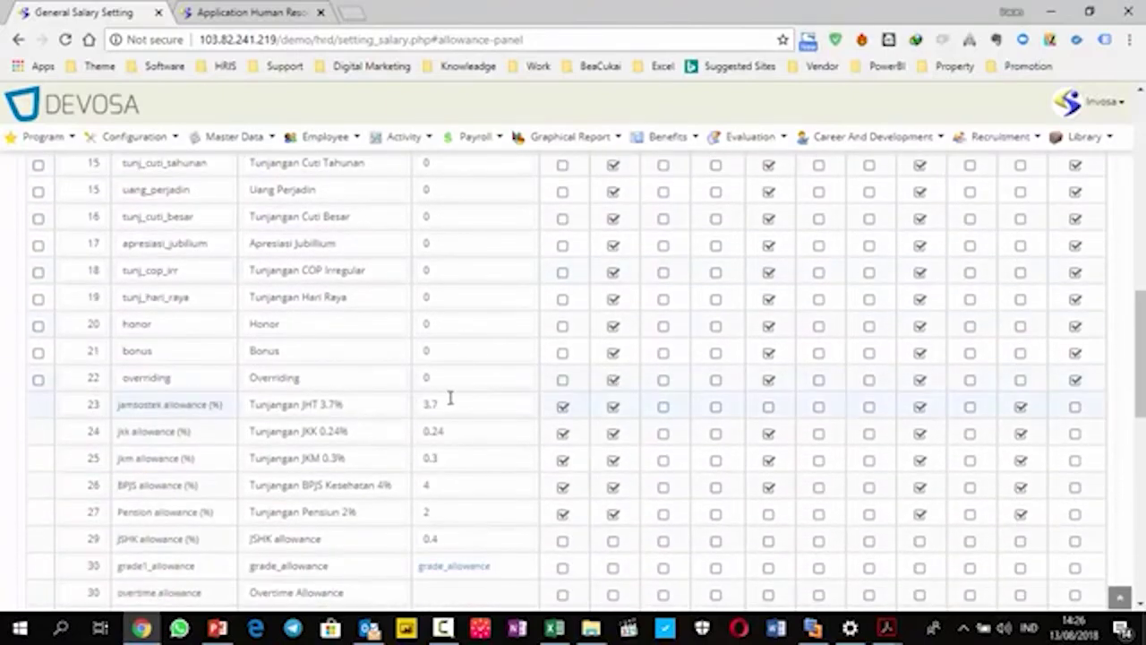
pyautogui.click(451, 401)
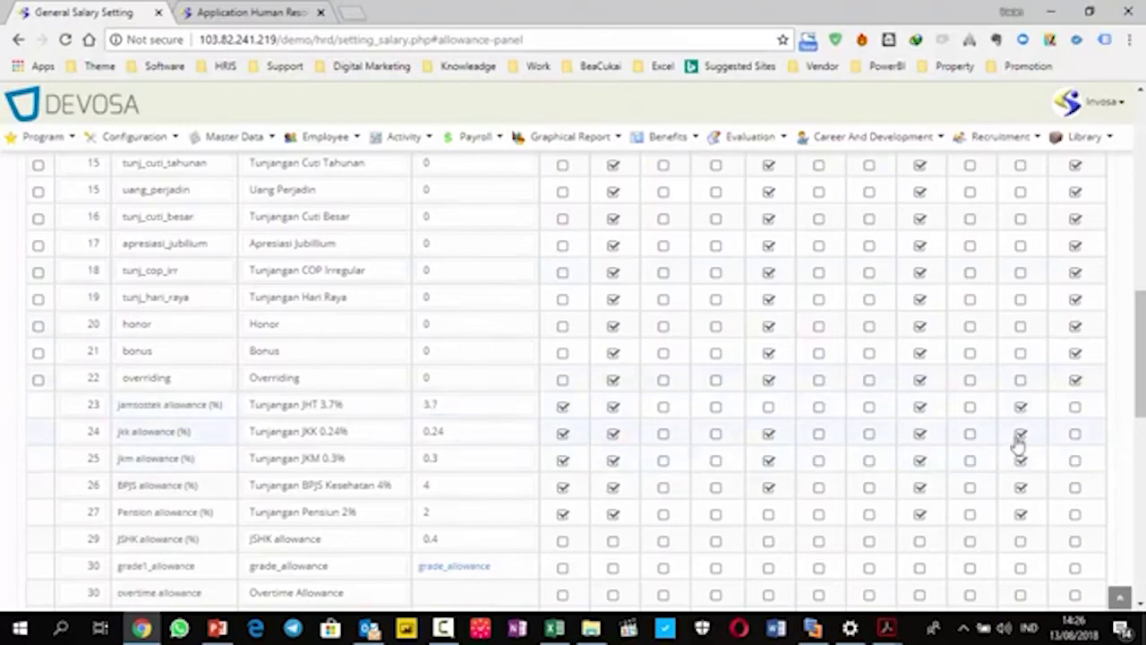
pyautogui.scroll(2, 1101, 437)
pyautogui.scroll(4, 1101, 437)
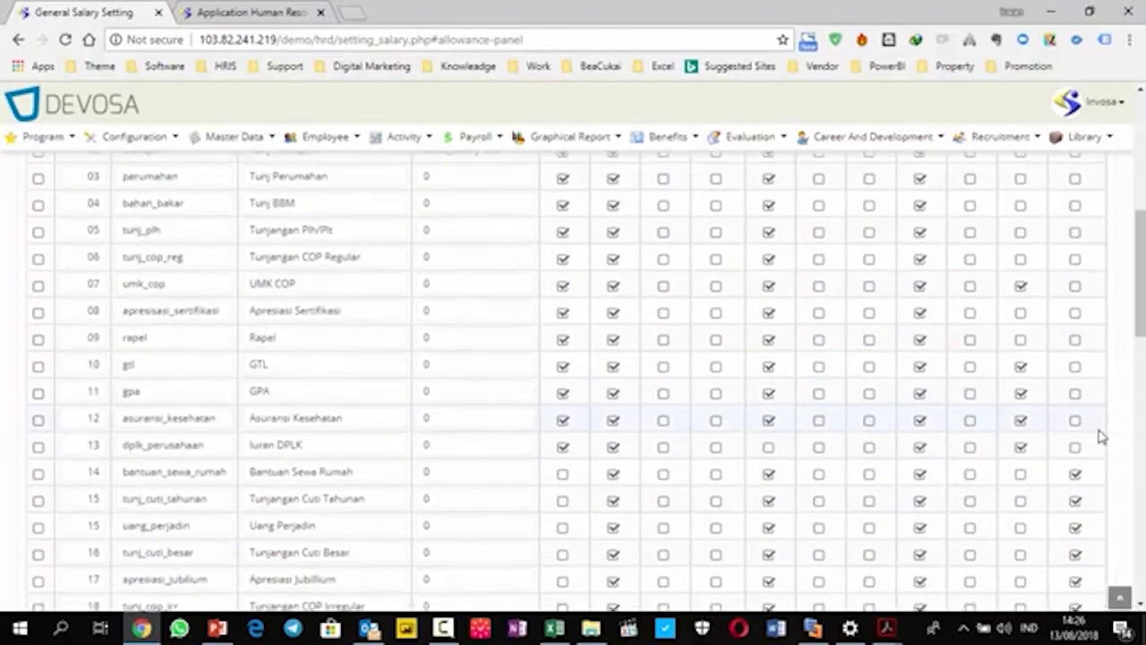
pyautogui.scroll(-4, 1081, 394)
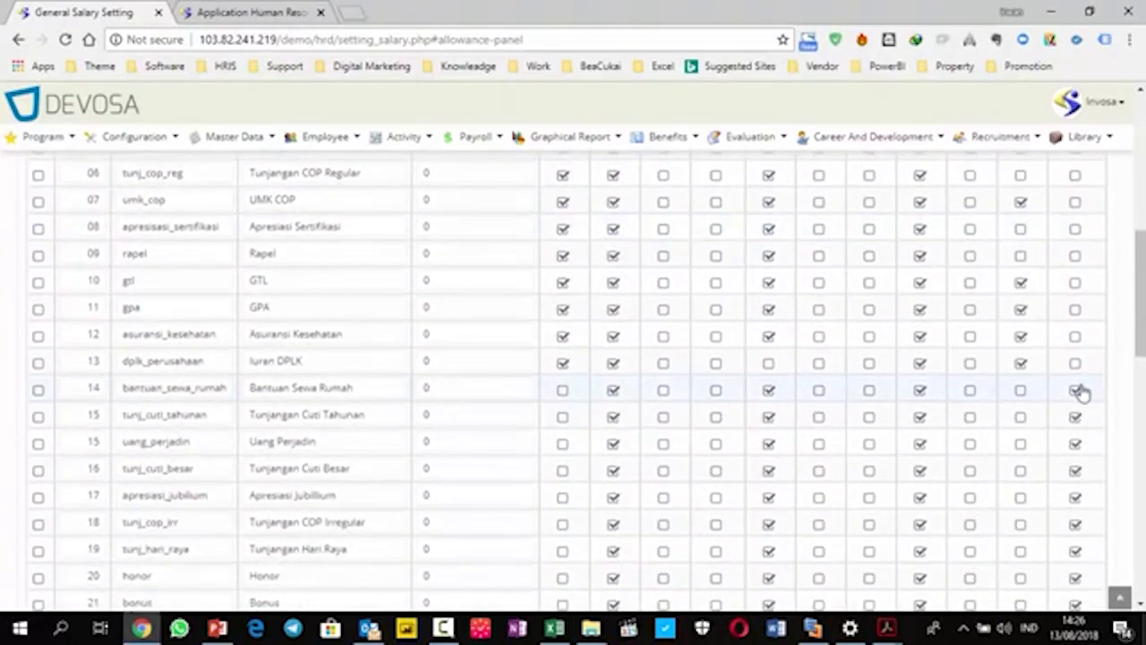
pyautogui.scroll(-7, 1081, 392)
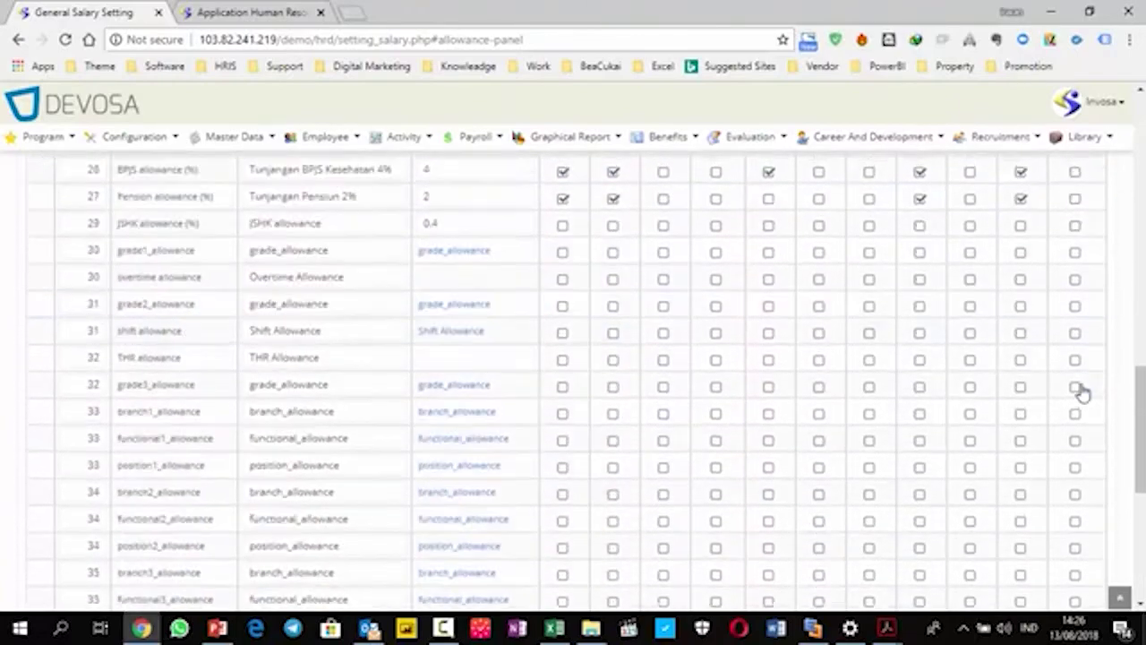
# Step: Expand the Deduction List below the allowances to show all its deduction rows
pyautogui.scroll(-4, 1080, 391)
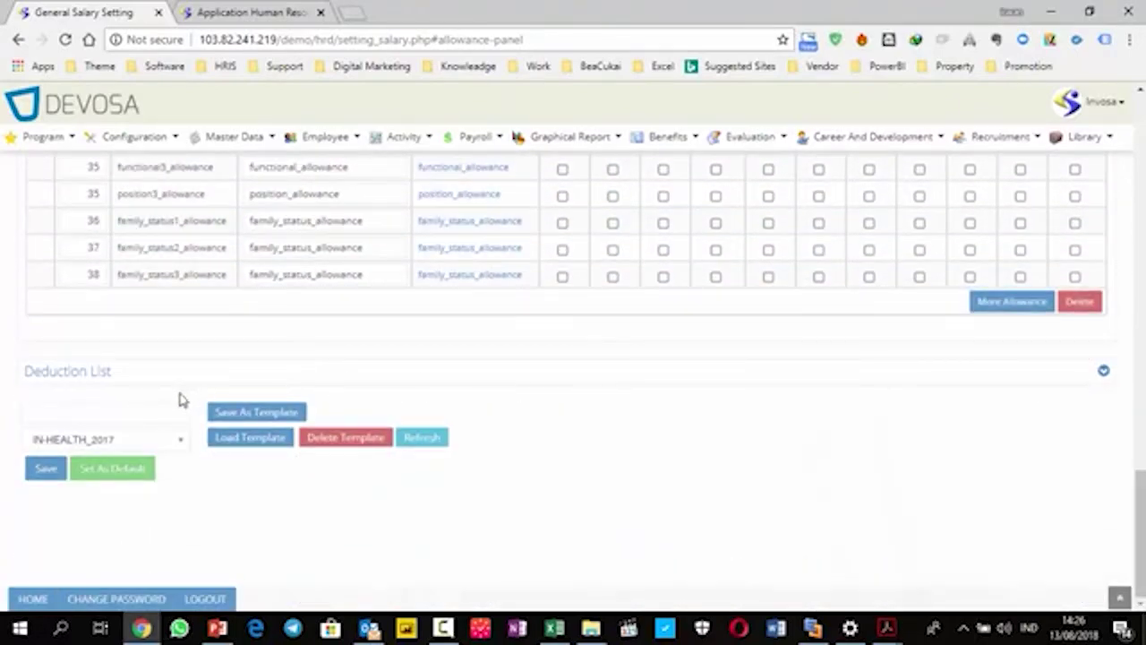
pyautogui.click(115, 373)
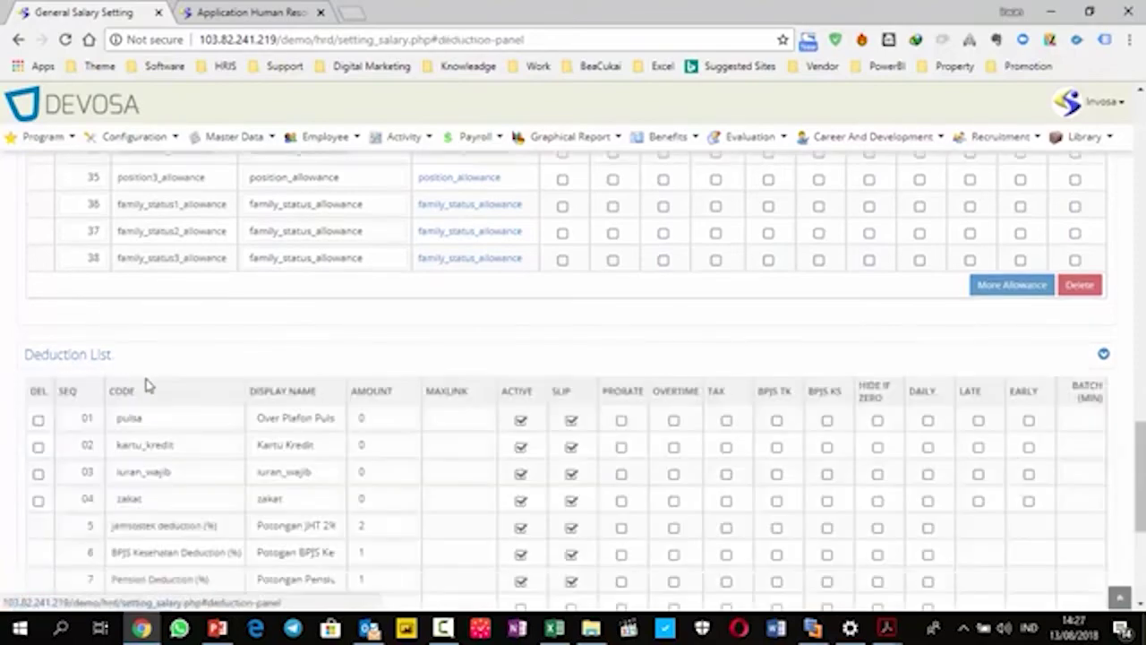
pyautogui.scroll(-2, 204, 431)
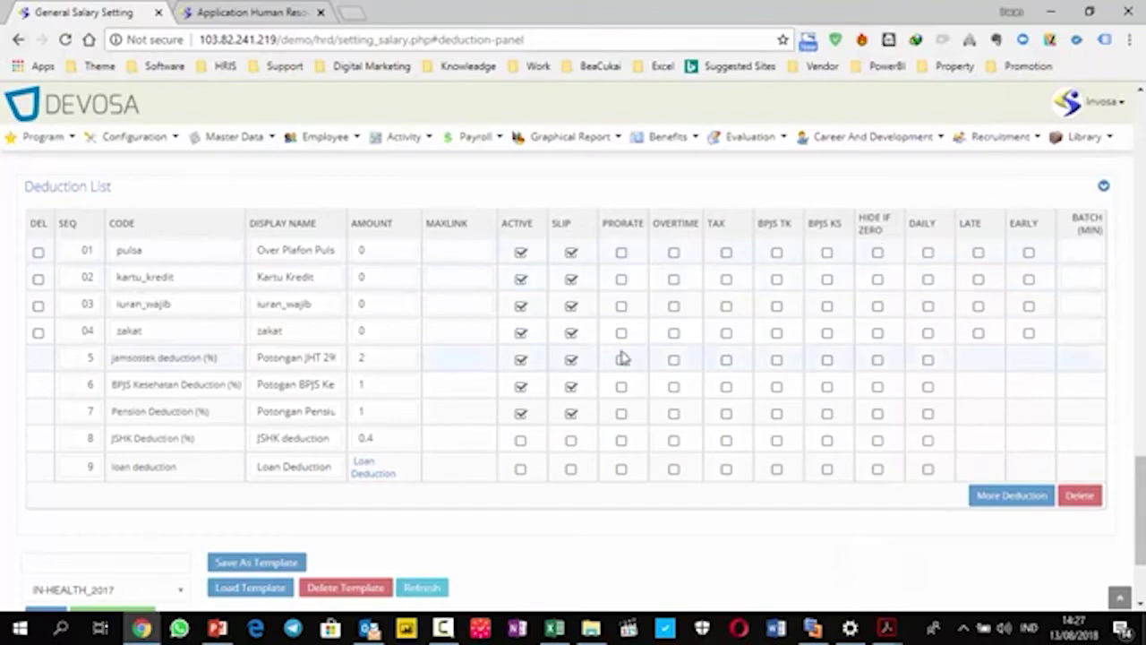
# Step: Mark the first deduction, pulsa, as applying to both Late and Early
pyautogui.click(981, 255)
pyautogui.click(981, 255)
pyautogui.click(1075, 253)
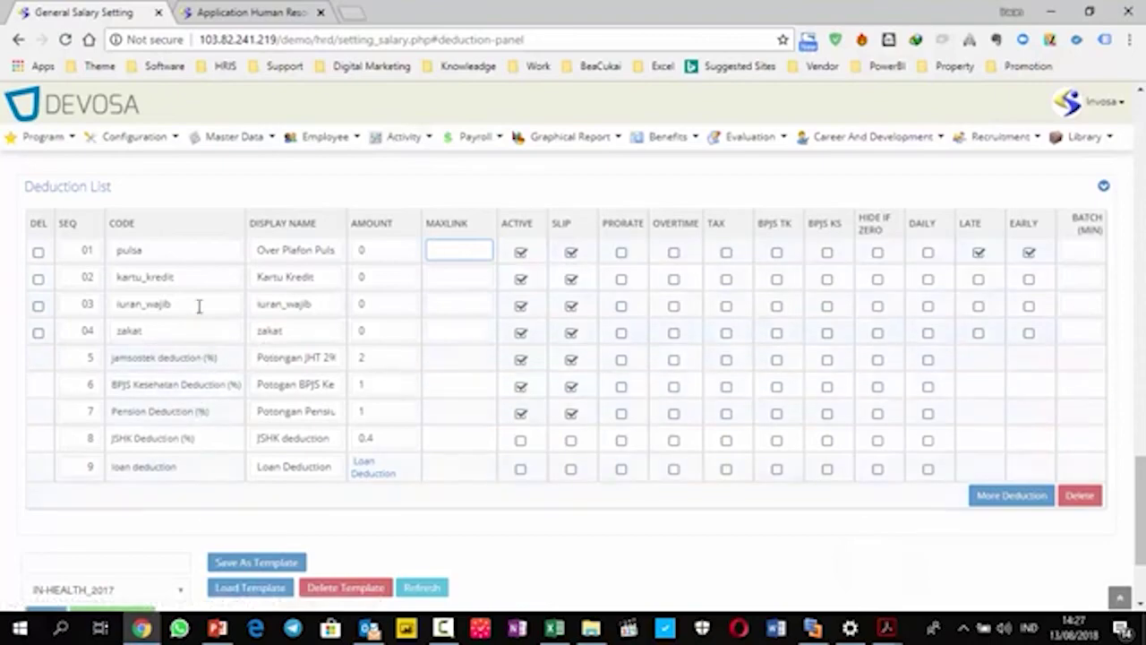
# Step: Replace the code of the first deduction with telat
pyautogui.click(188, 243)
pyautogui.write('tela')
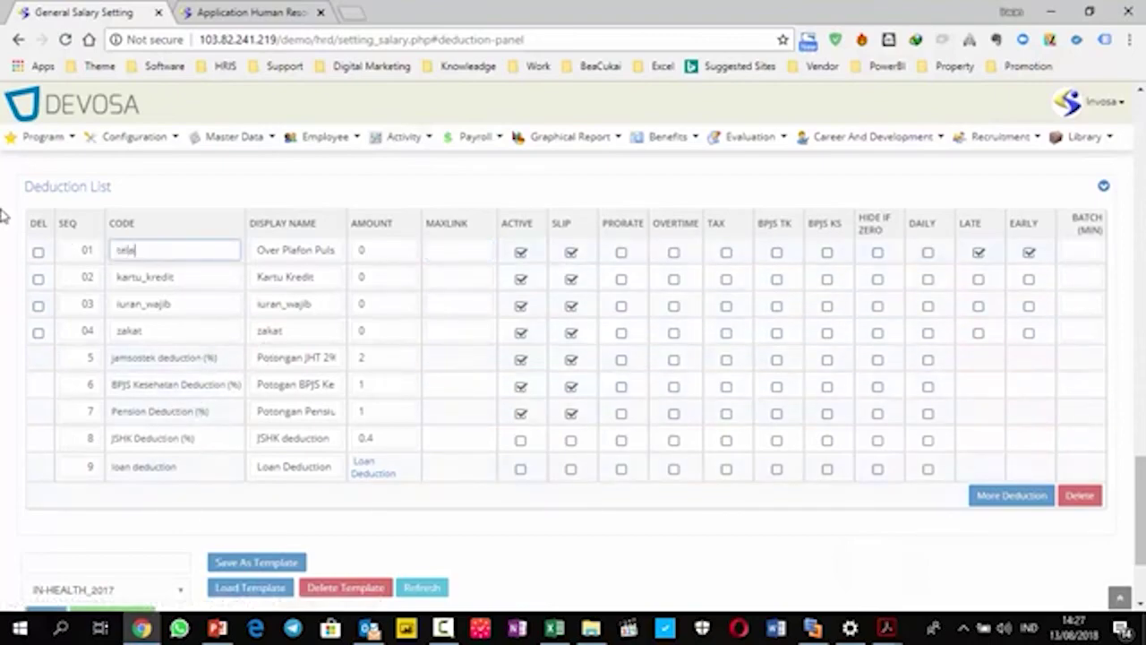
pyautogui.write('t')
# Step: Set the telat deduction's amount to 10000 and its batch to 60 minutes
pyautogui.click(350, 250)
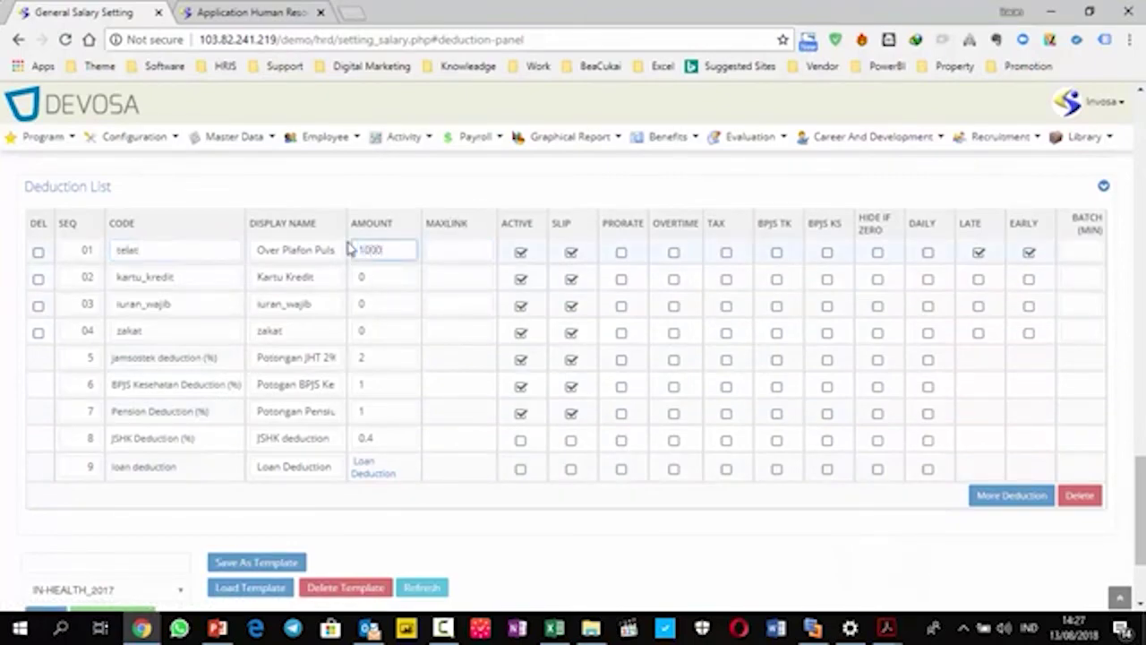
pyautogui.click(1092, 252)
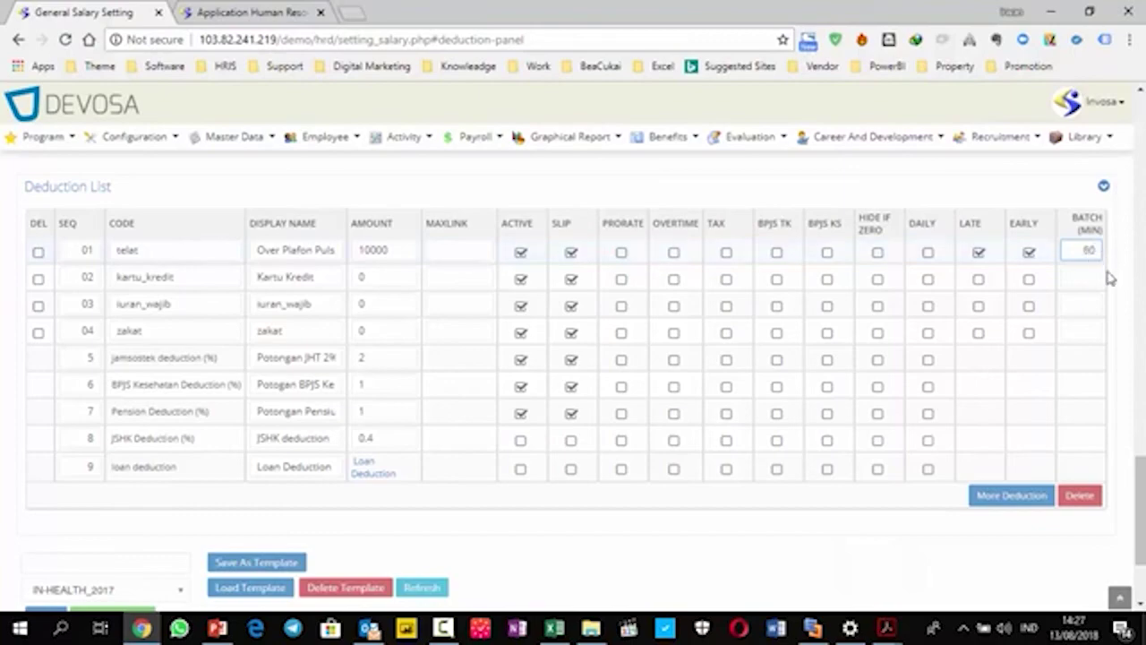
pyautogui.moveTo(402, 249); pyautogui.dragTo(323, 245)
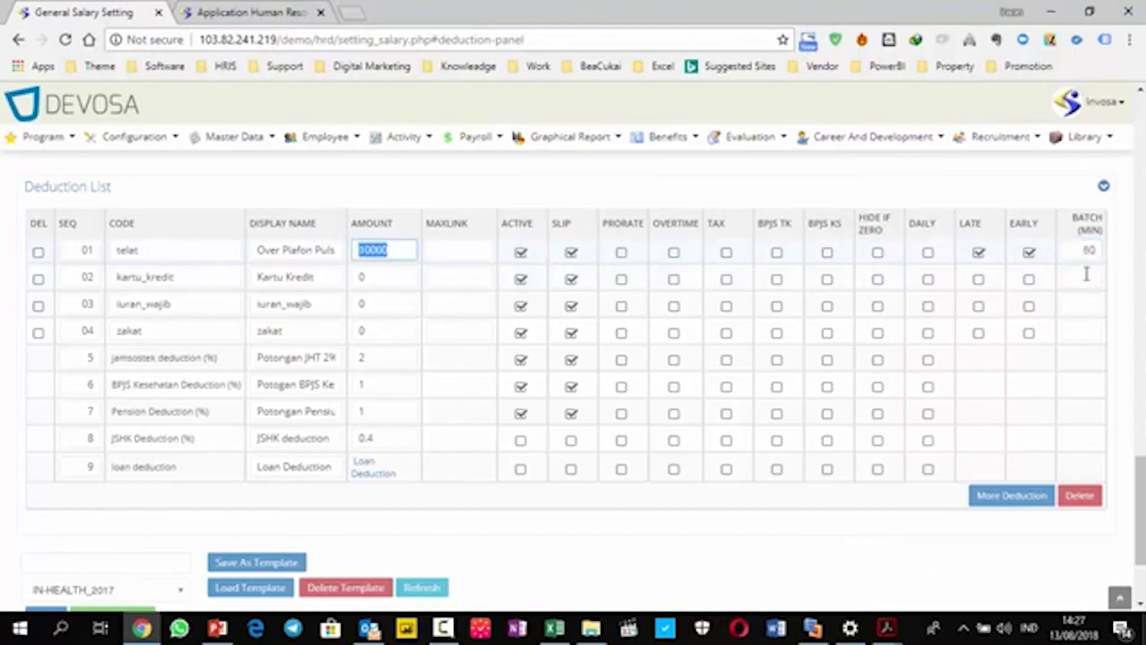
pyautogui.click(301, 250)
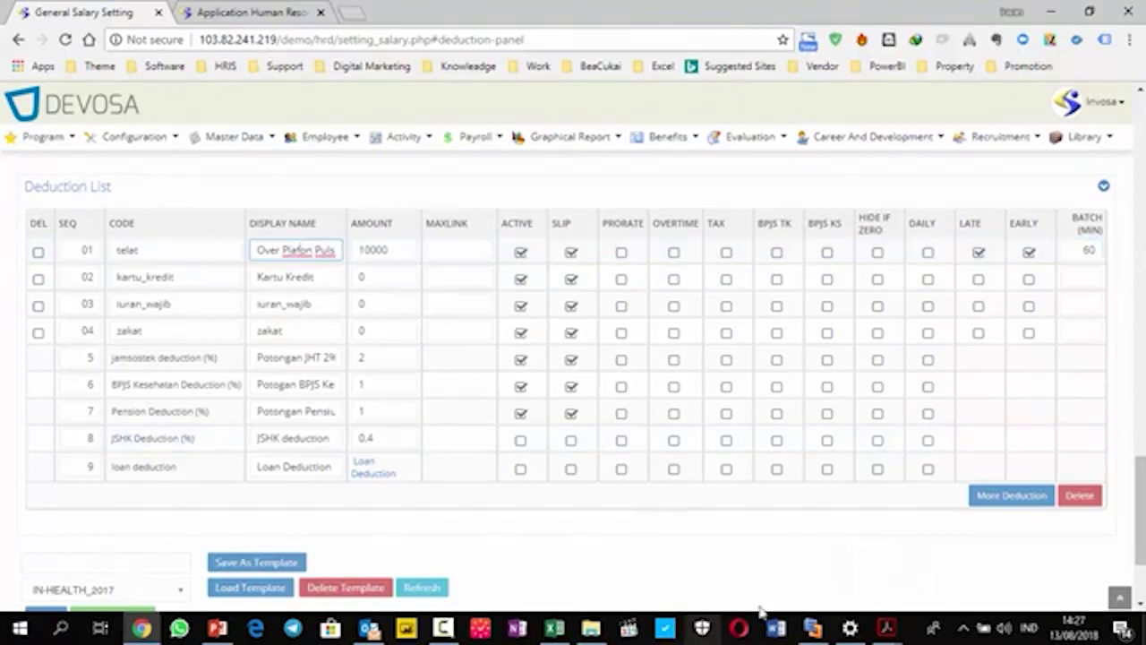
# Step: Leave the general salary settings and open the Salary Set page
pyautogui.scroll(-3, 528, 567)
pyautogui.scroll(10, 528, 567)
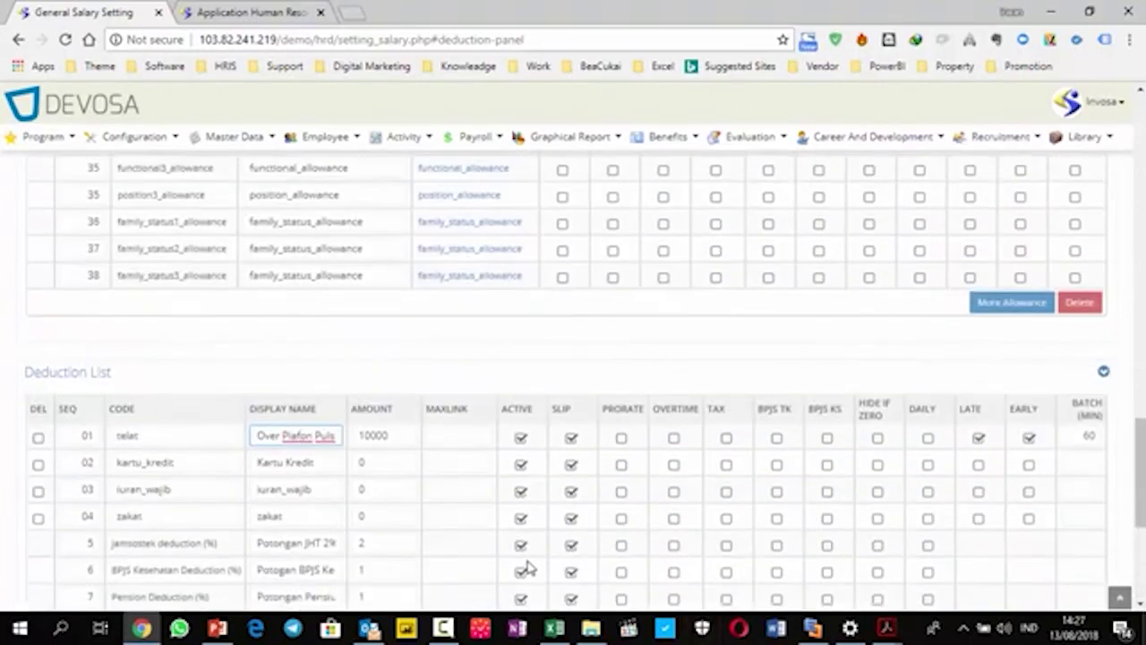
pyautogui.scroll(7, 528, 564)
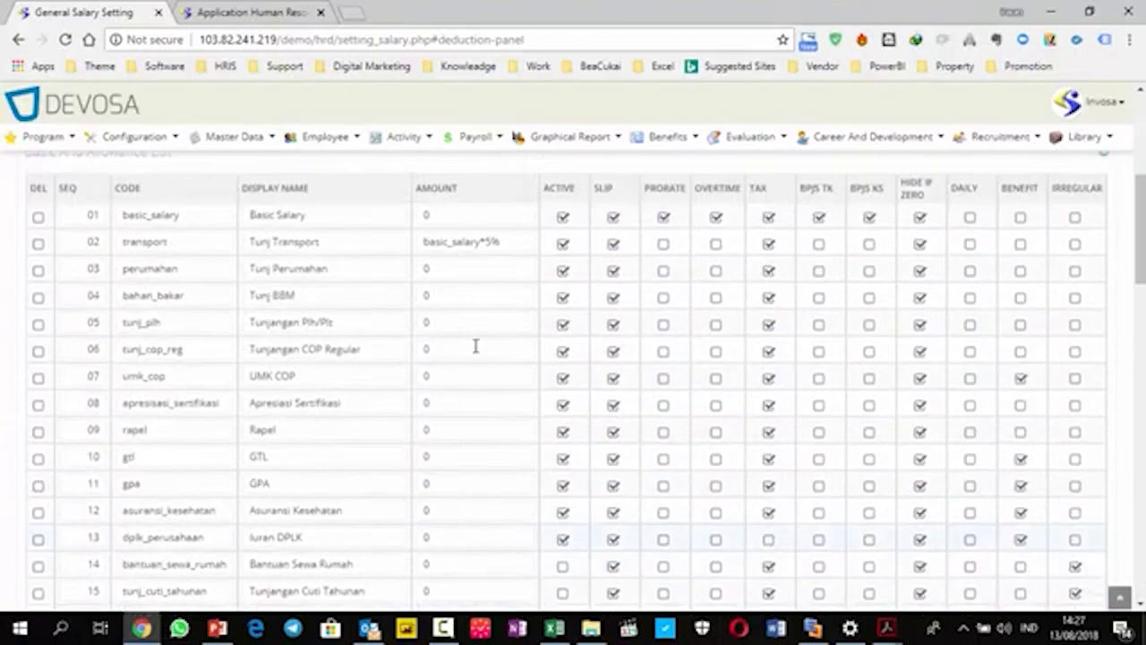
pyautogui.scroll(4, 240, 261)
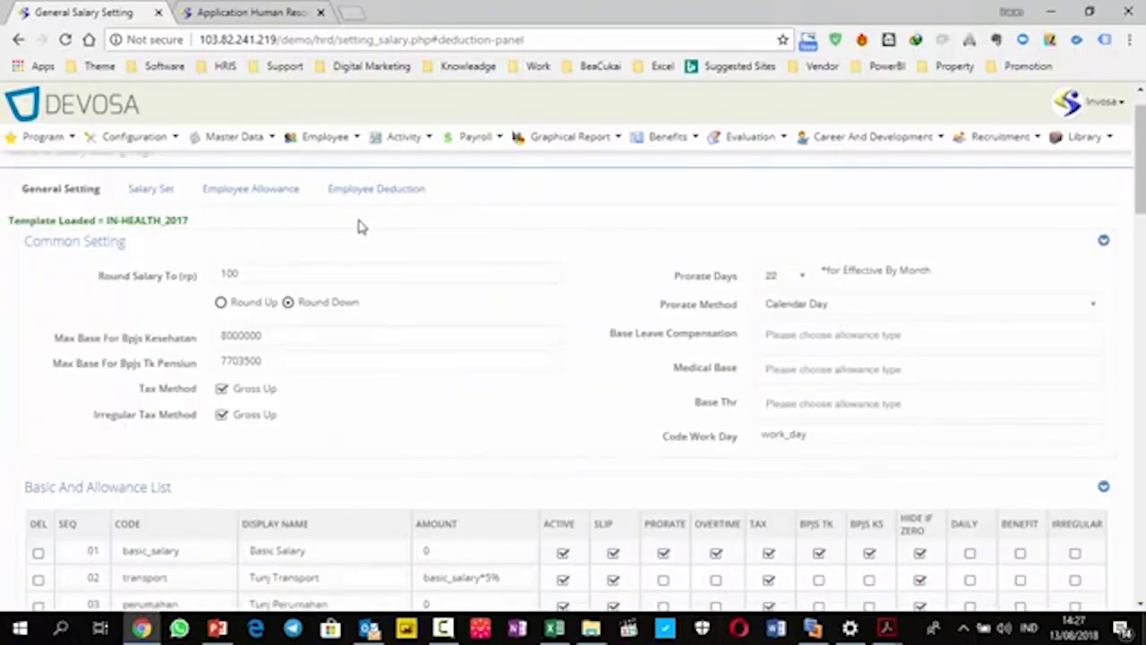
pyautogui.click(128, 203)
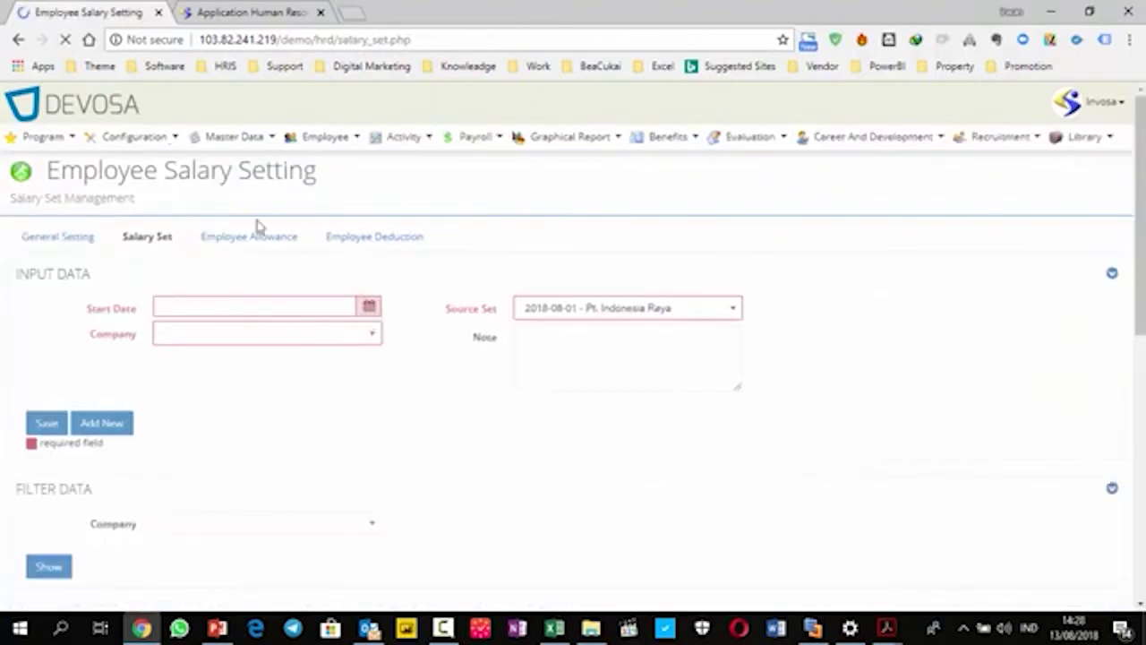
# Step: Give the new salary set the start date 14-08-2018 and company INA - PT. Indonesia Raya, and open the source set choices
pyautogui.click(351, 307)
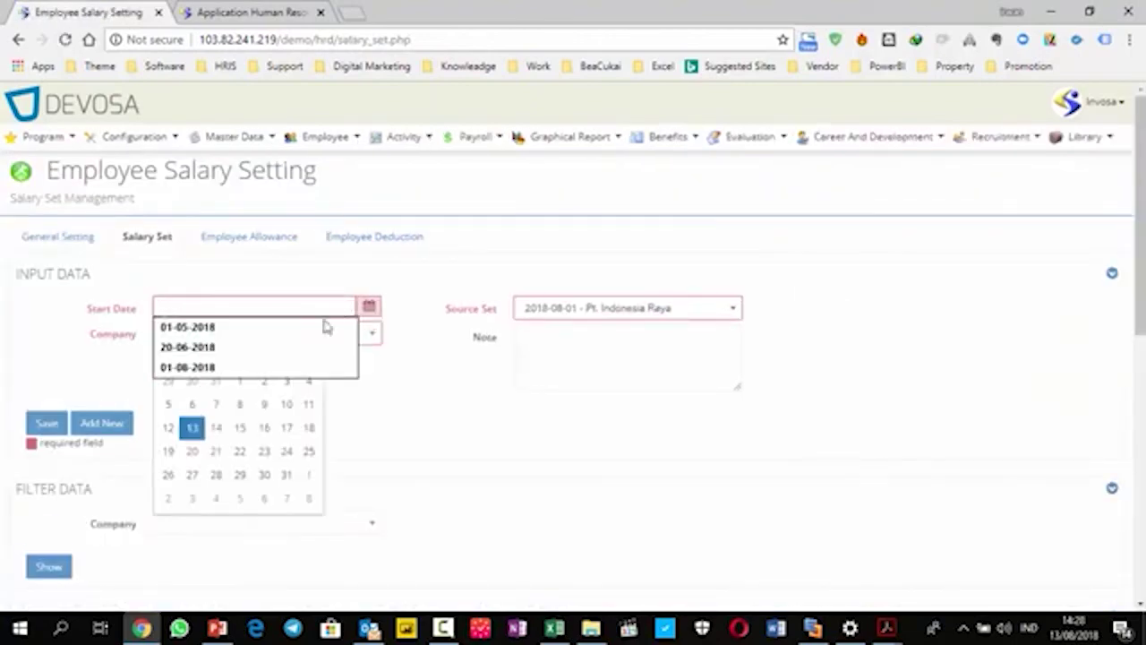
pyautogui.click(218, 428)
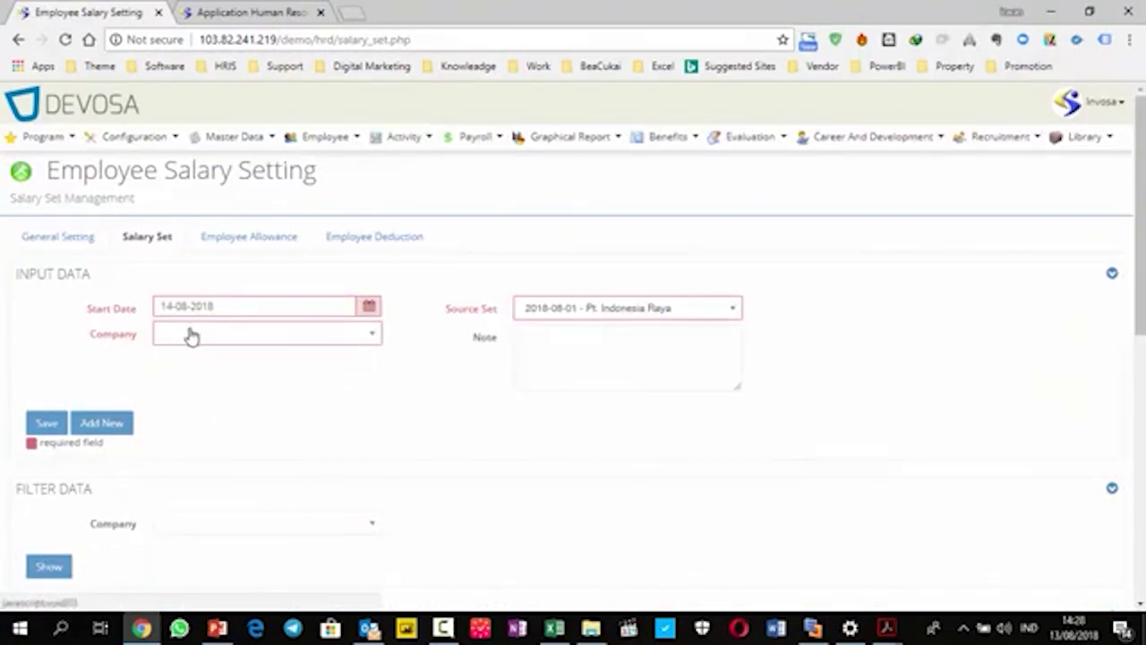
pyautogui.click(194, 340)
pyautogui.click(198, 382)
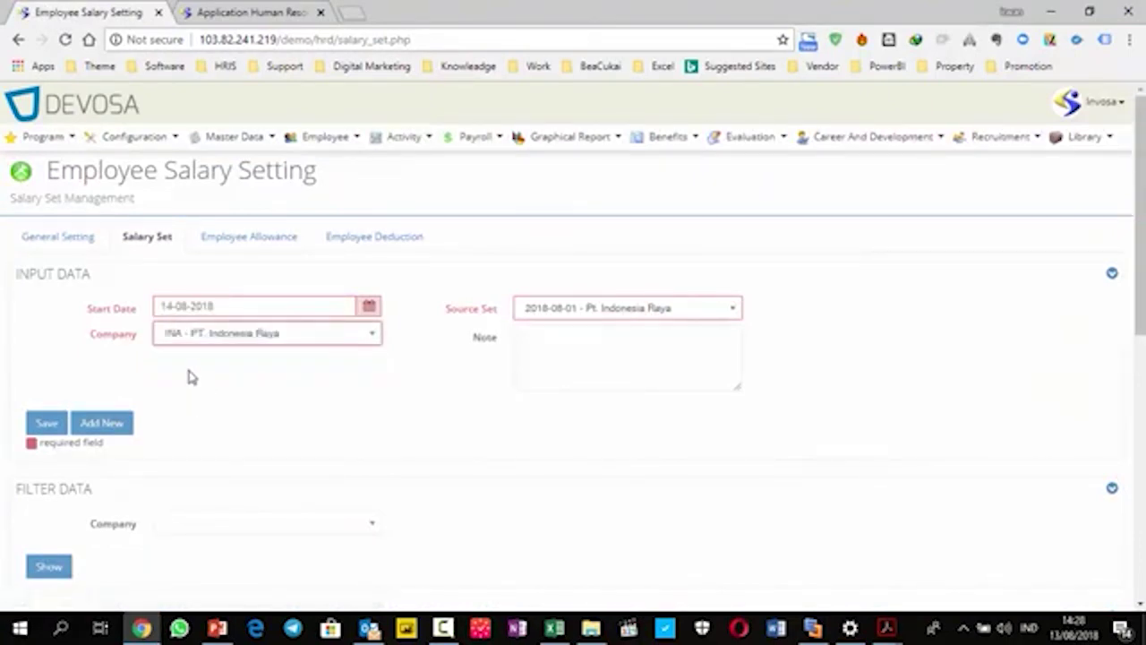
pyautogui.click(603, 308)
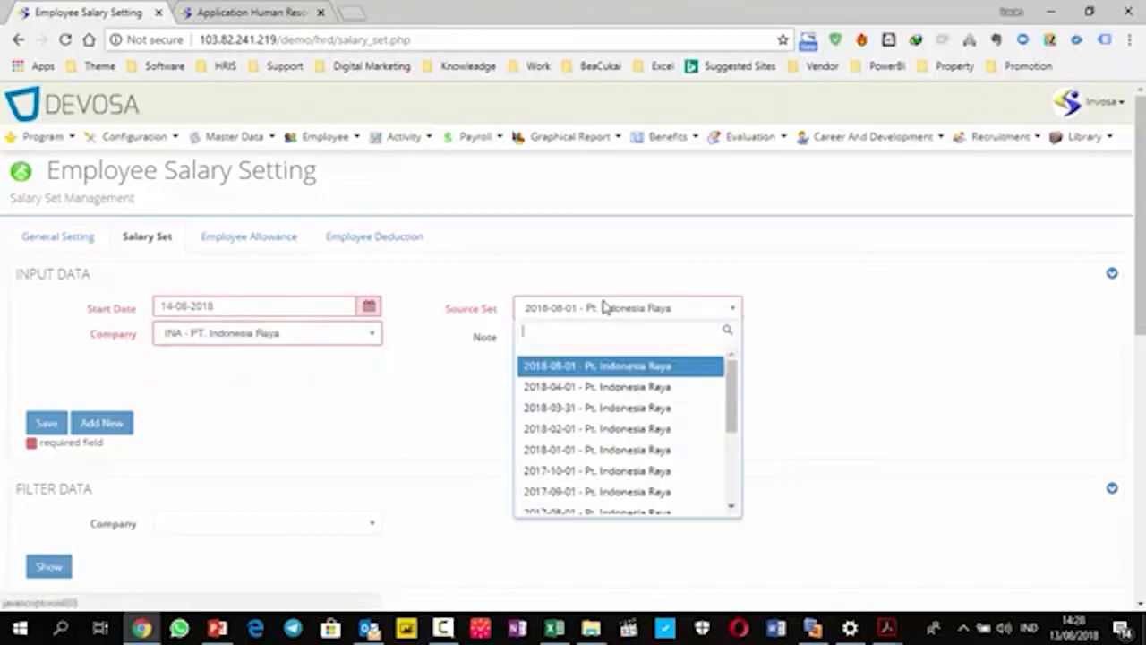